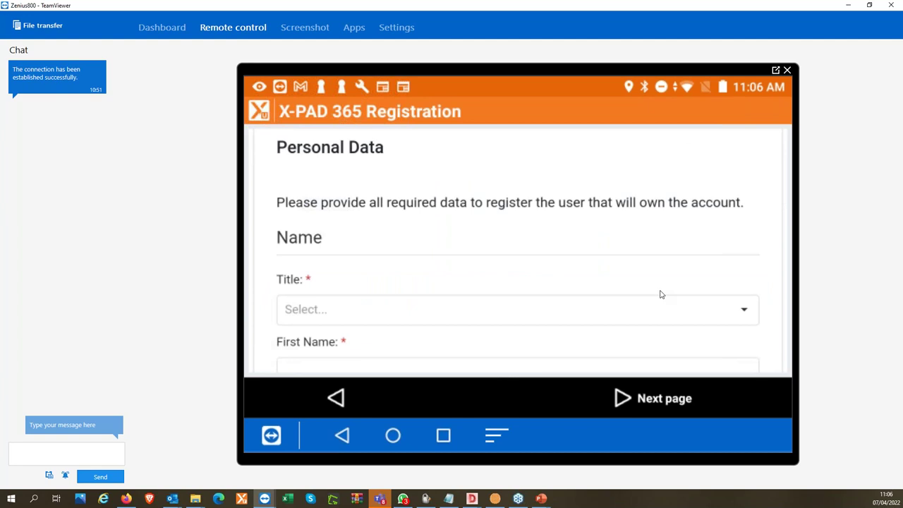
scroll(661, 294, down, 5)
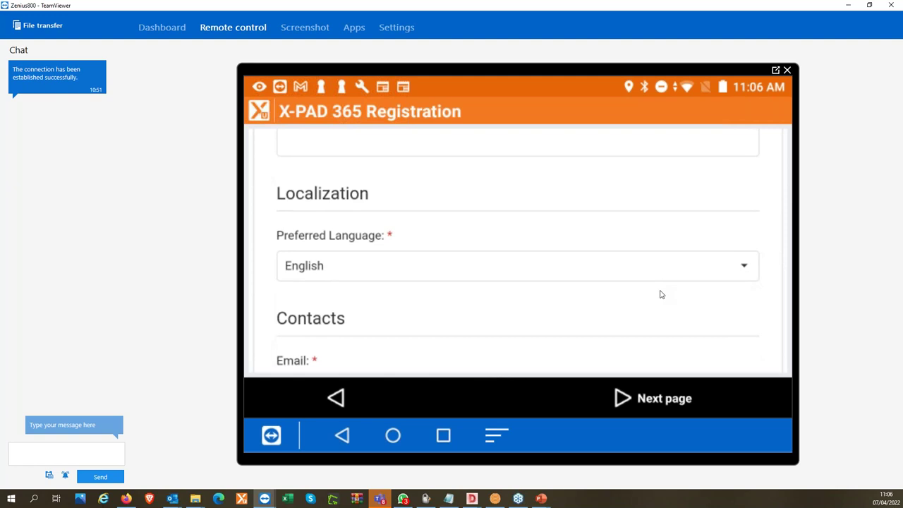
scroll(661, 294, up, 6)
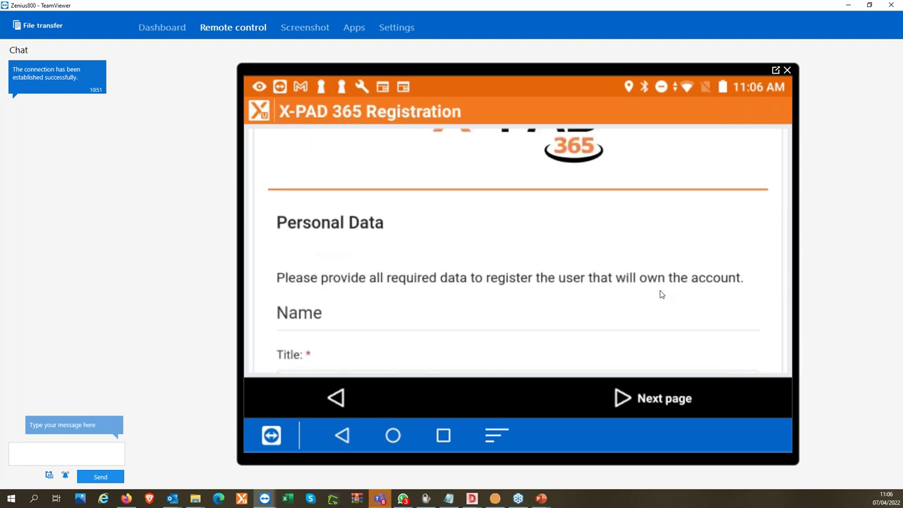
scroll(661, 294, up, 2)
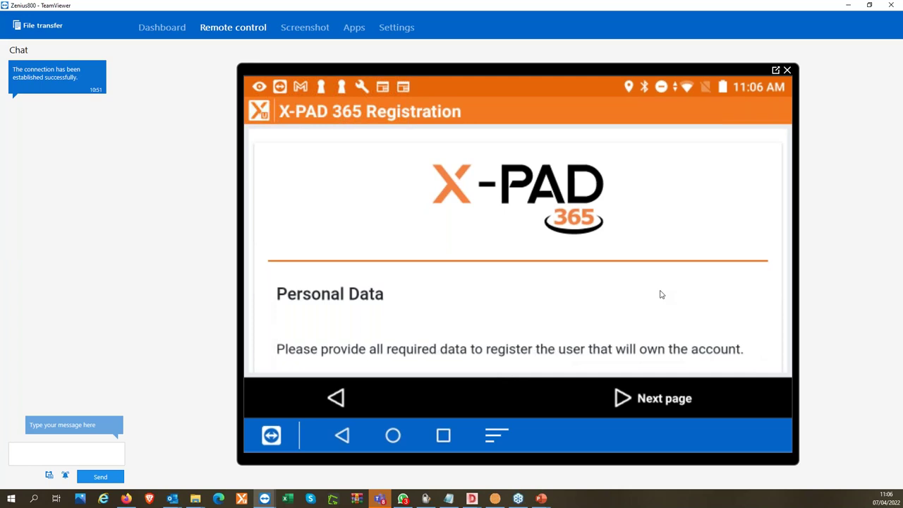
- Bring the X-PAD 365 website up in Firefox and start a new account registration with Try now
click(127, 499)
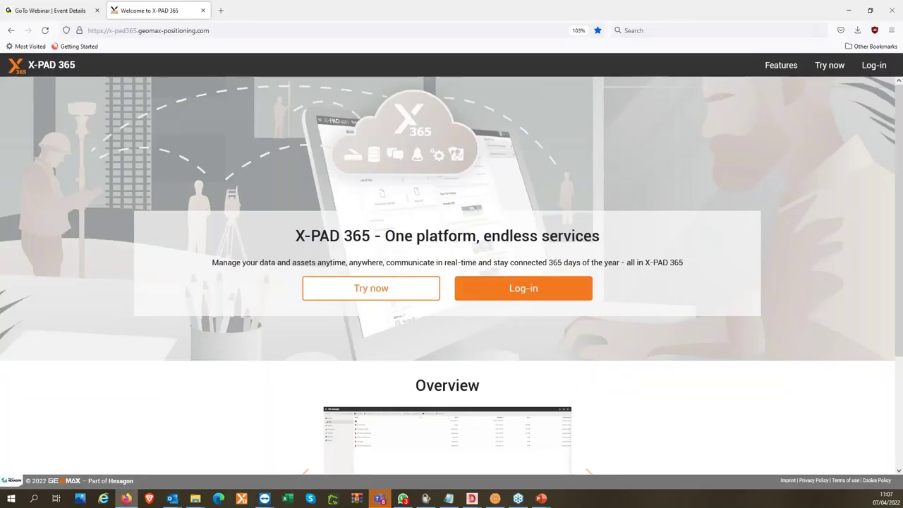
click(208, 30)
click(209, 28)
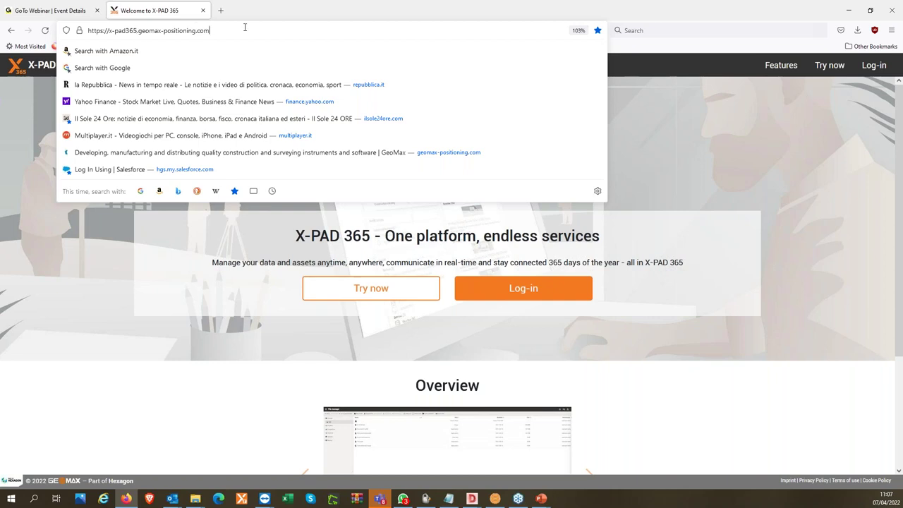
click(273, 11)
click(228, 30)
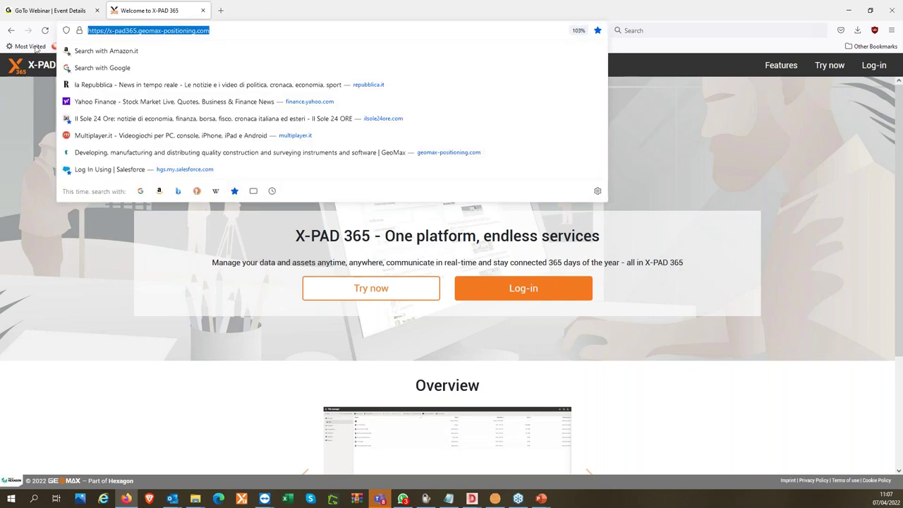
click(162, 322)
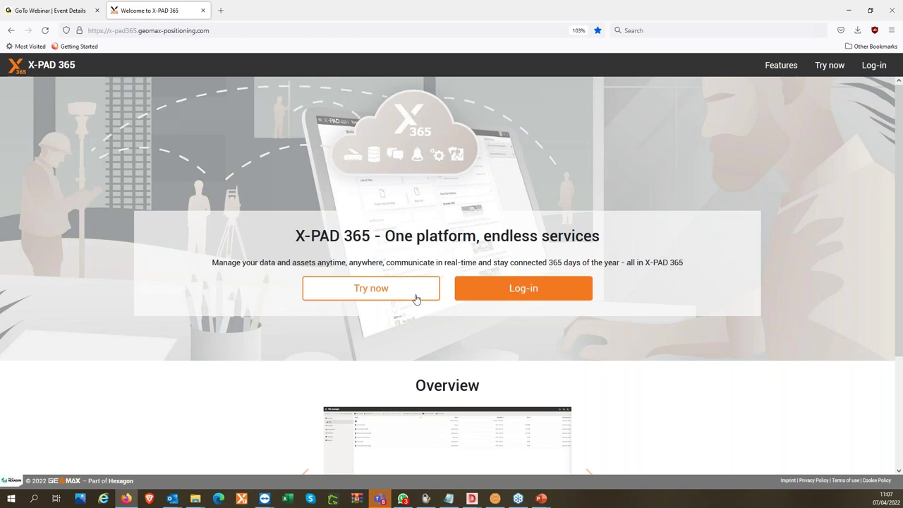
click(381, 294)
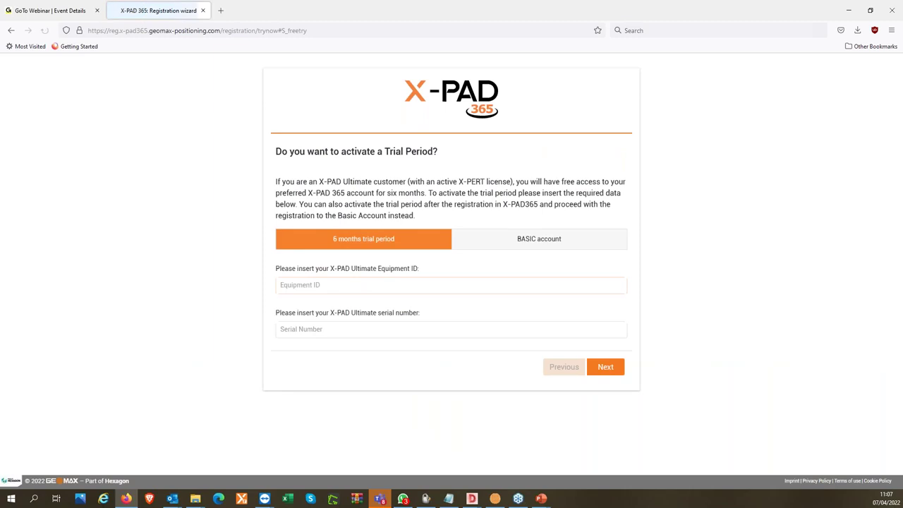
- Pick the BASIC account option and advance to the Personal Data form, scrolling through it
click(494, 246)
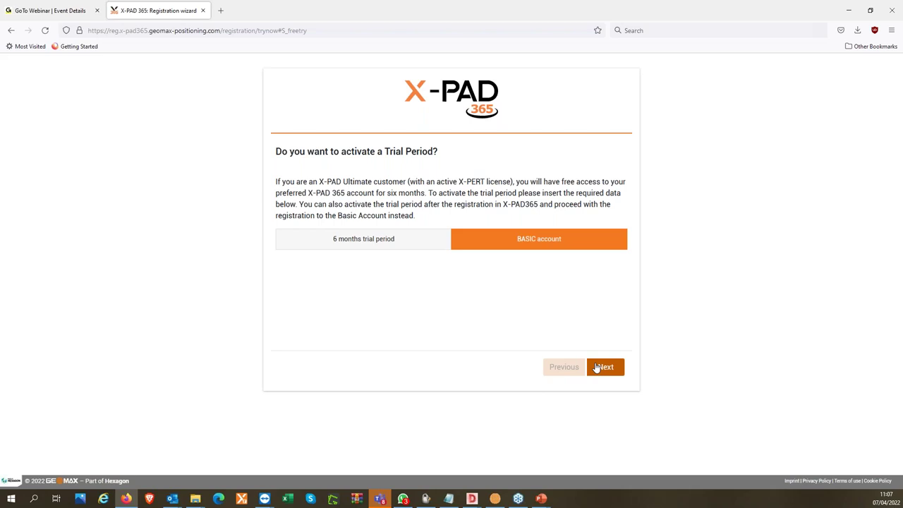
click(597, 367)
scroll(424, 294, down, 2)
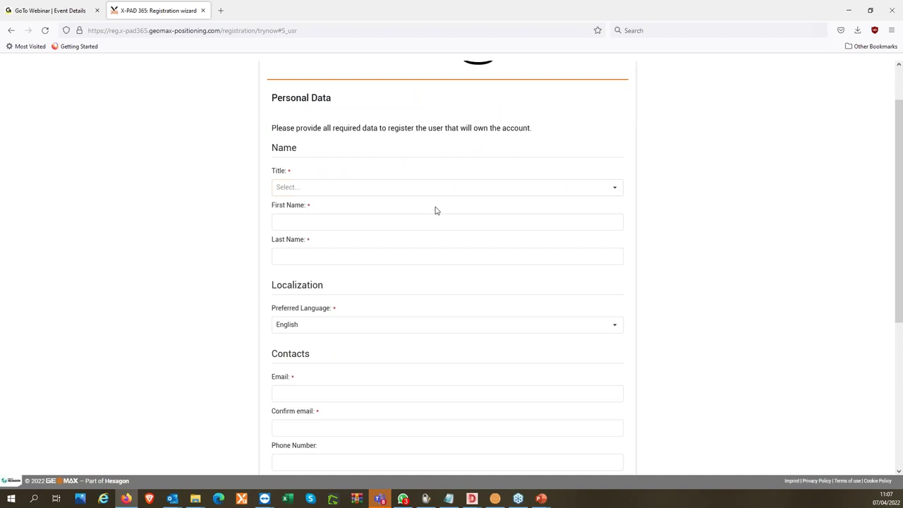
scroll(173, 282, down, 5)
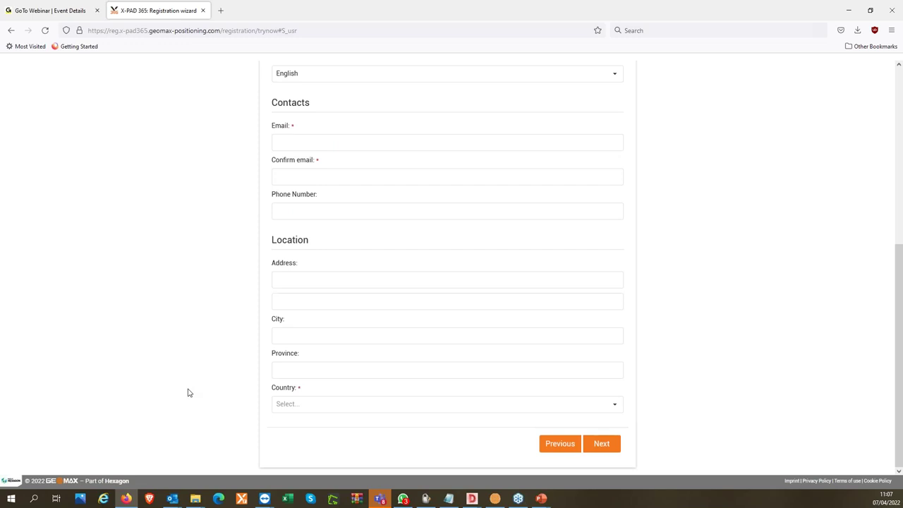
scroll(219, 407, up, 5)
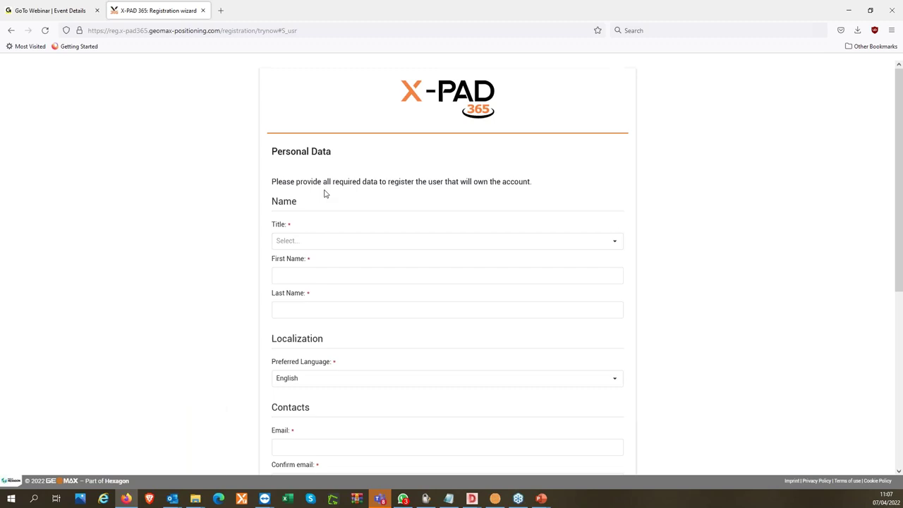
- Go back to the landing page, restart registration, and highlight 'an active X-PERT license'
click(12, 30)
click(12, 30)
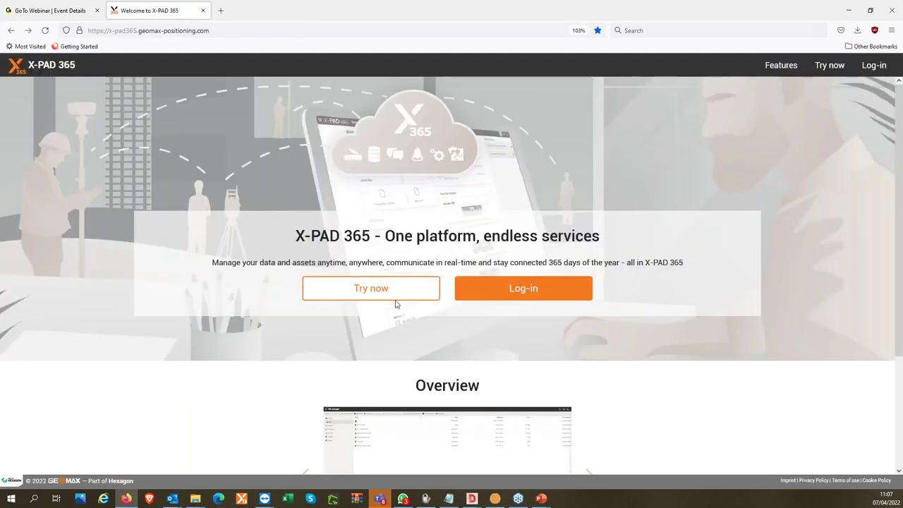
click(392, 292)
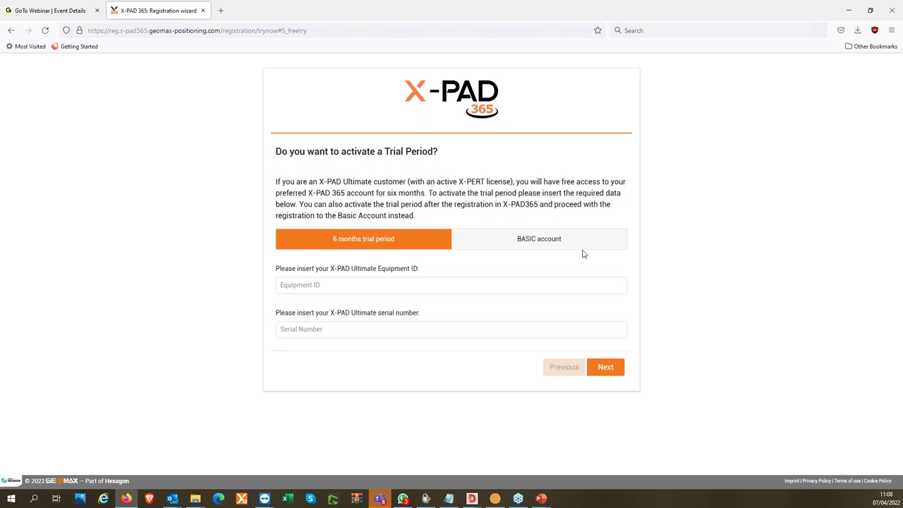
drag(426, 181, 512, 183)
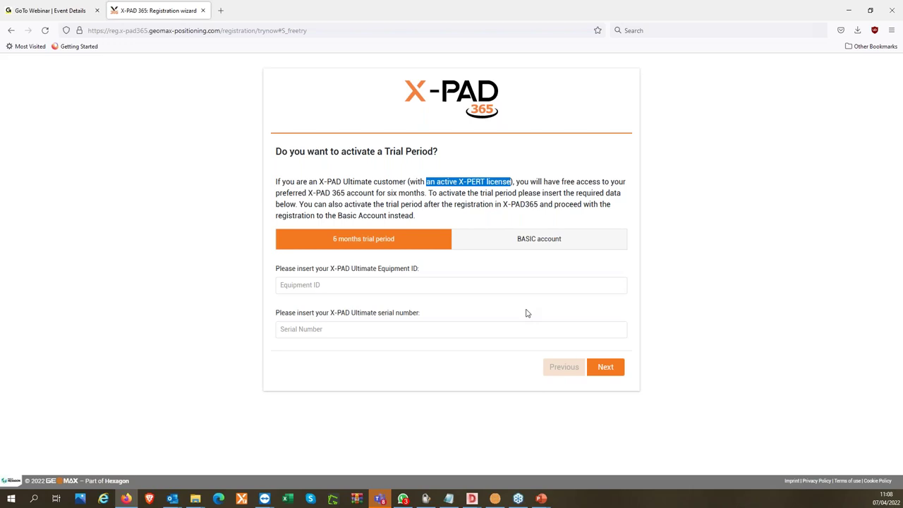
- Select the 6 months trial period and move through the Equipment ID and Serial Number fields
click(503, 238)
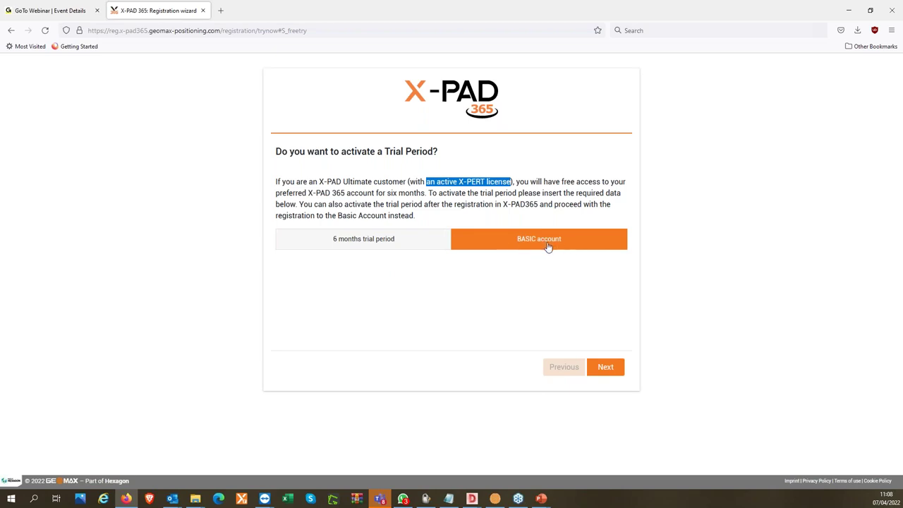
click(358, 247)
click(361, 289)
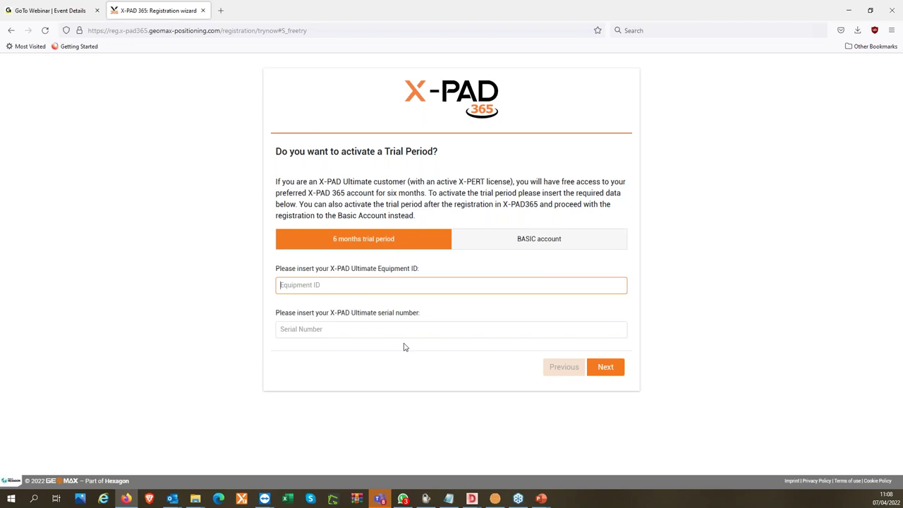
key(Tab)
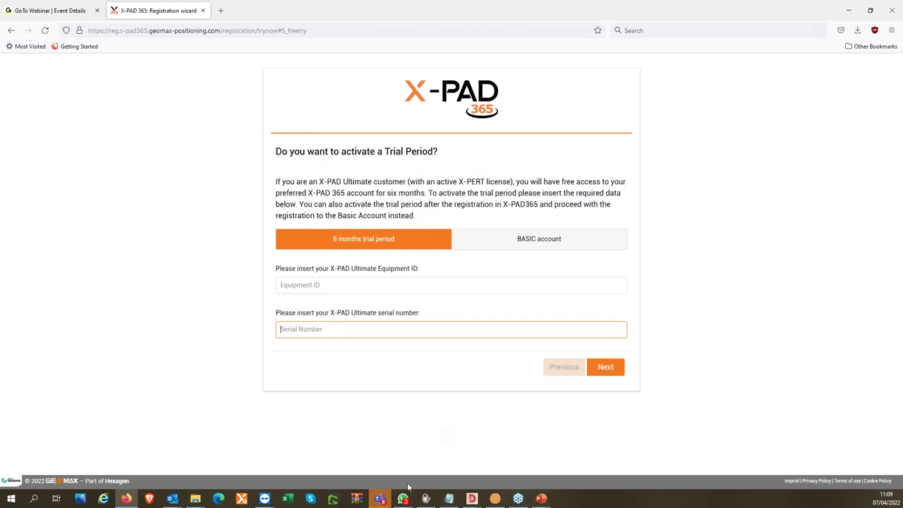
- Show the tablet's X-PAD LICENSE page in TeamViewer, with X-PERT ACTIVE until Nov 03 2022
mouse_move(265, 498)
click(306, 467)
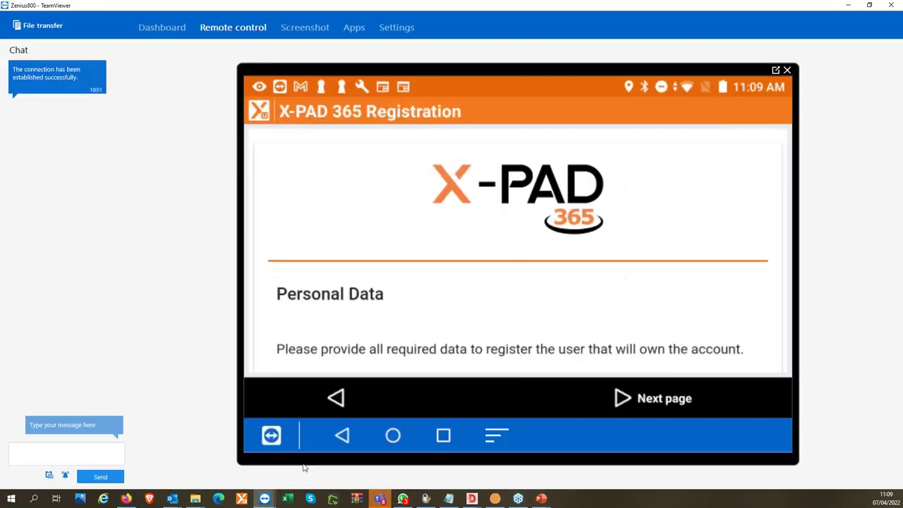
drag(498, 304, 520, 371)
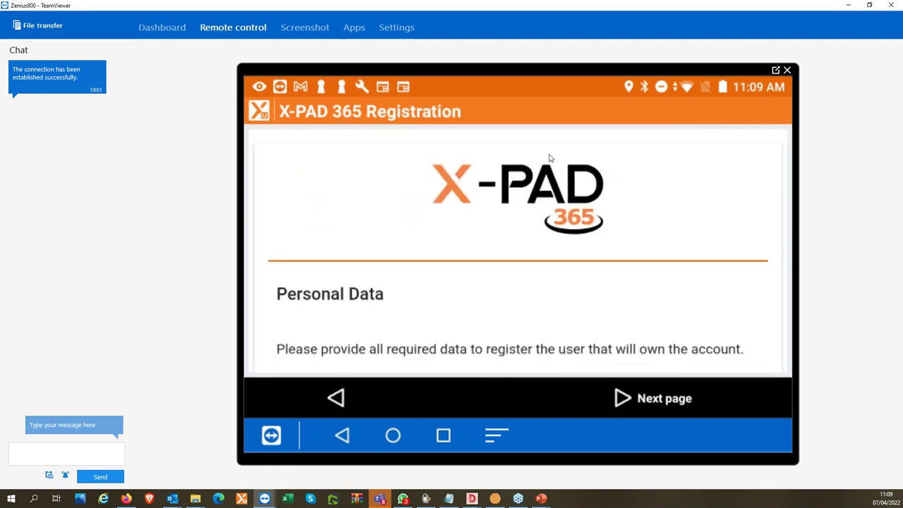
click(259, 111)
click(436, 140)
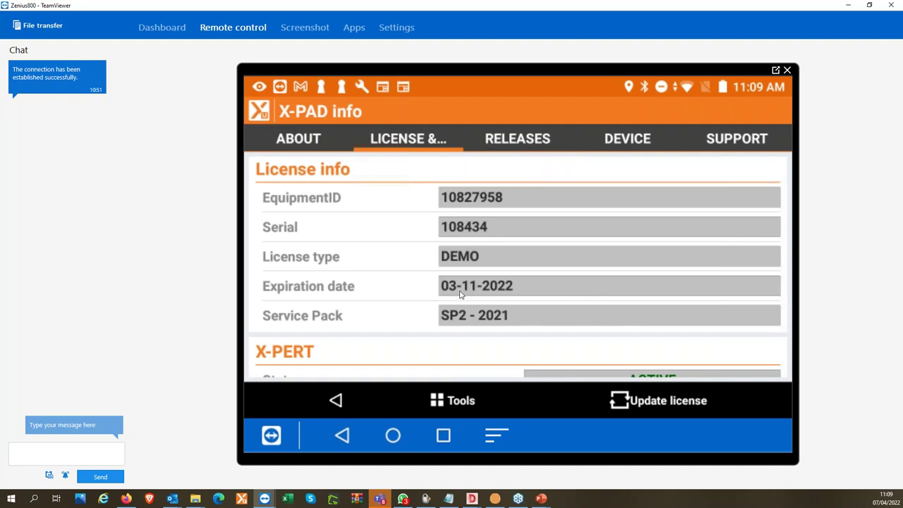
scroll(457, 290, down, 3)
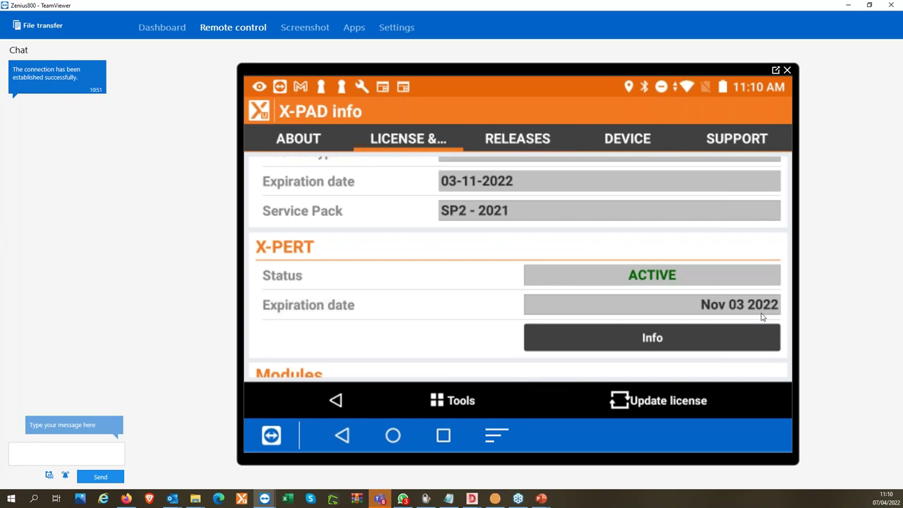
click(846, 7)
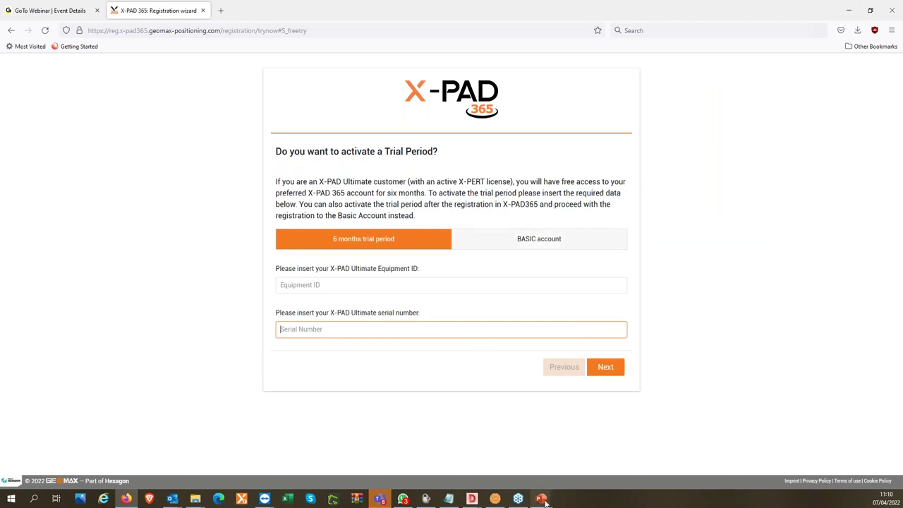
- Resume the PowerPoint slideshow and advance through the registration slides to Registered asset
mouse_move(544, 500)
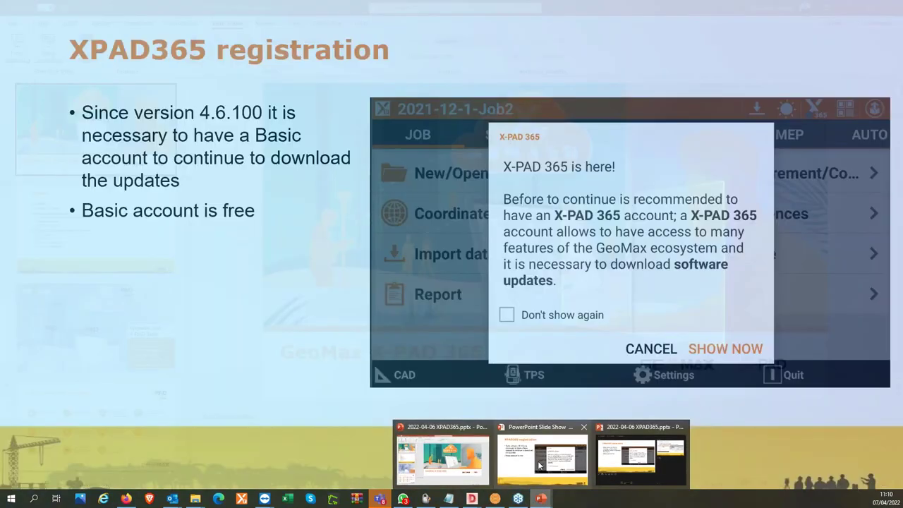
click(540, 464)
click(278, 280)
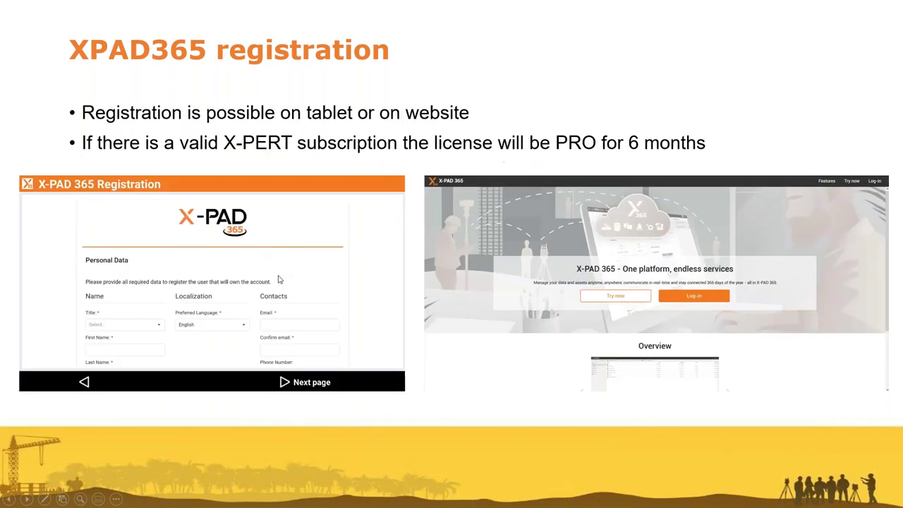
click(278, 280)
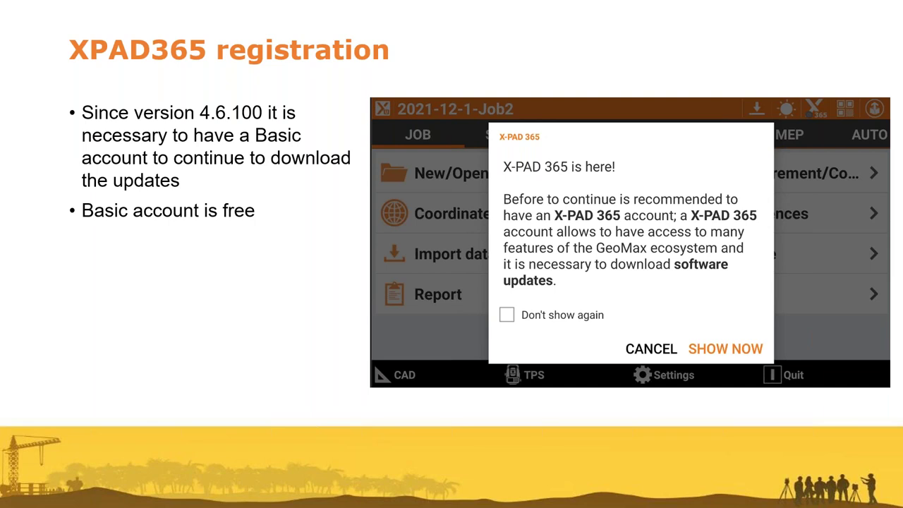
key(Right)
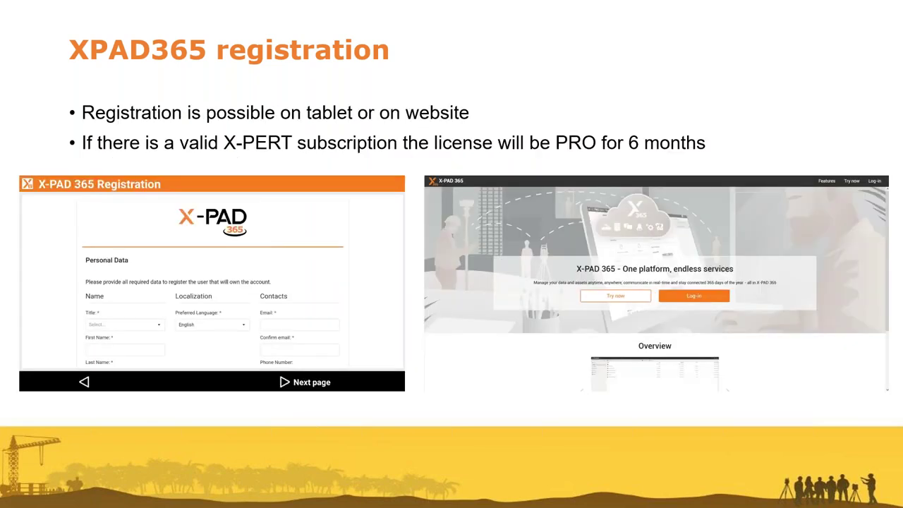
key(Right)
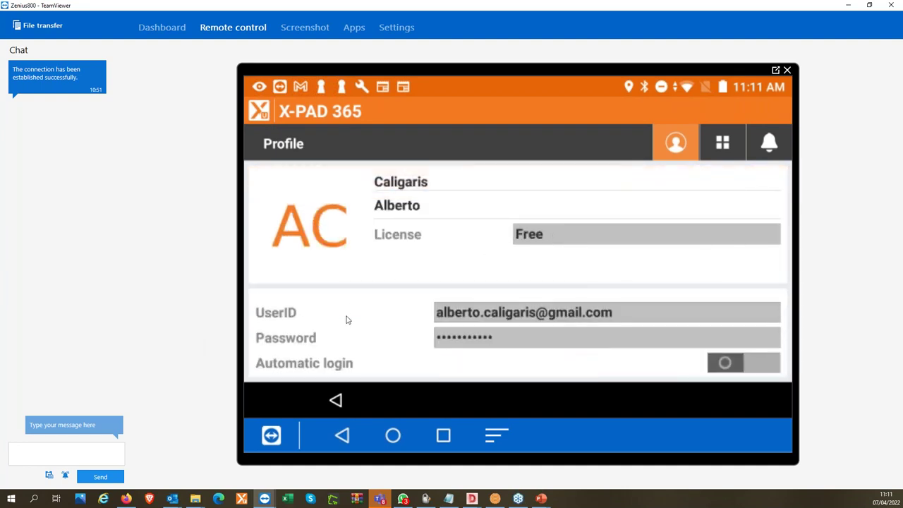
- Return the tablet to the job main menu, briefly opening and closing the X-PAD info pages
drag(350, 319, 363, 271)
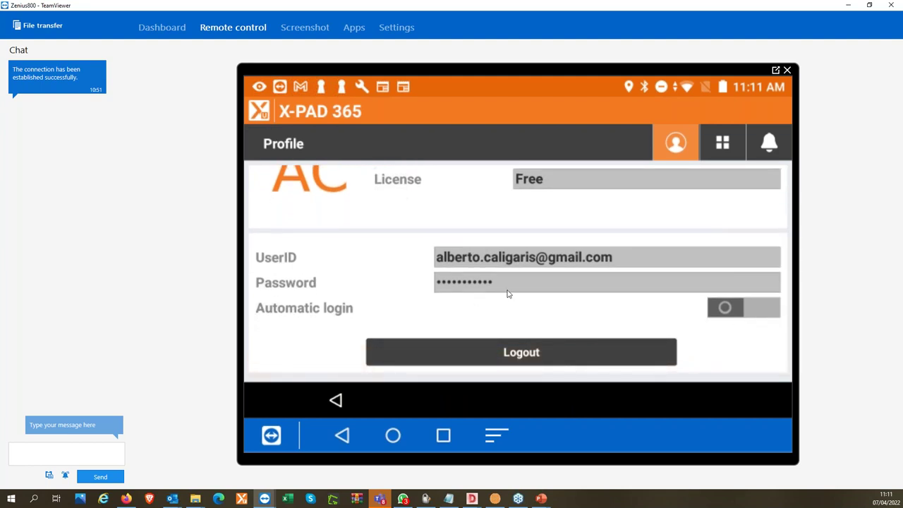
click(328, 401)
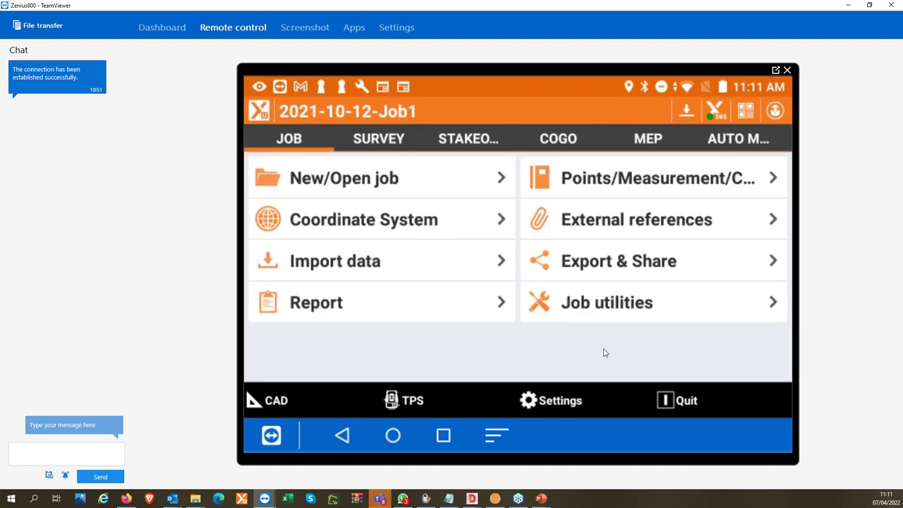
click(261, 118)
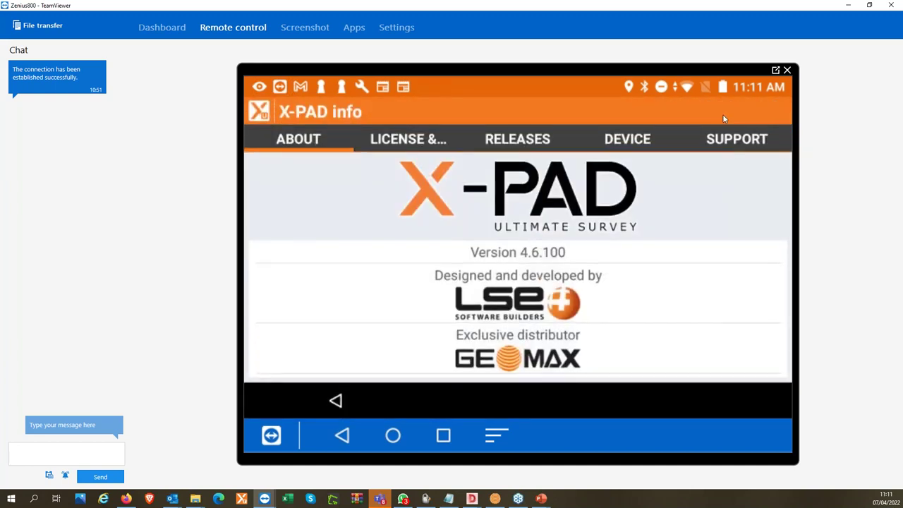
key(Escape)
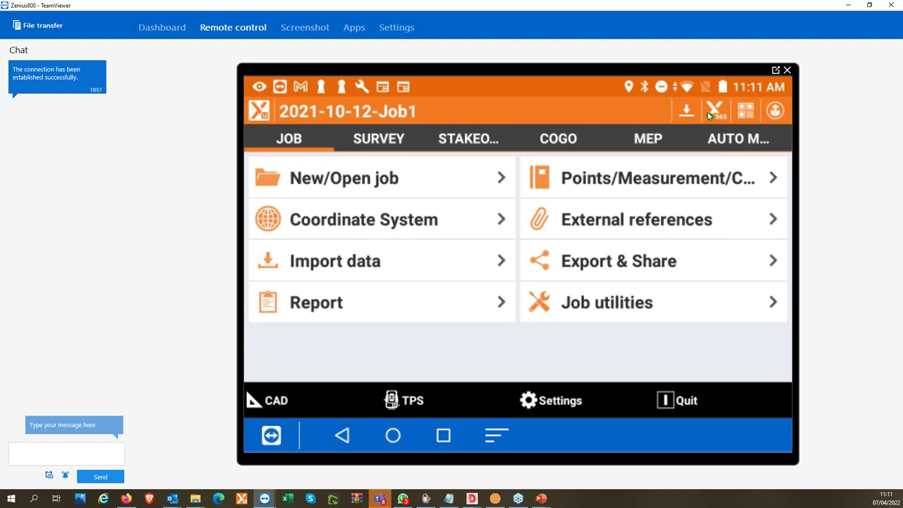
- Open X-PAD 365, check the Profile page, then launch Assets from the Tools page
click(712, 114)
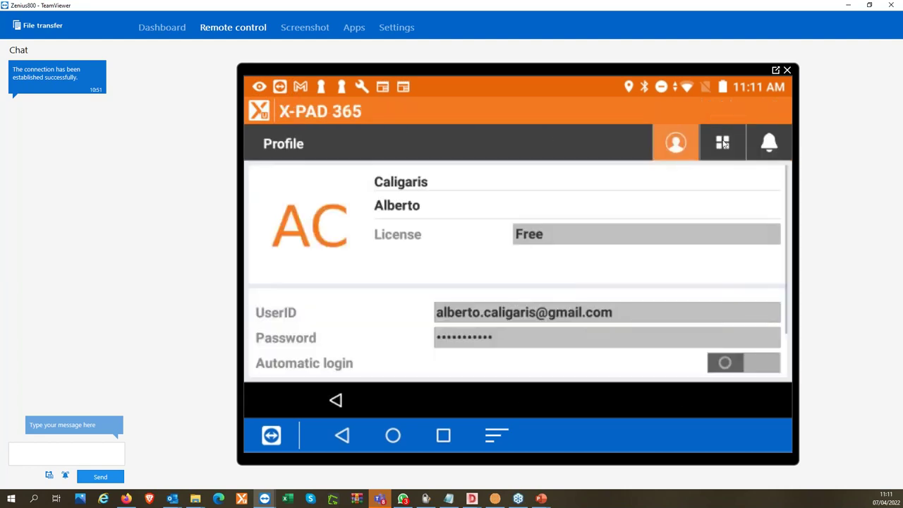
click(723, 144)
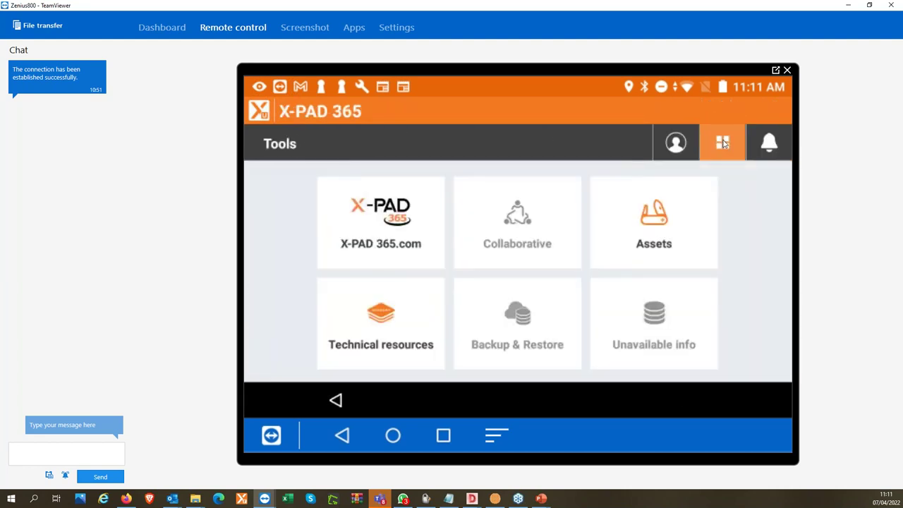
click(685, 141)
drag(514, 248, 527, 268)
click(722, 146)
click(654, 240)
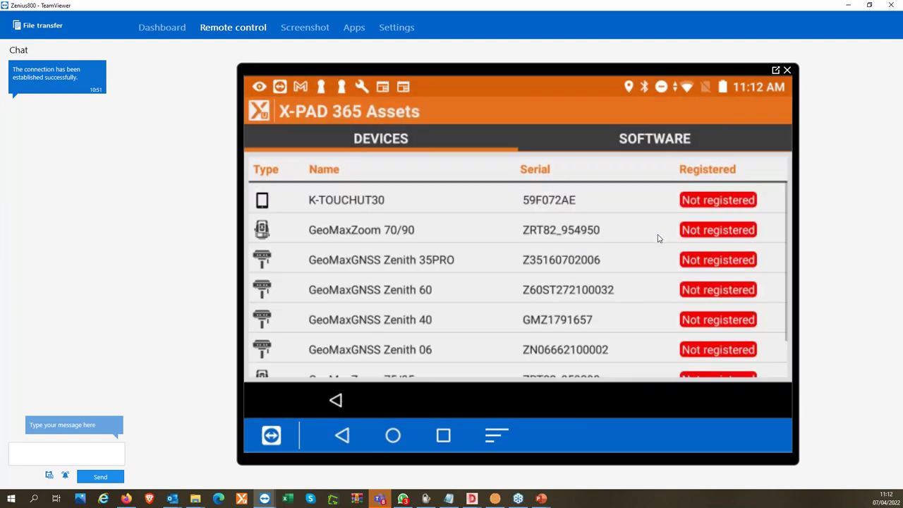
- Review the X-PAD Ultimate Survey licence on SOFTWARE and device statuses on DEVICES, then return to Tools
click(649, 143)
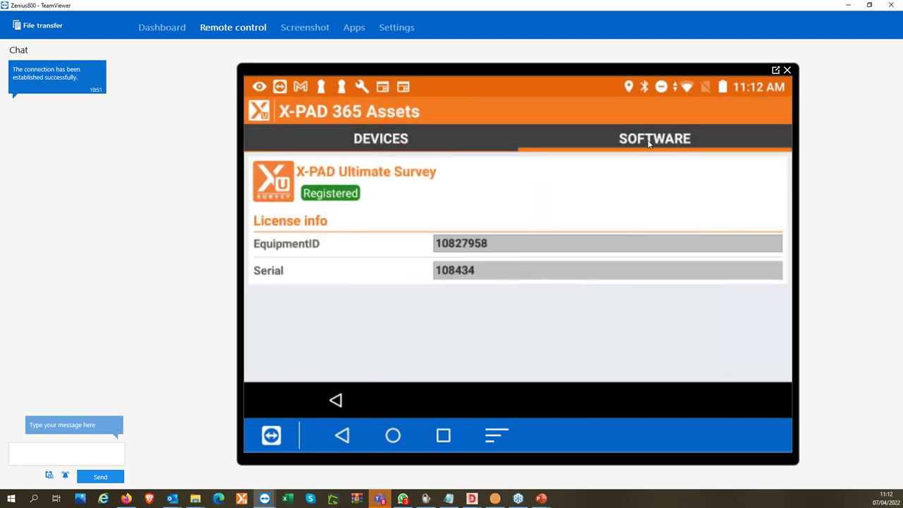
click(462, 143)
click(597, 139)
click(414, 140)
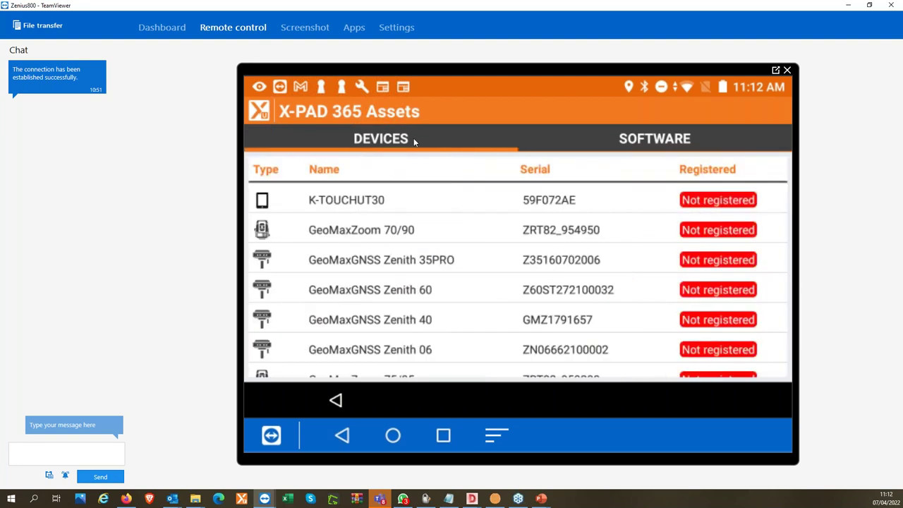
drag(465, 252, 576, 309)
click(331, 402)
- Scroll the GNSS & Total stations instrument list in Settings, then return to the 2021-10-12-Job1 menu
click(332, 403)
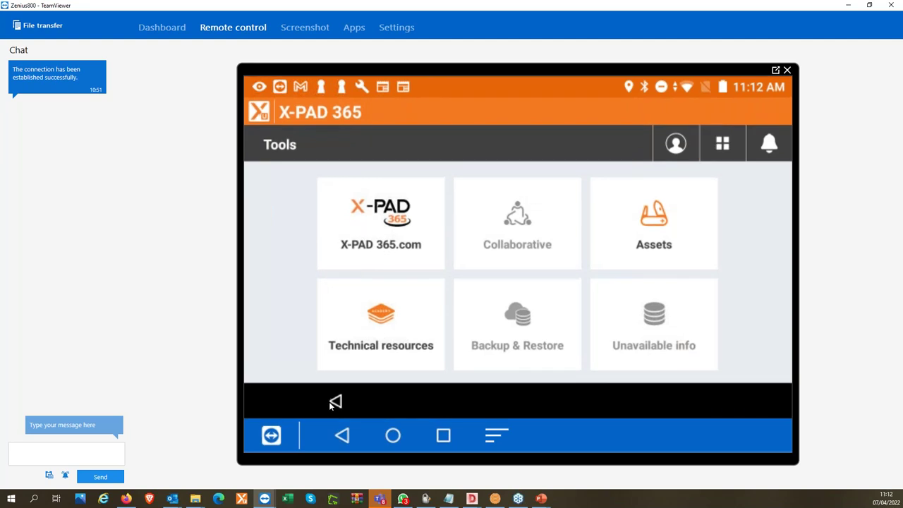
click(555, 402)
click(395, 189)
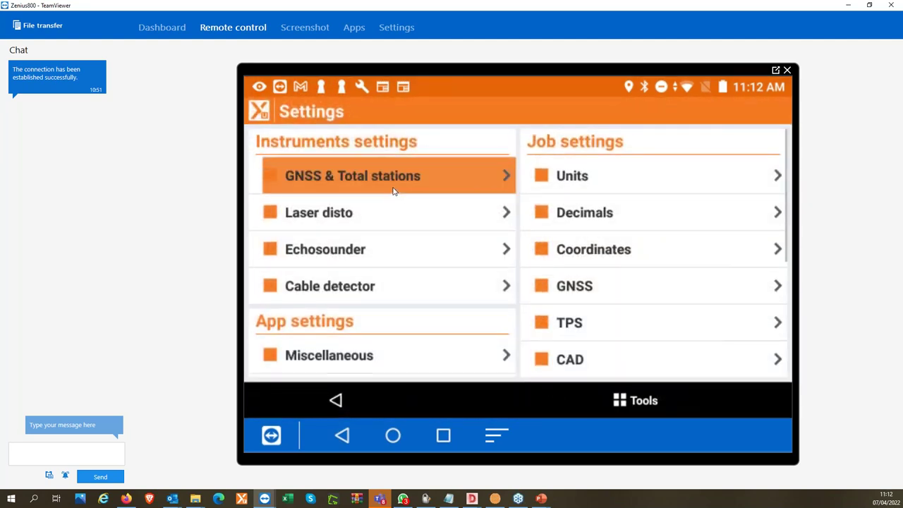
drag(407, 292, 427, 181)
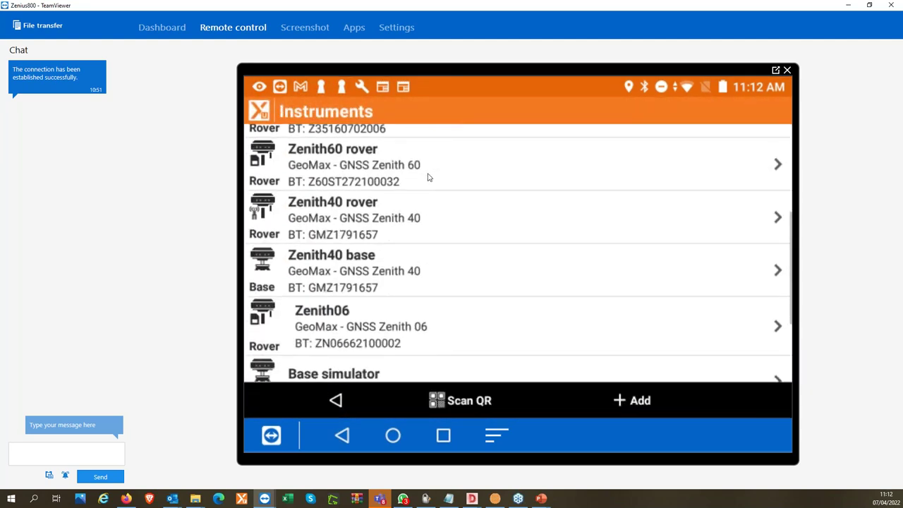
drag(427, 204, 448, 306)
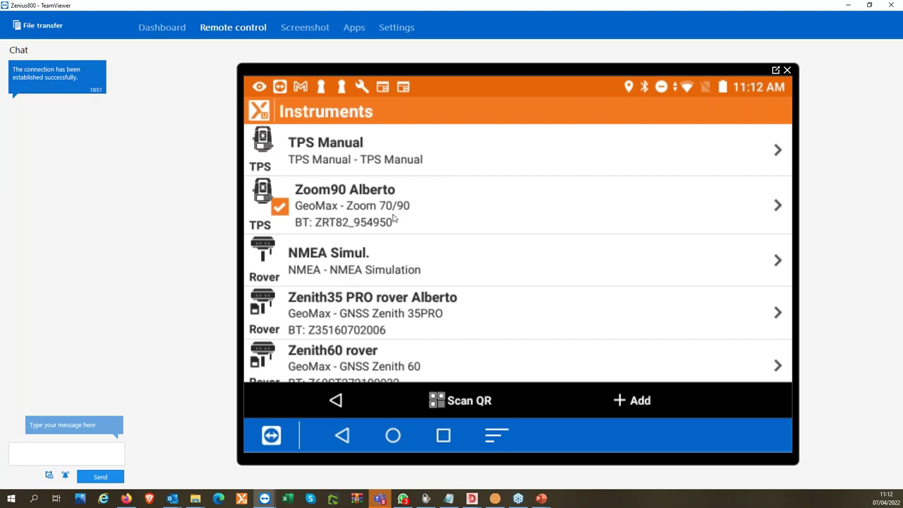
click(336, 400)
click(335, 400)
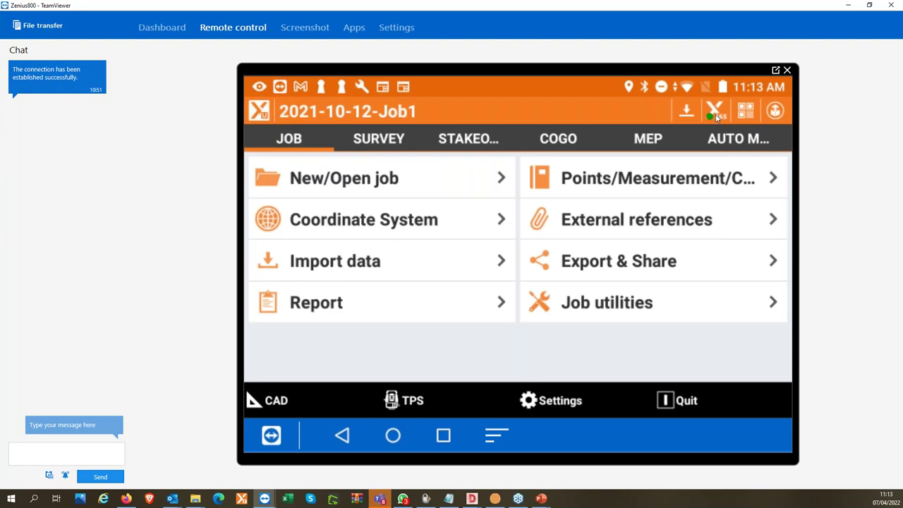
- Open X-PAD 365 Assets, select the GeoMaxGNSS Zenith 40, and view where label values are printed
click(715, 113)
click(666, 234)
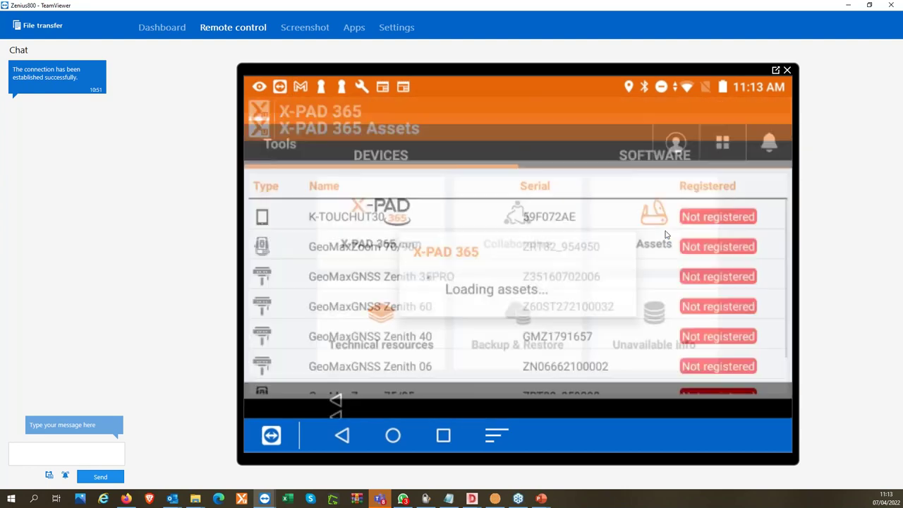
click(427, 328)
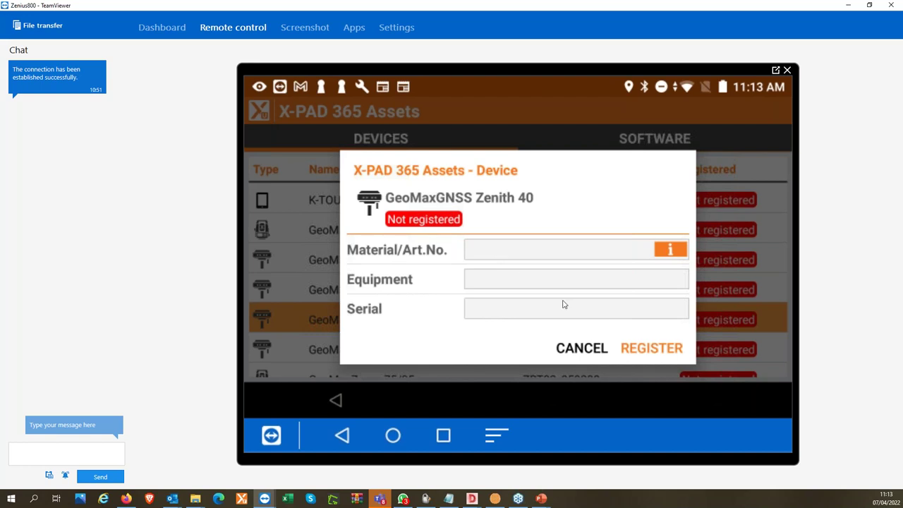
click(671, 250)
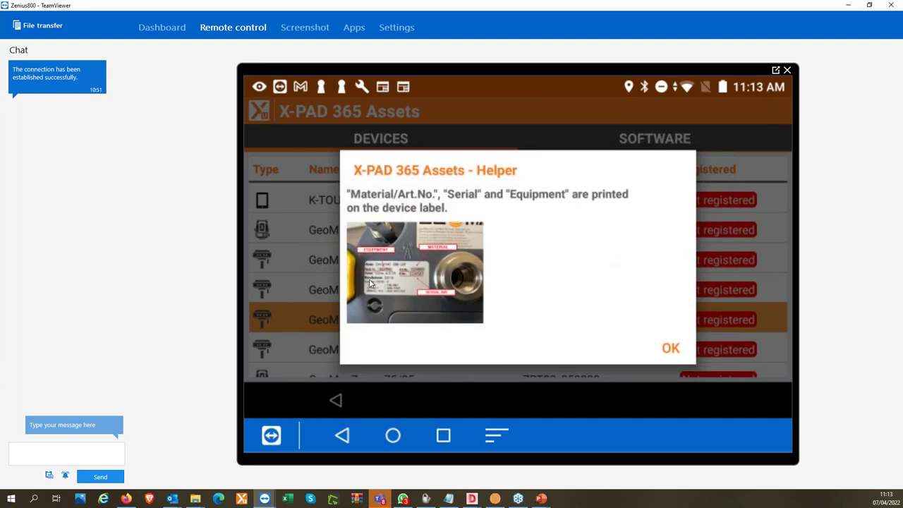
click(671, 348)
click(485, 256)
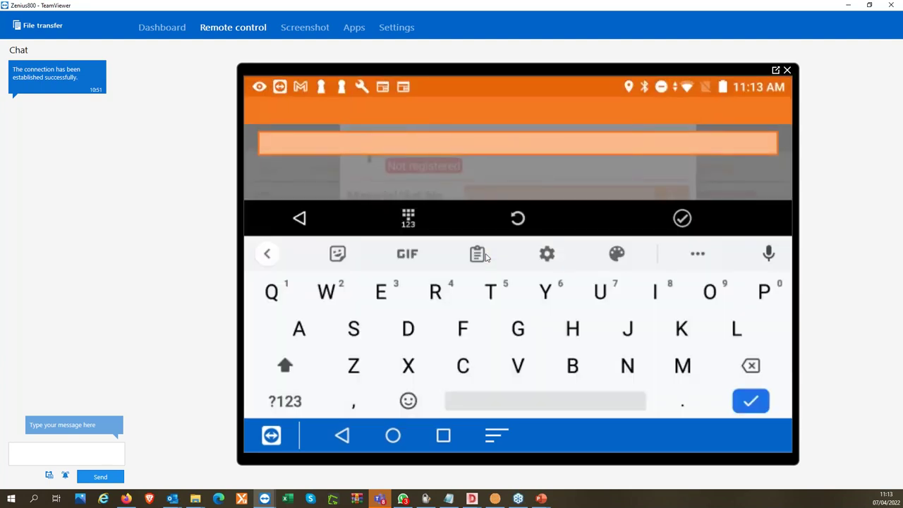
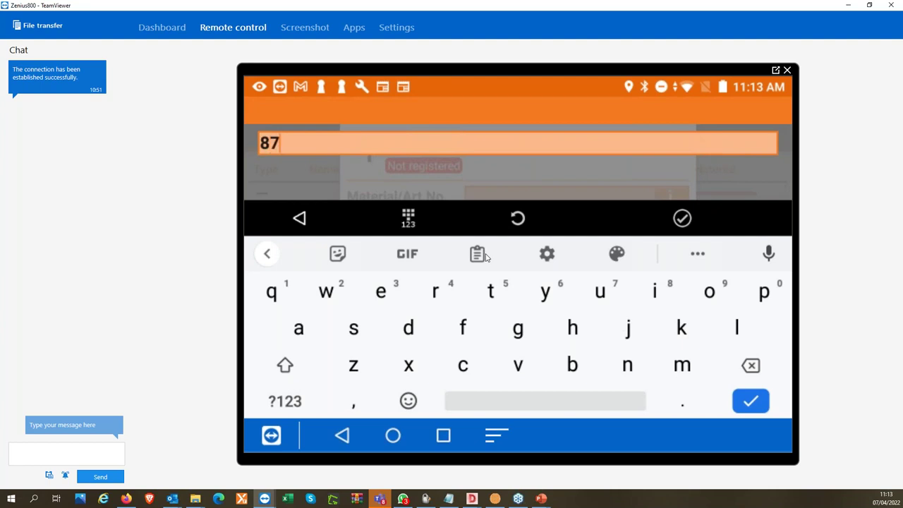
click(578, 209)
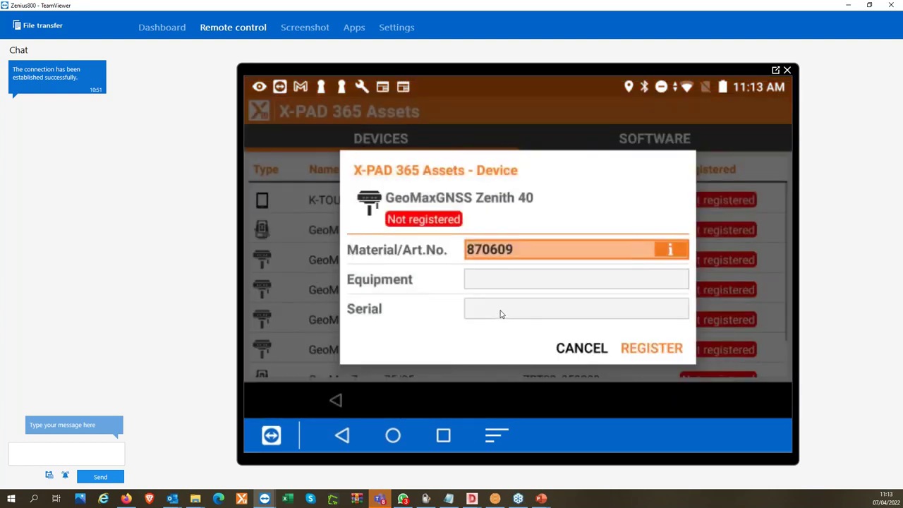
click(500, 314)
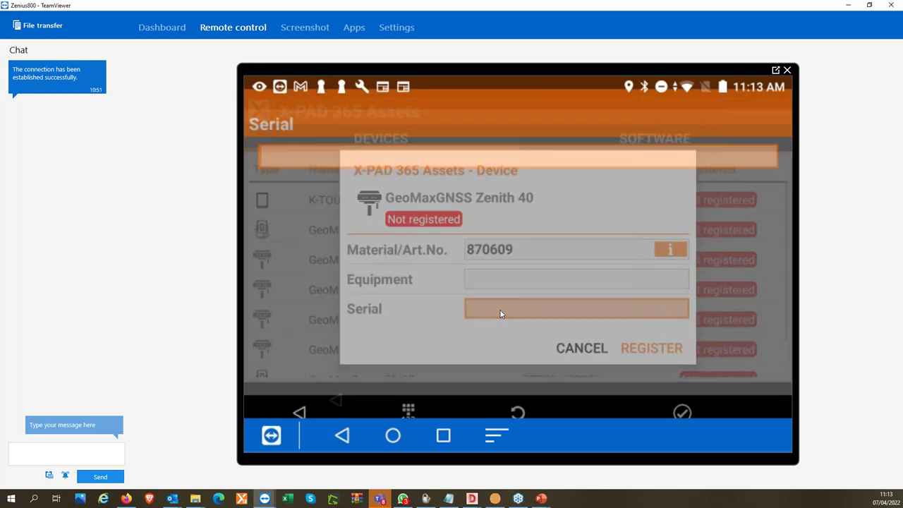
text(179)
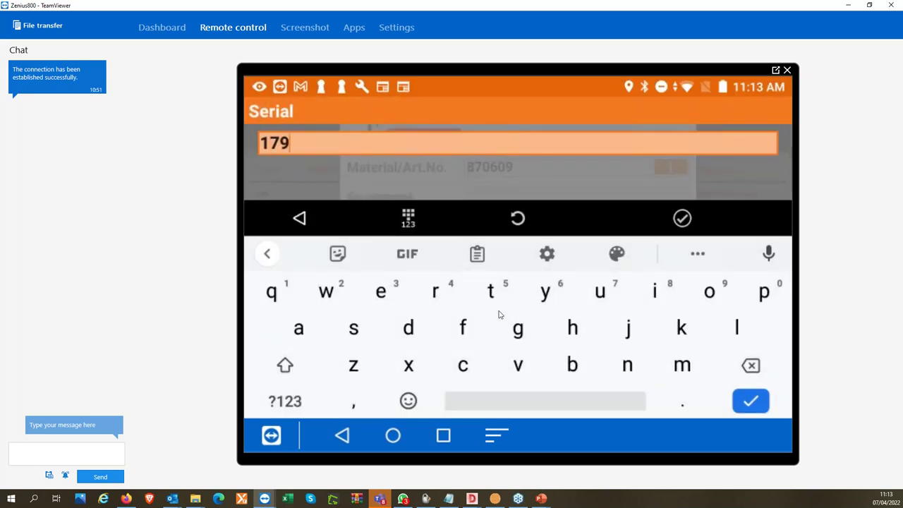
text(4657)
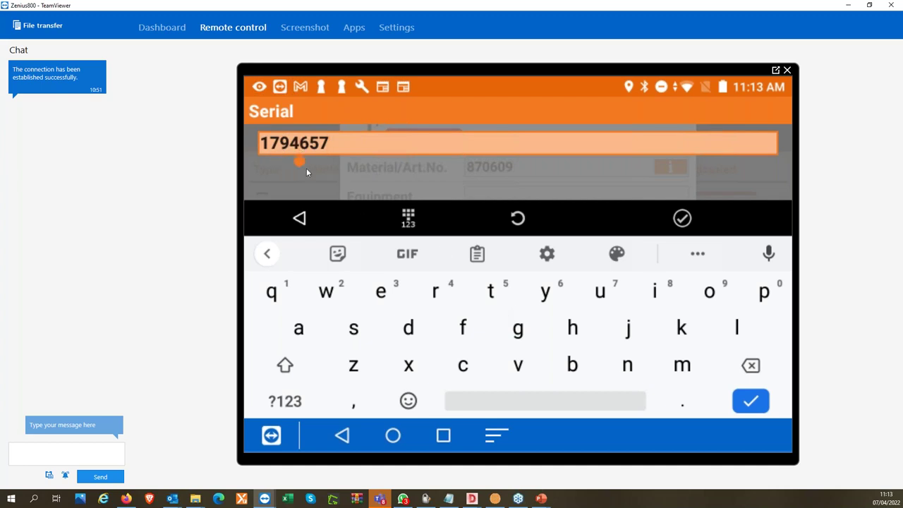
key(BackSpace)
text(1)
click(683, 220)
click(652, 348)
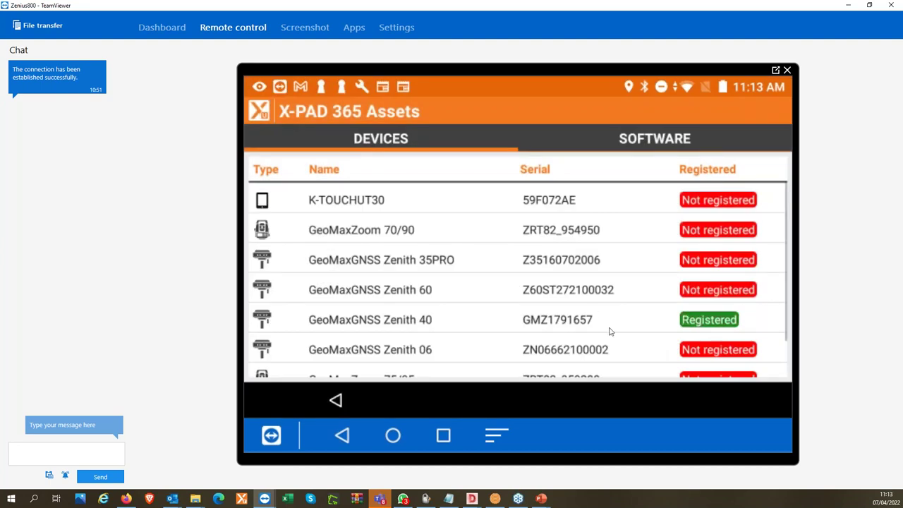
- Check the registered Zenith 40's details and return to the X-PAD 365 Tools page
click(485, 321)
click(334, 401)
click(318, 403)
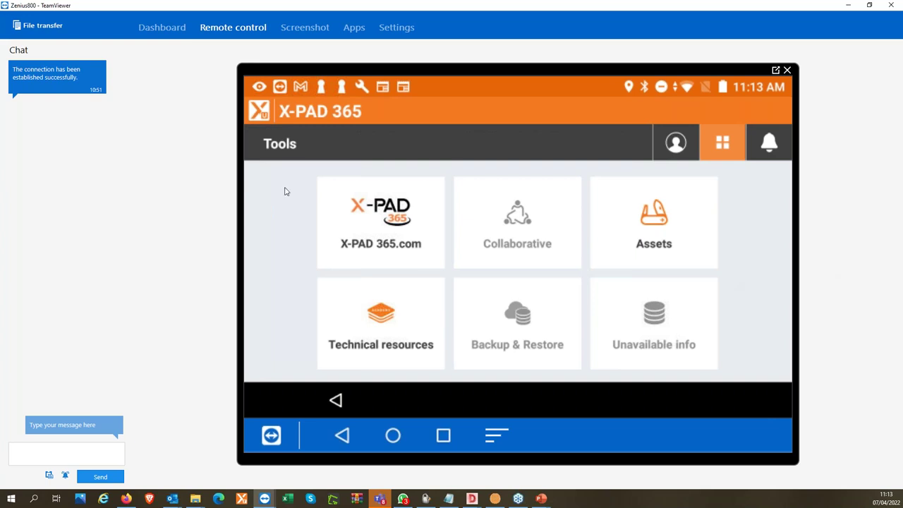
click(643, 212)
- In the browser, leave the registration wizard and return to the Welcome to X-PAD 365 page
click(126, 500)
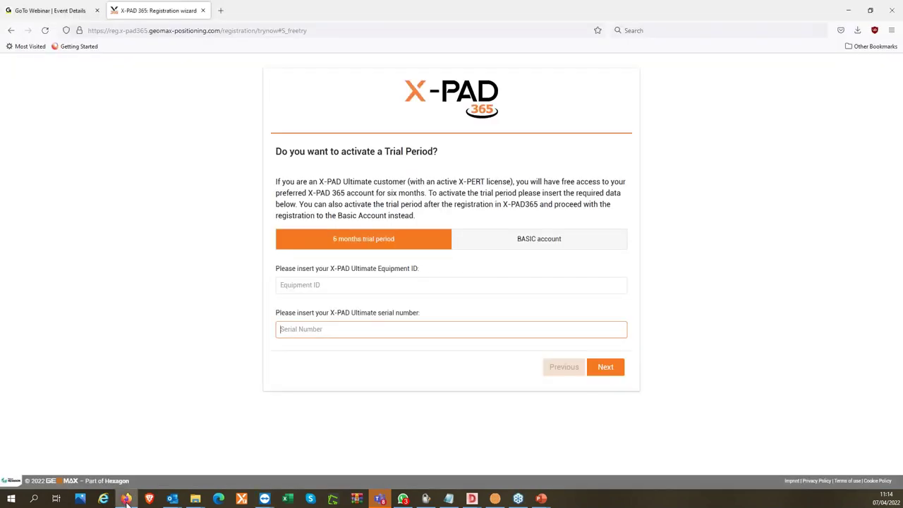
click(538, 238)
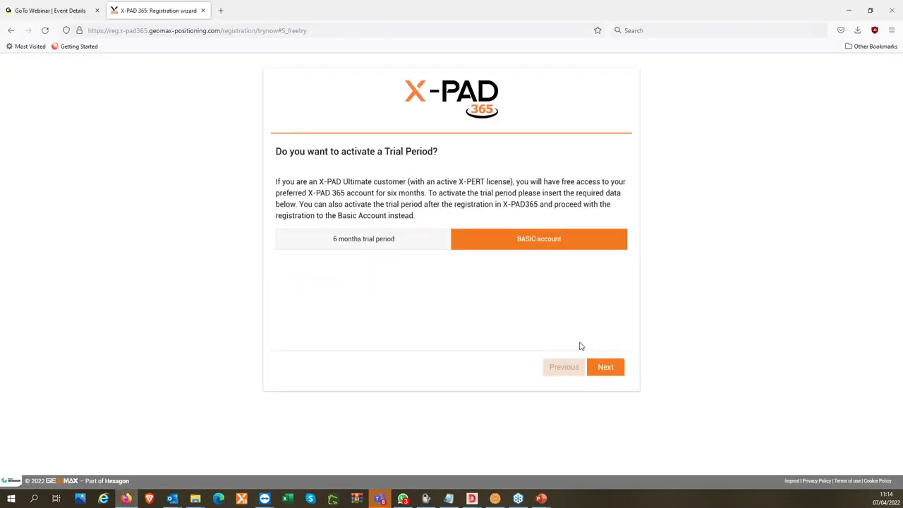
click(11, 31)
right_click(10, 33)
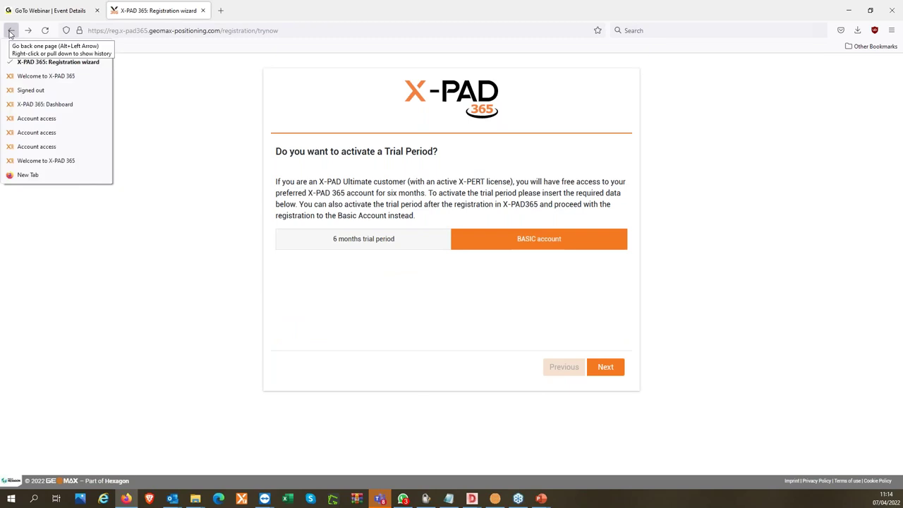
click(67, 76)
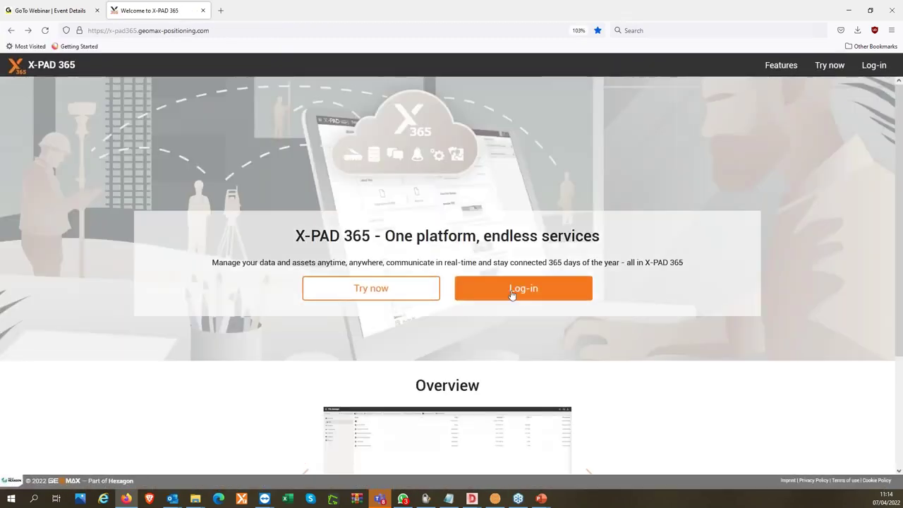
- Log in to X-PAD 365 with the saved account and its password, declining the password update
click(514, 297)
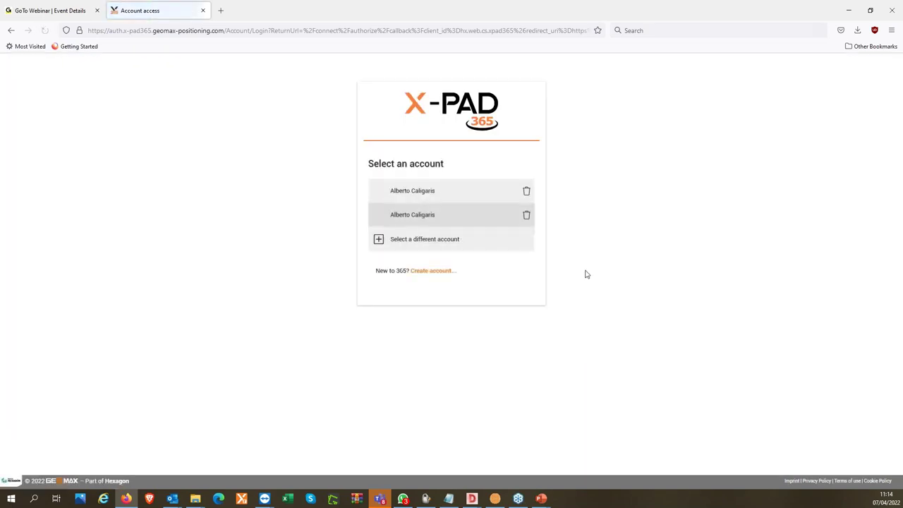
click(438, 193)
click(438, 209)
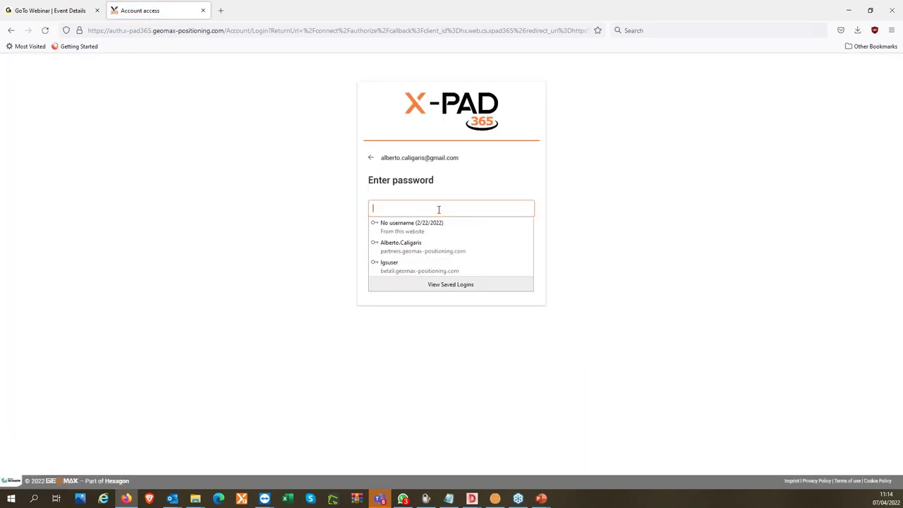
text(••)
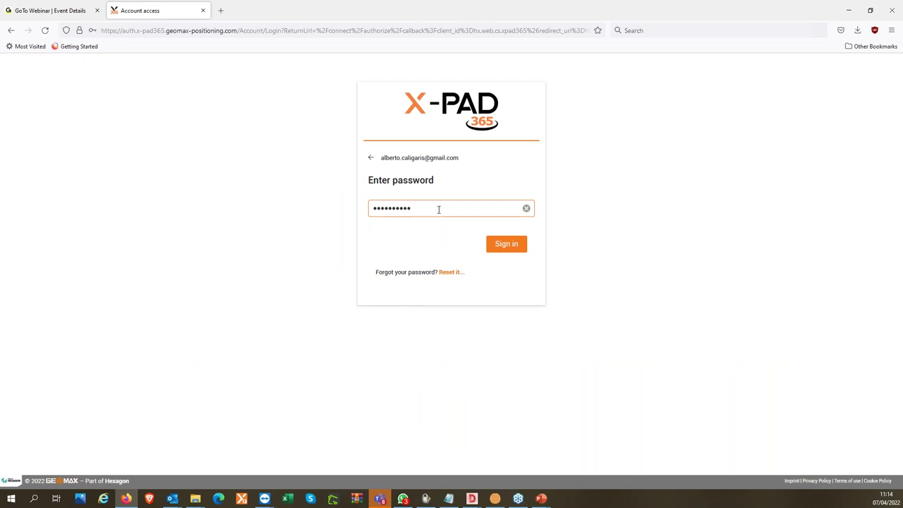
click(508, 247)
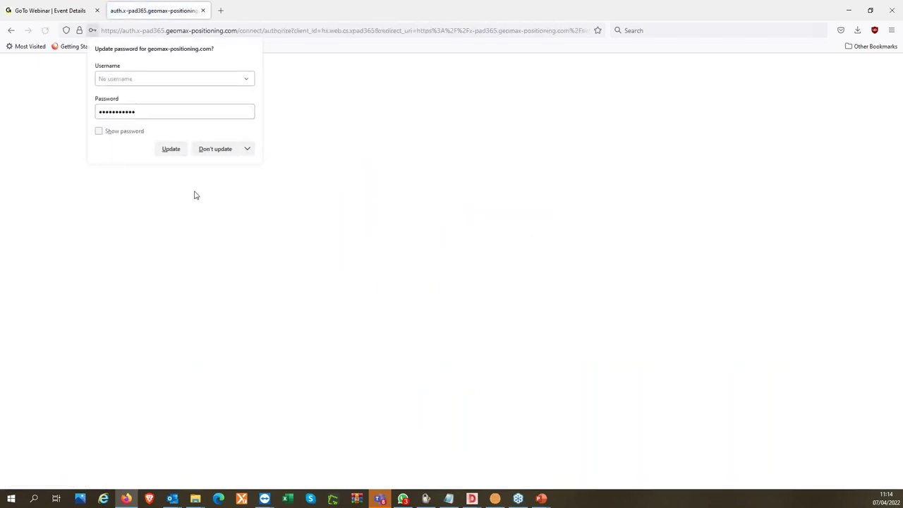
click(221, 152)
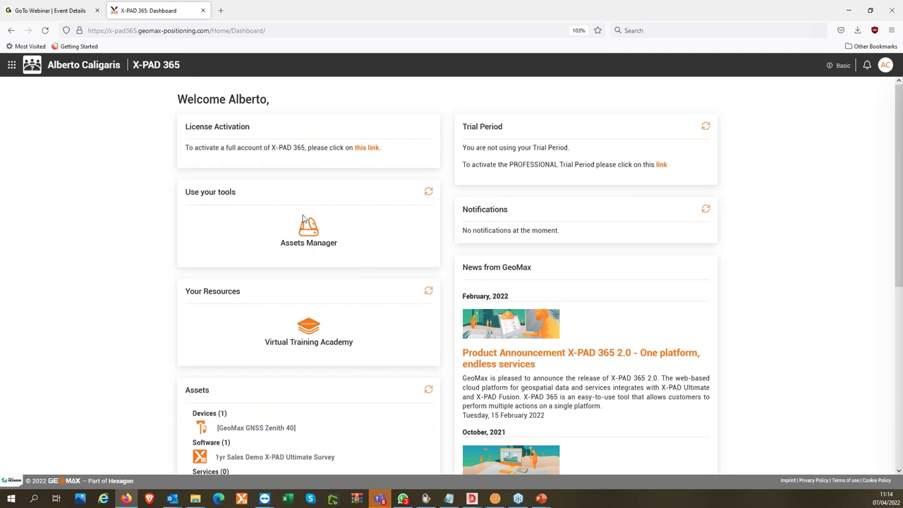
- Open the Assets Manager's Devices list showing the GeoMax GNSS Zenith 40 (serial 1791657)
click(311, 236)
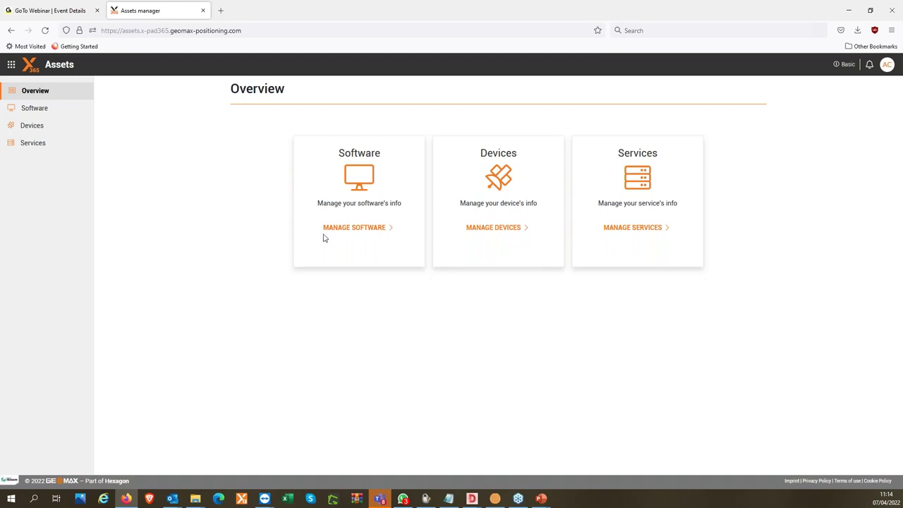
click(500, 188)
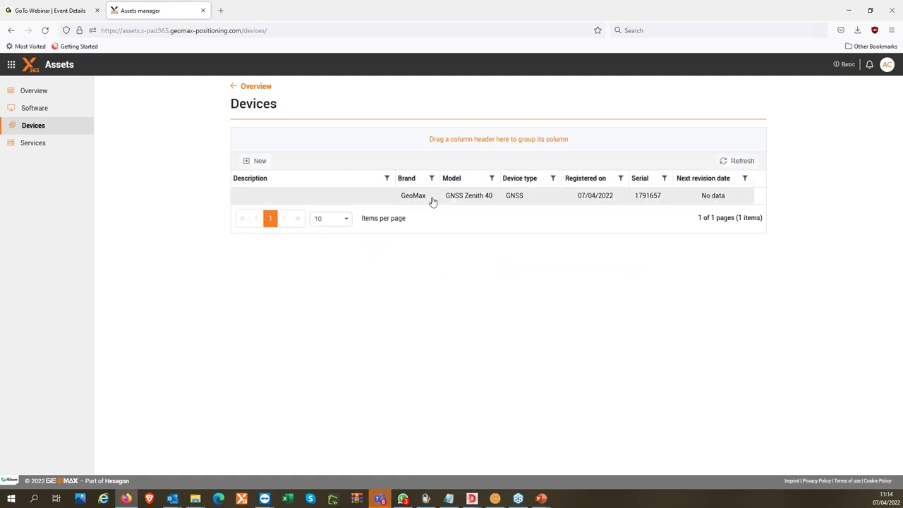
- Review the Zenith 40's six downloadable resources, then return through Devices to the Assets overview
click(475, 200)
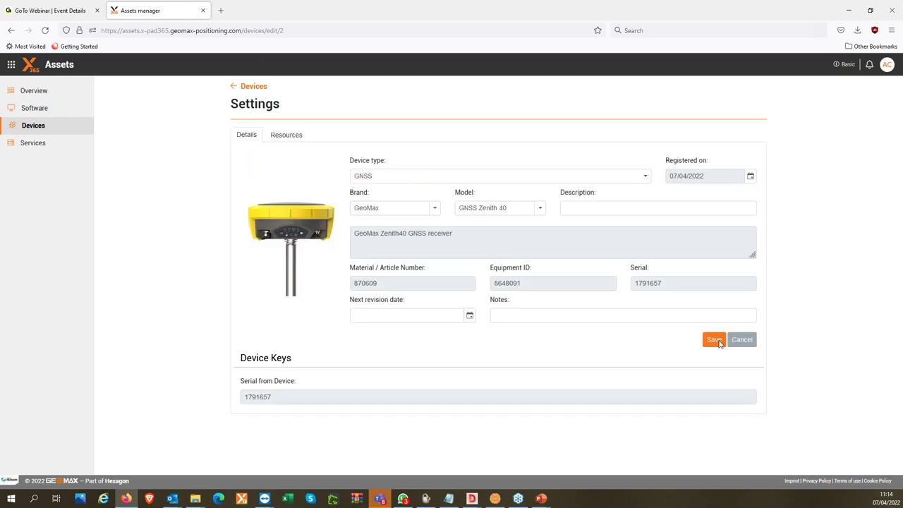
click(285, 137)
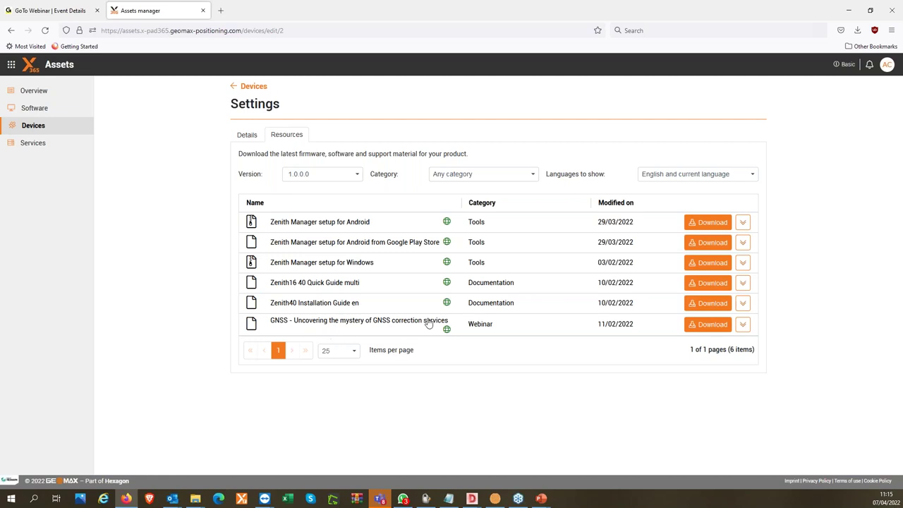
click(254, 86)
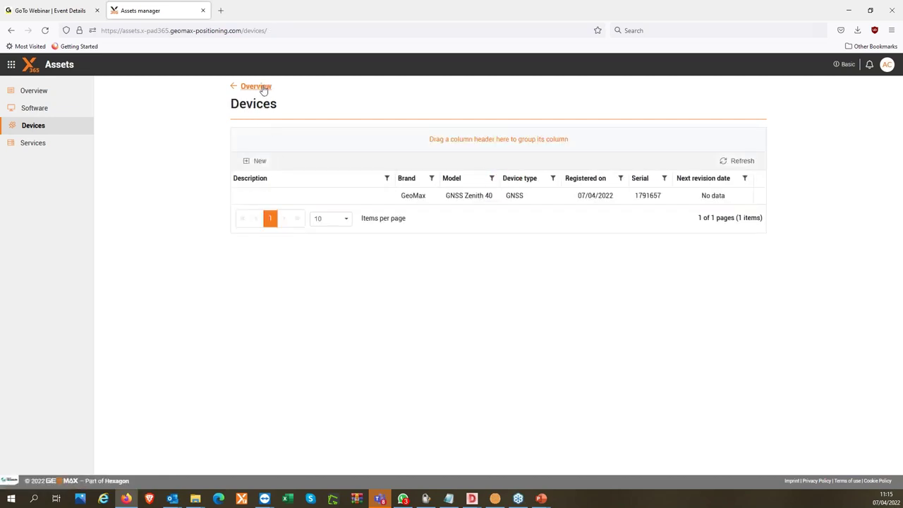
click(257, 86)
- Open the 1yr Sales Demo X-PAD Ultimate Survey entry from the registered Software list
click(357, 175)
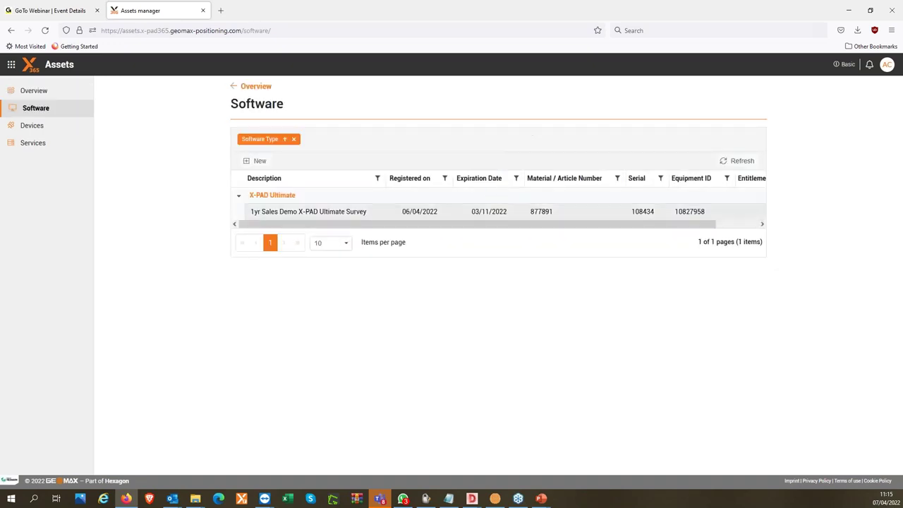
click(307, 212)
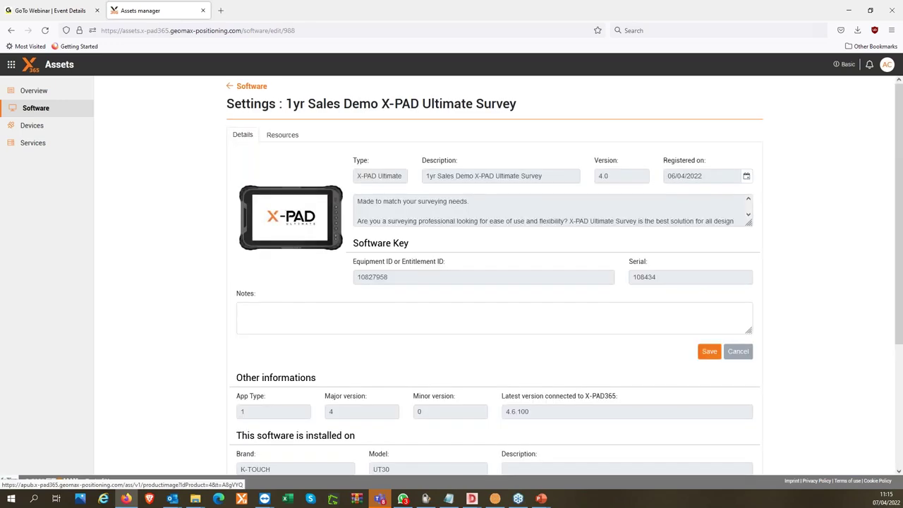
scroll(271, 276, down, 3)
scroll(274, 282, up, 1)
scroll(274, 282, up, 3)
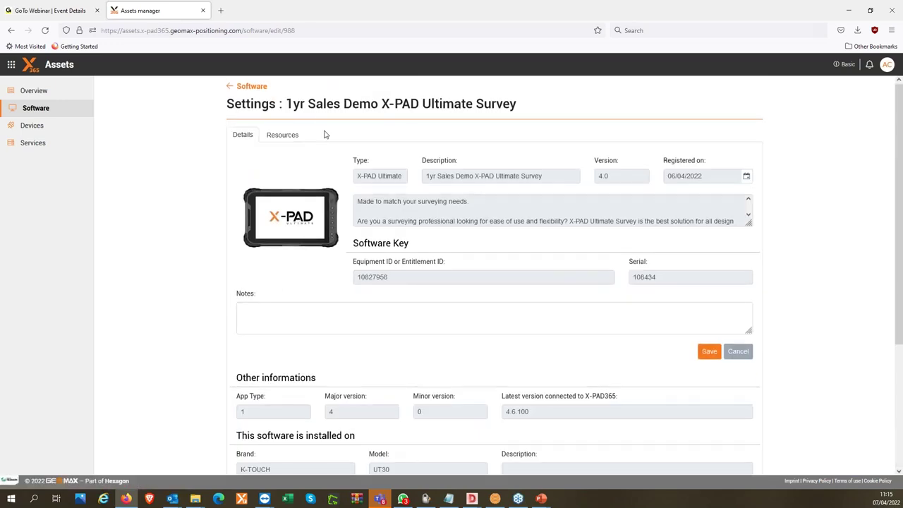
- List the software's version 4.6.110 resources at 100 items per page and browse them
click(286, 135)
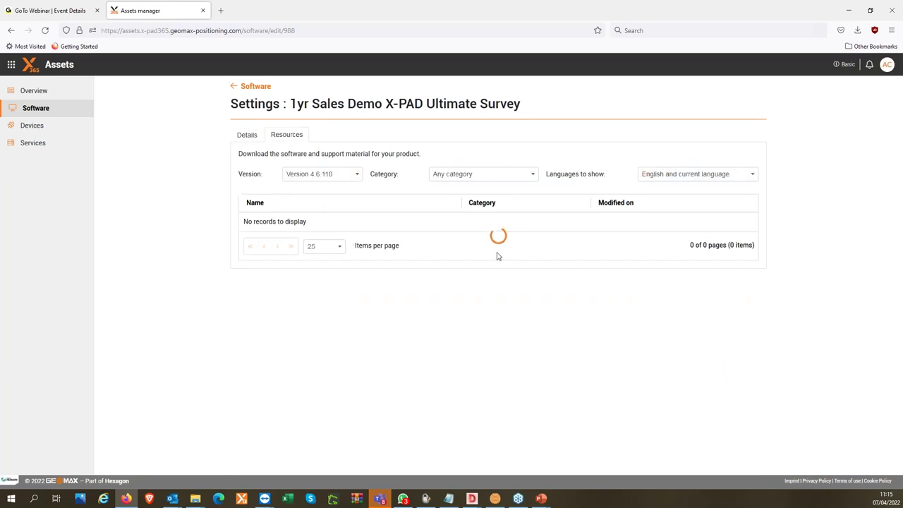
scroll(822, 242, down, 5)
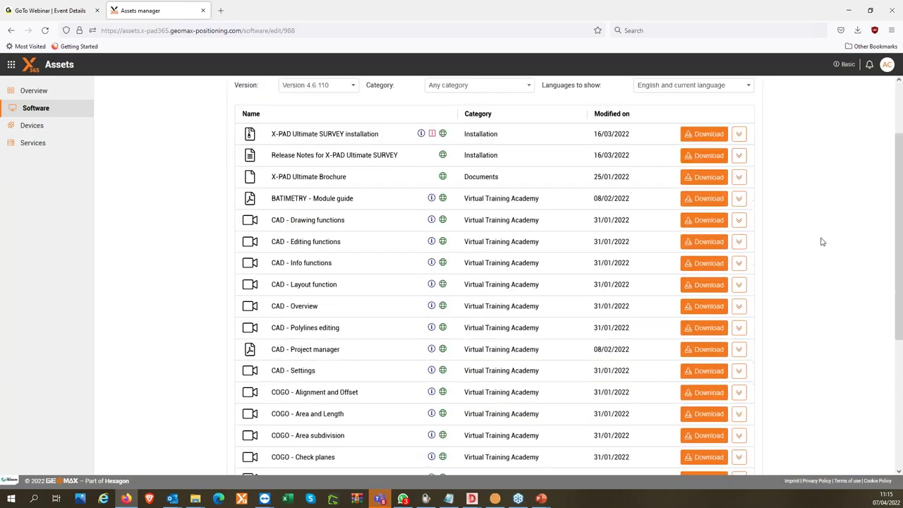
click(405, 448)
click(384, 430)
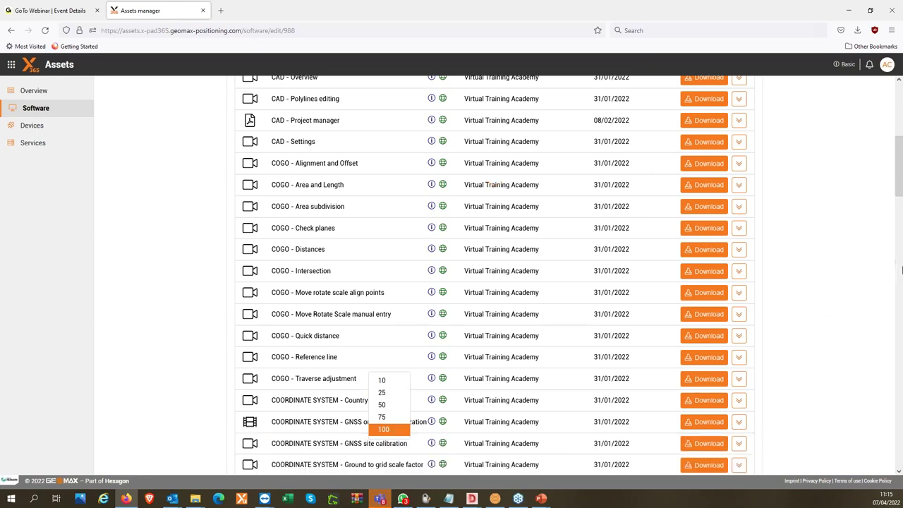
scroll(900, 255, down, 2)
drag(900, 255, 349, 189)
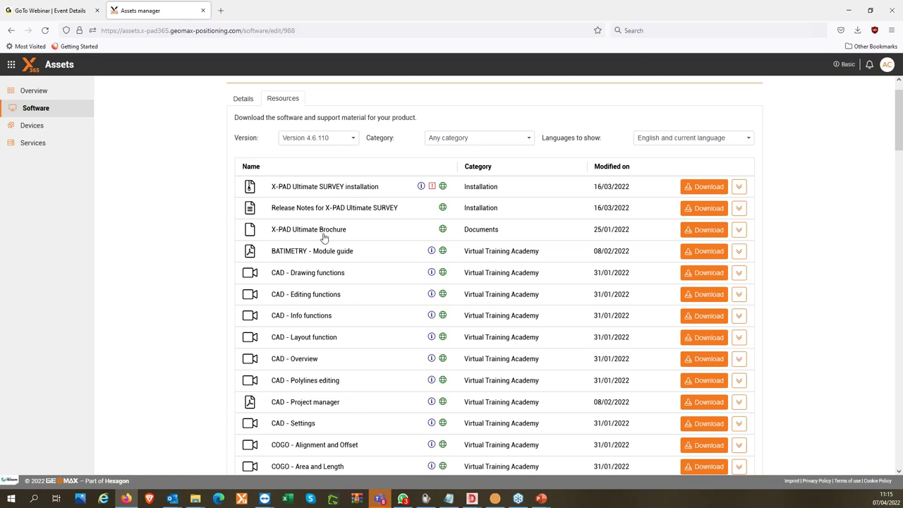
scroll(316, 268, down, 3)
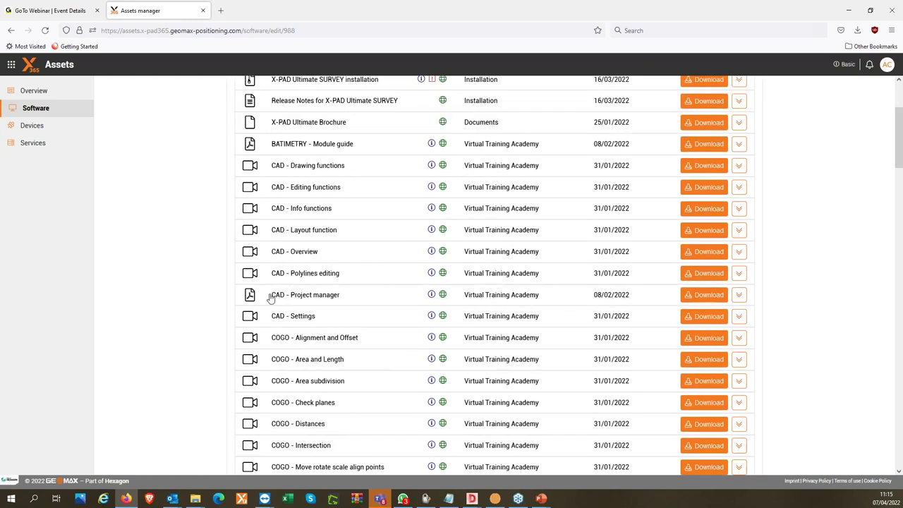
scroll(250, 344, down, 6)
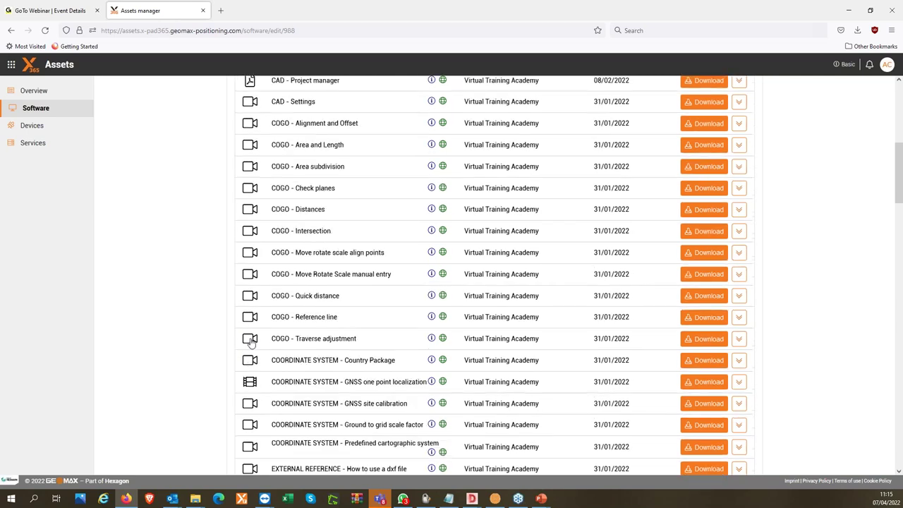
scroll(251, 344, down, 10)
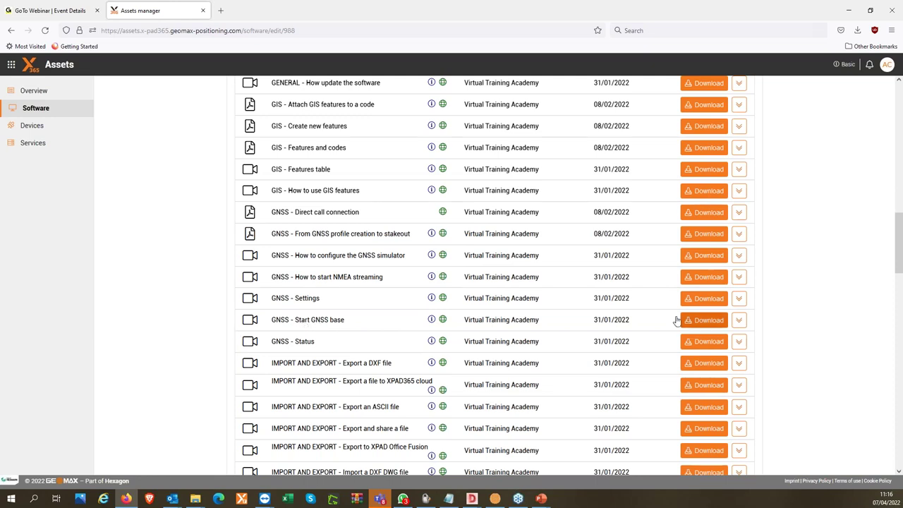
click(738, 321)
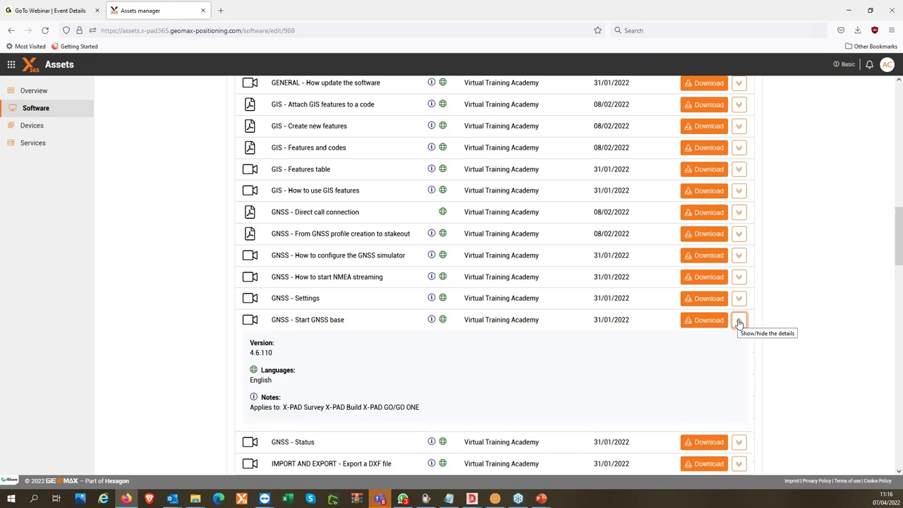
click(505, 329)
double_click(505, 328)
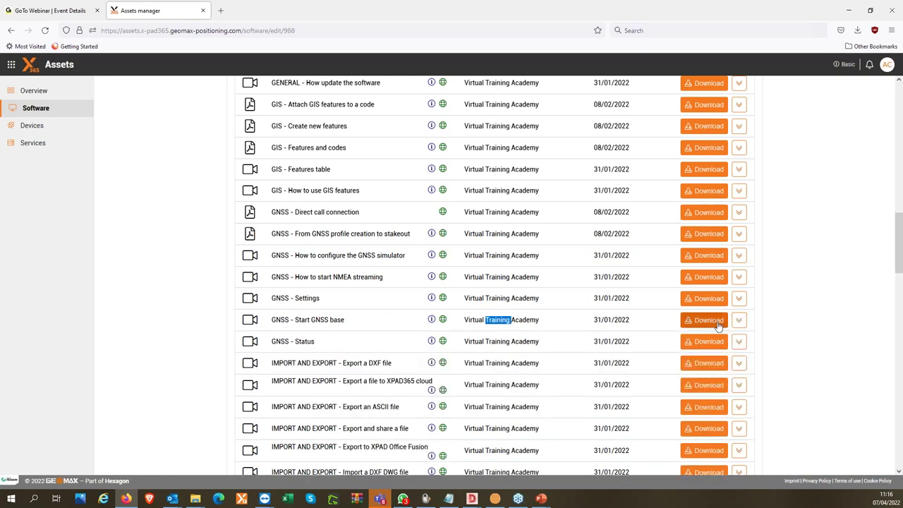
click(721, 328)
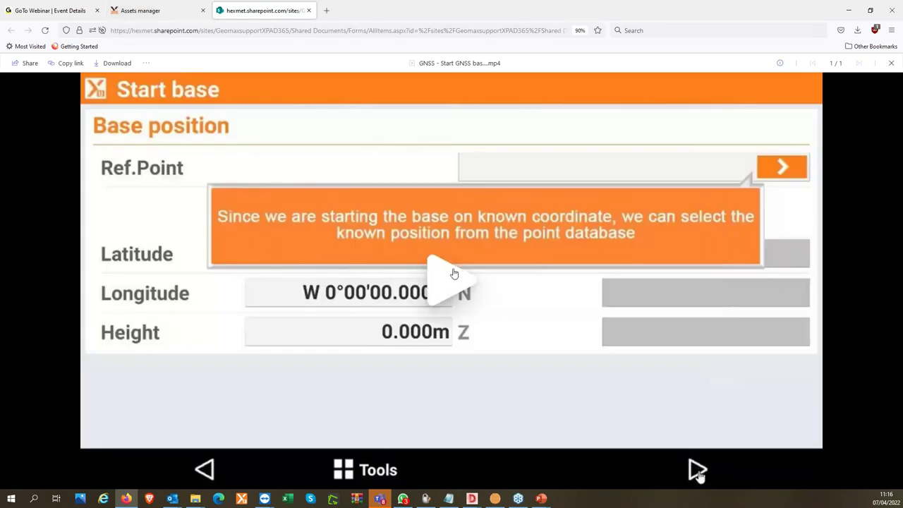
click(454, 274)
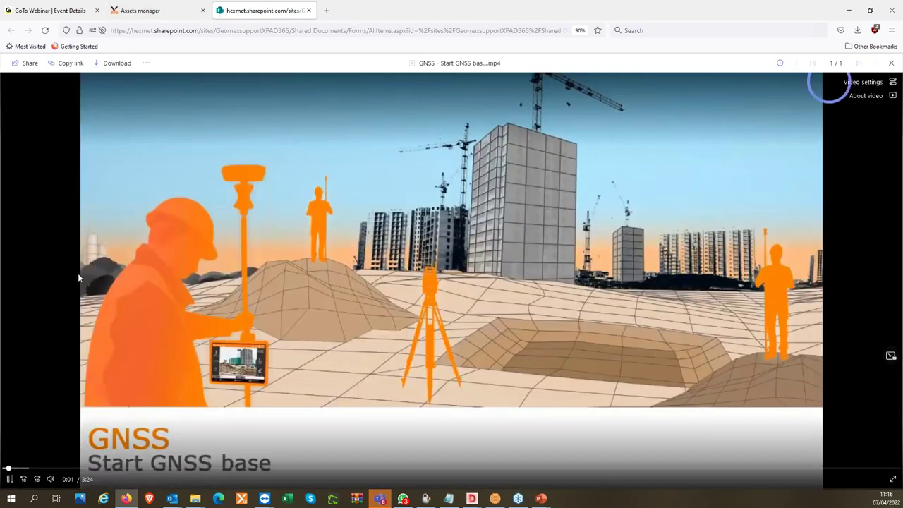
click(44, 468)
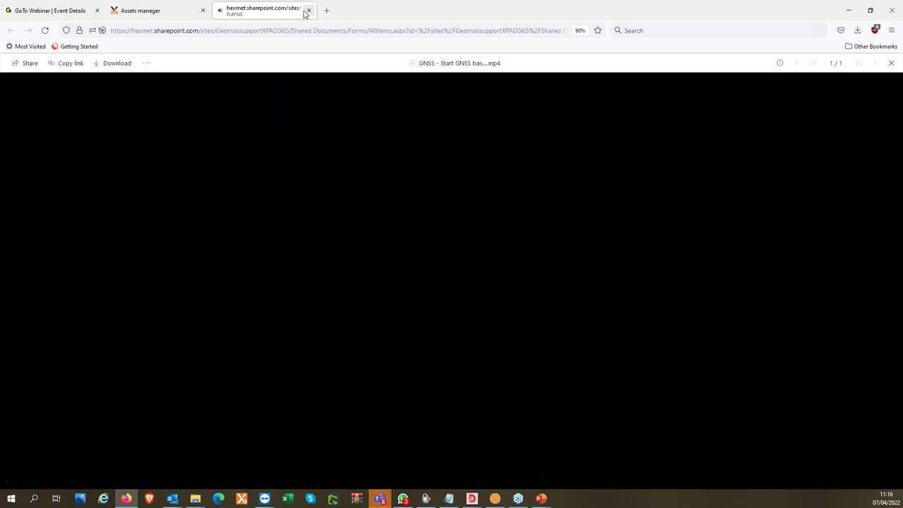
click(309, 9)
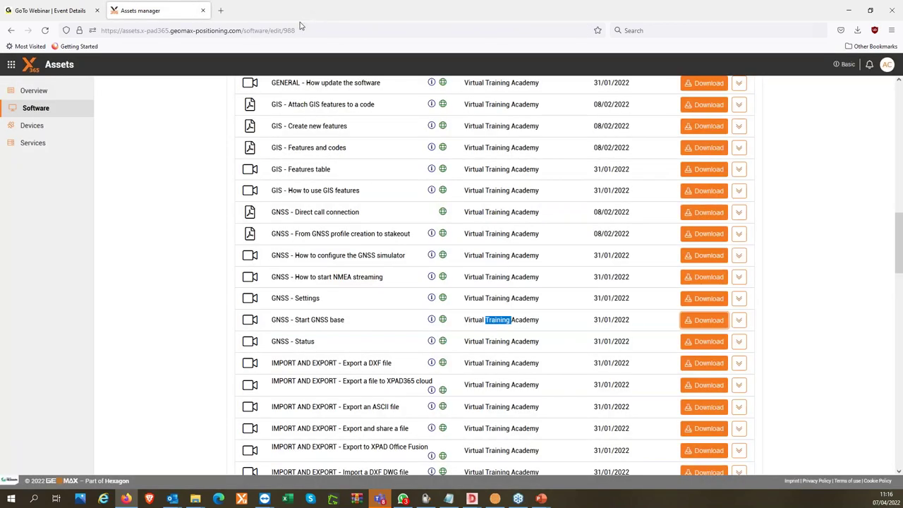
- Scroll through all 106 software resources, then return to the PowerPoint 'Registered asset' slide
drag(900, 239, 899, 445)
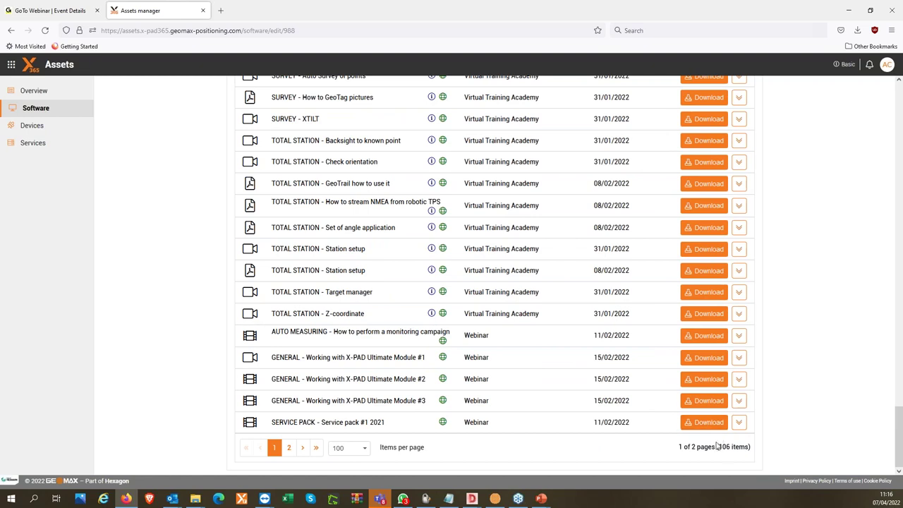
drag(899, 422, 899, 211)
scroll(313, 331, down, 4)
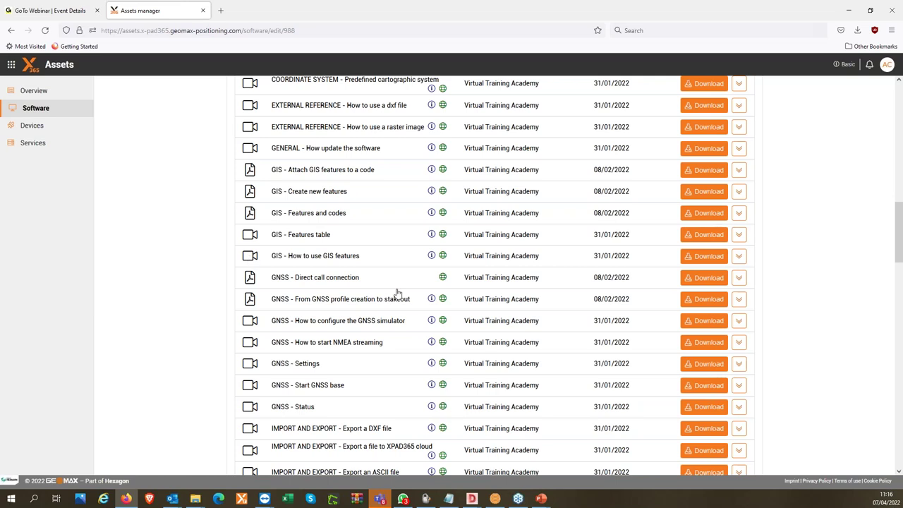
drag(901, 233, 894, 93)
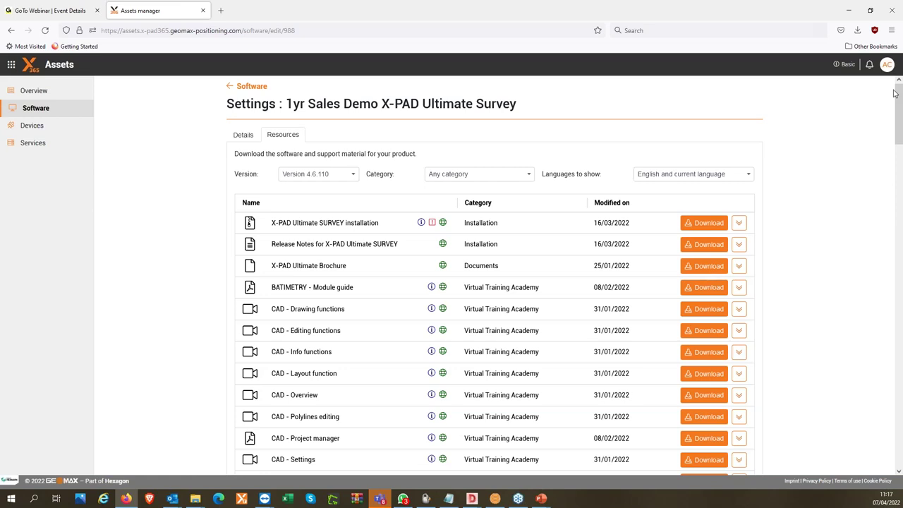
scroll(894, 94, down, 15)
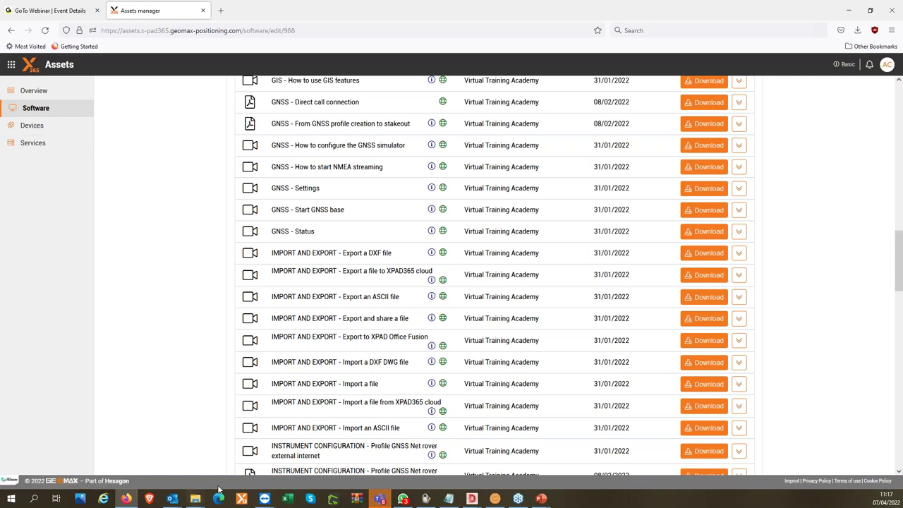
mouse_move(548, 498)
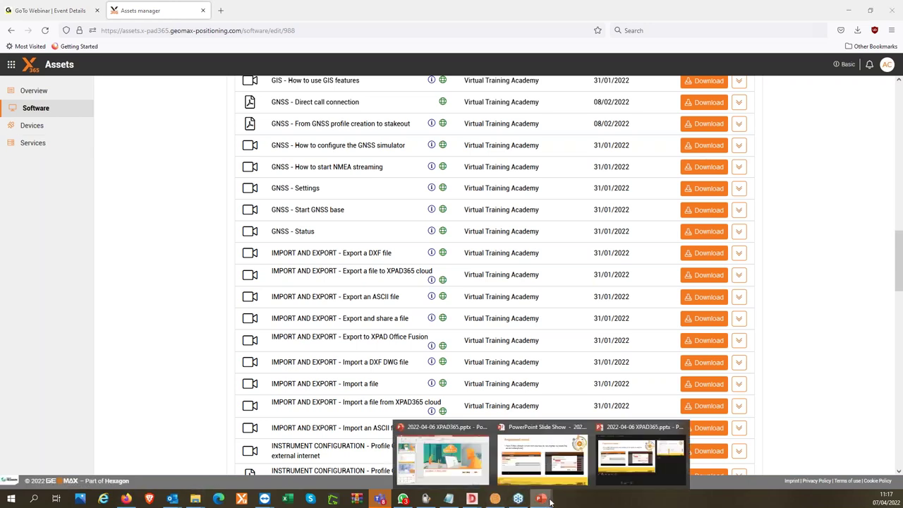
click(540, 467)
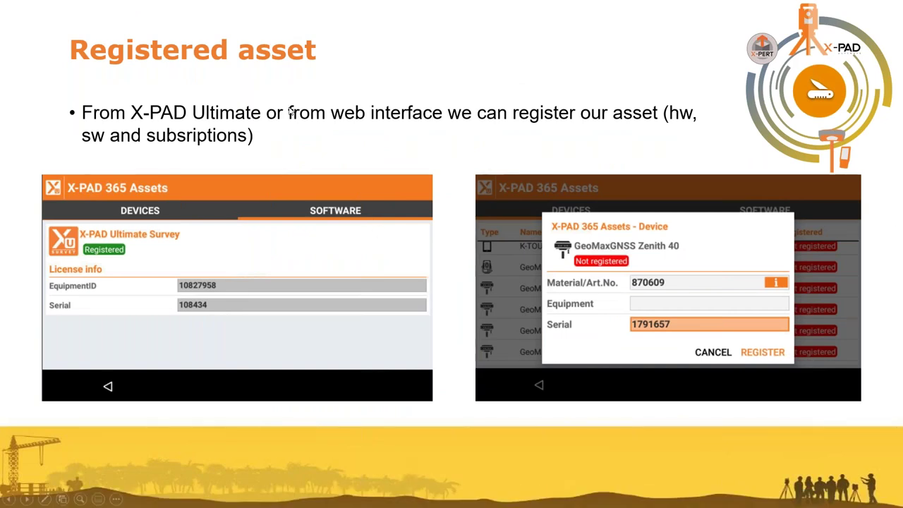
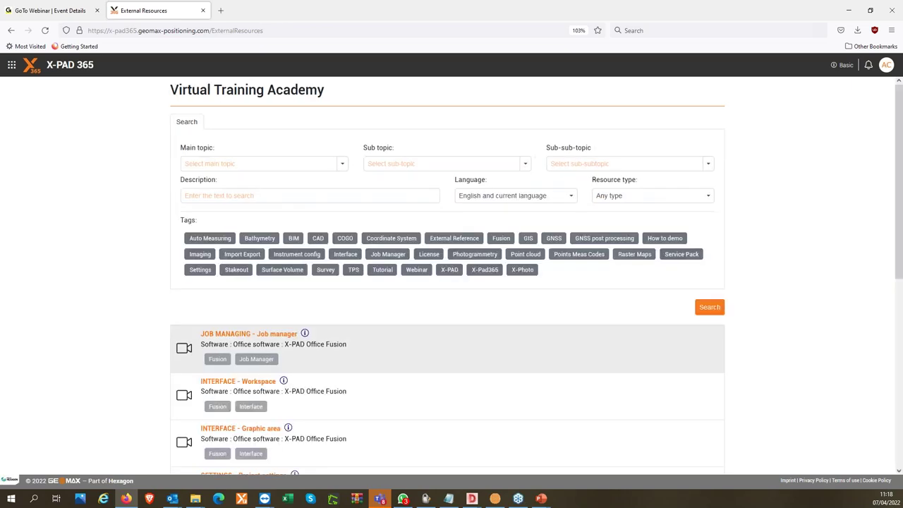
- Filter the training resources by the Surface Volume tag and run the search
drag(899, 144, 901, 363)
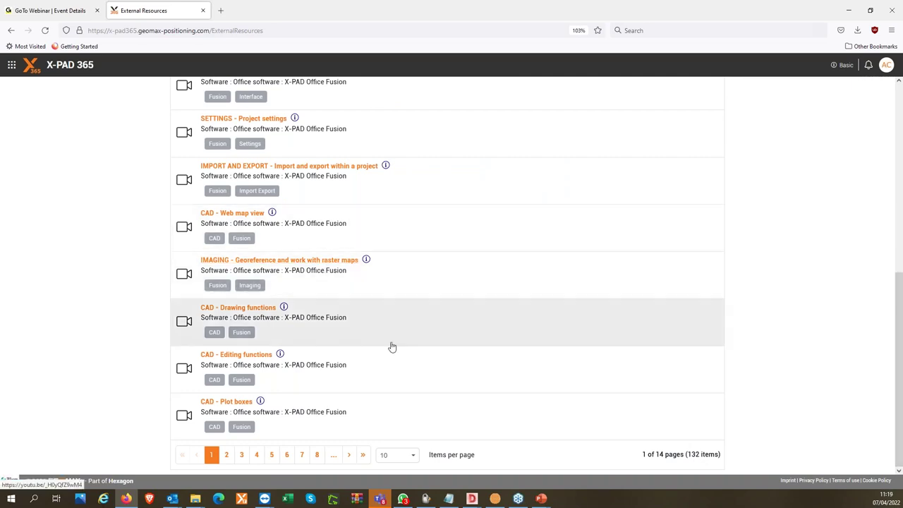
scroll(412, 356, up, 5)
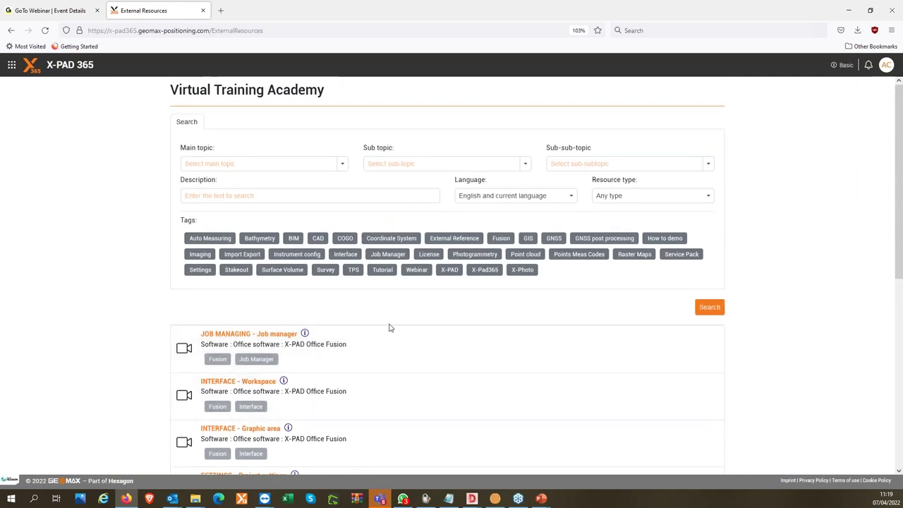
click(287, 270)
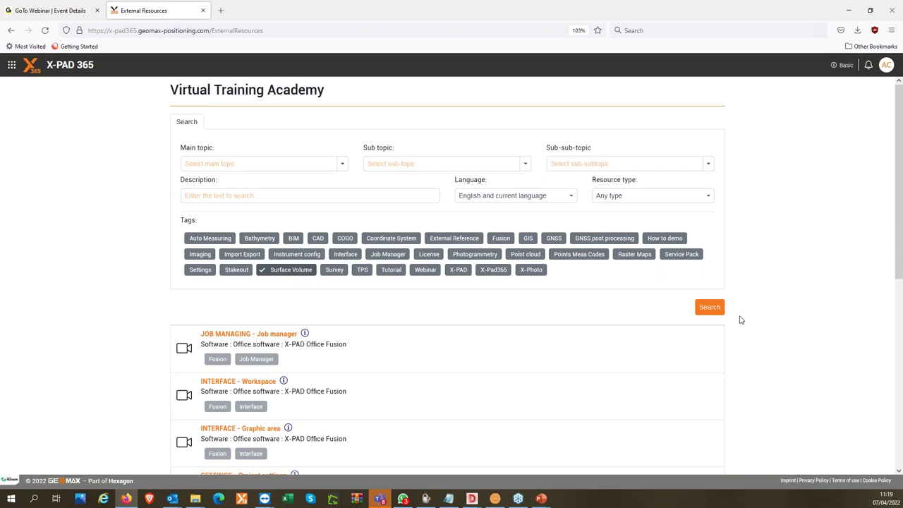
click(711, 310)
- Open the 'SURFACE AND VOLUME - Surface stakeout' video from the results
scroll(335, 369, down, 3)
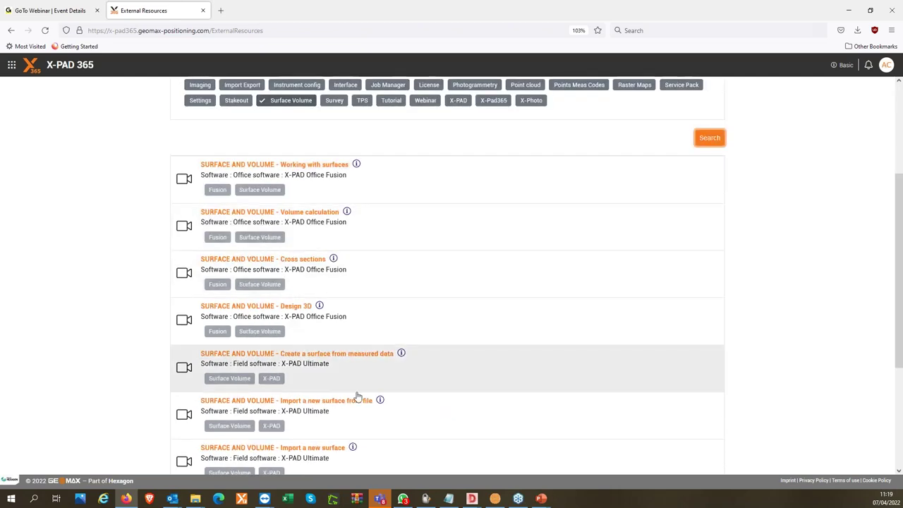
scroll(331, 273, down, 1)
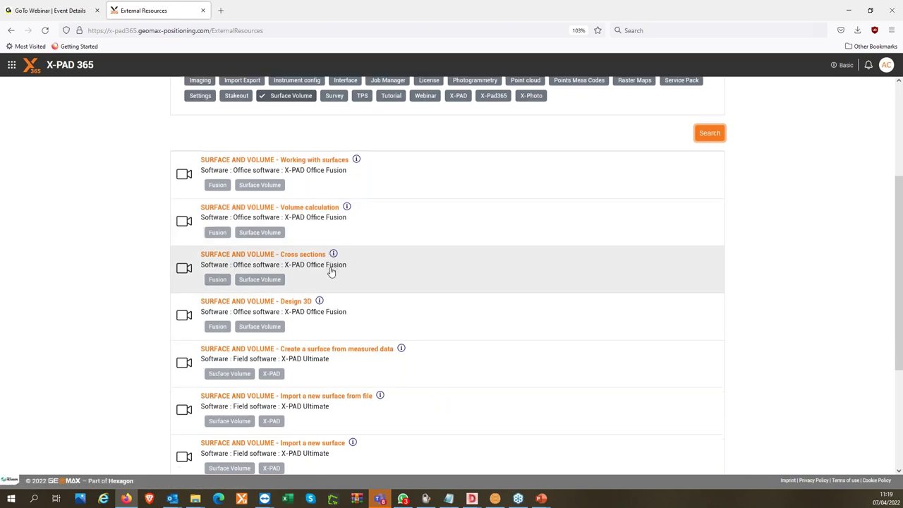
scroll(331, 272, down, 3)
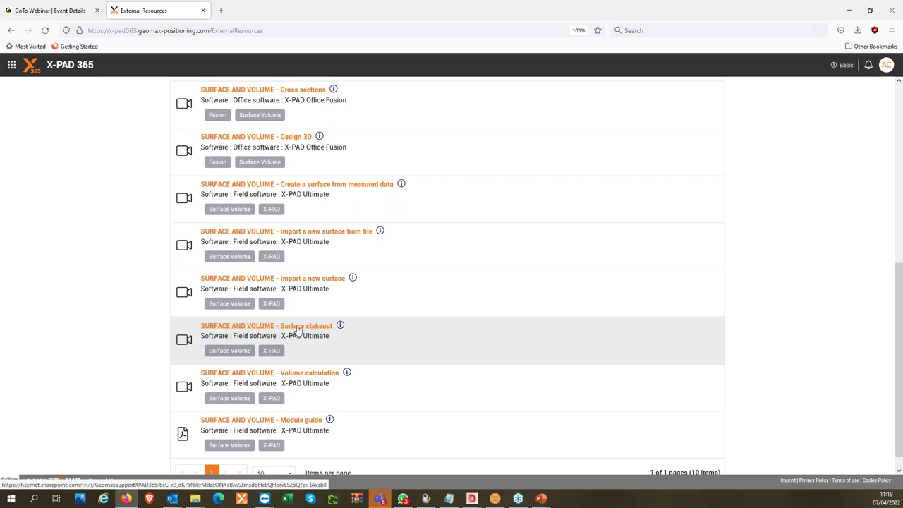
click(298, 329)
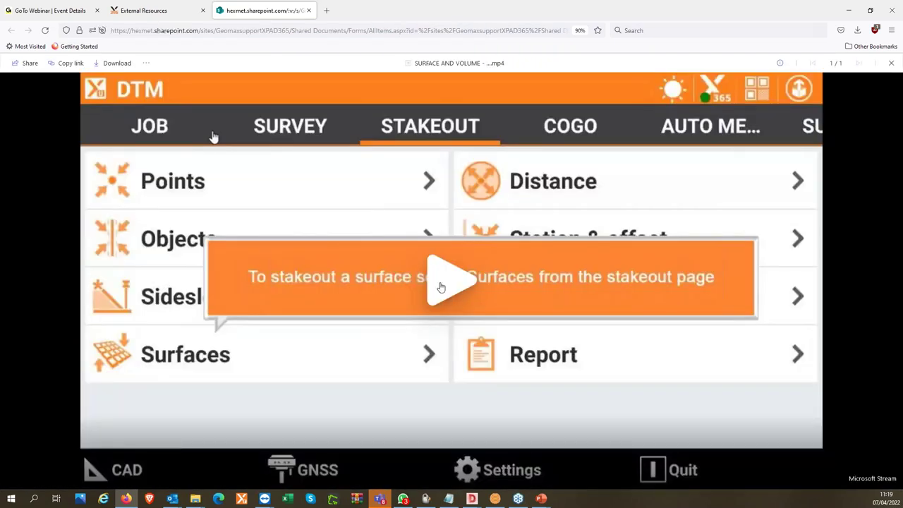
- Play the Surface stakeout video, jump to 0:07 and 0:17, then close its tab
click(431, 290)
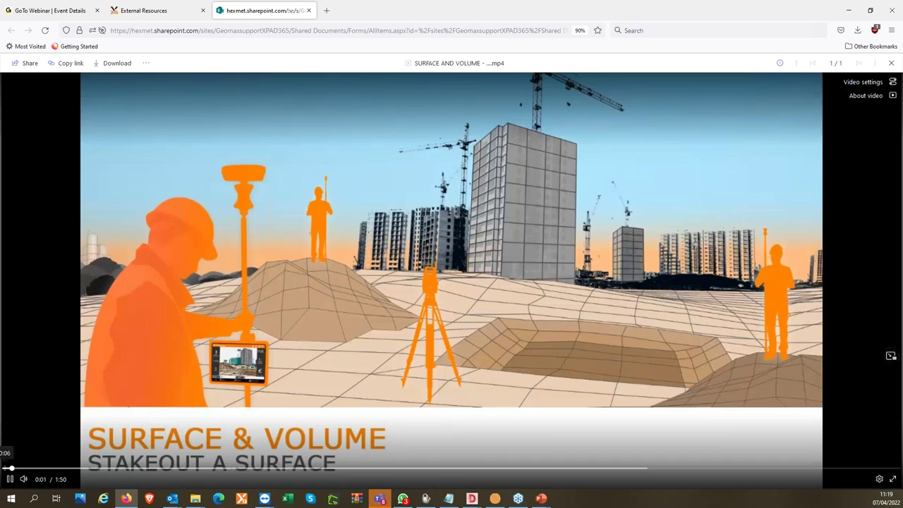
click(63, 468)
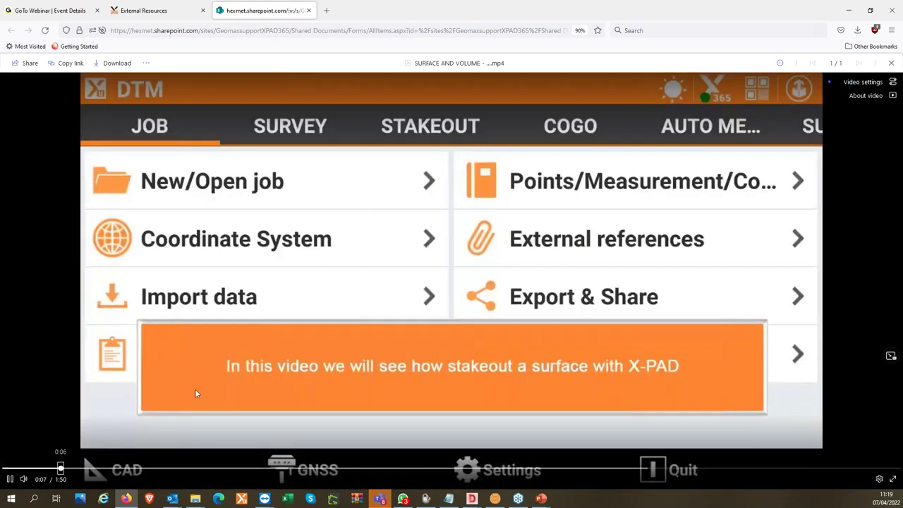
click(142, 468)
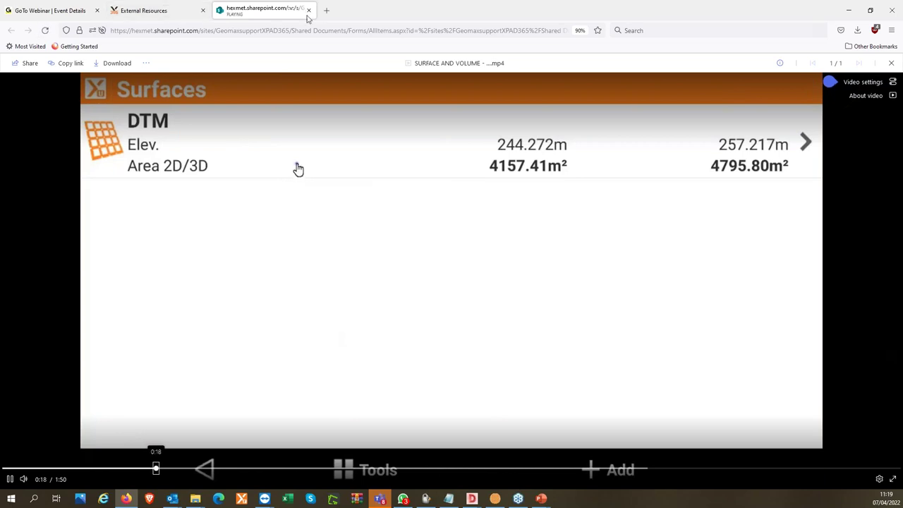
click(309, 10)
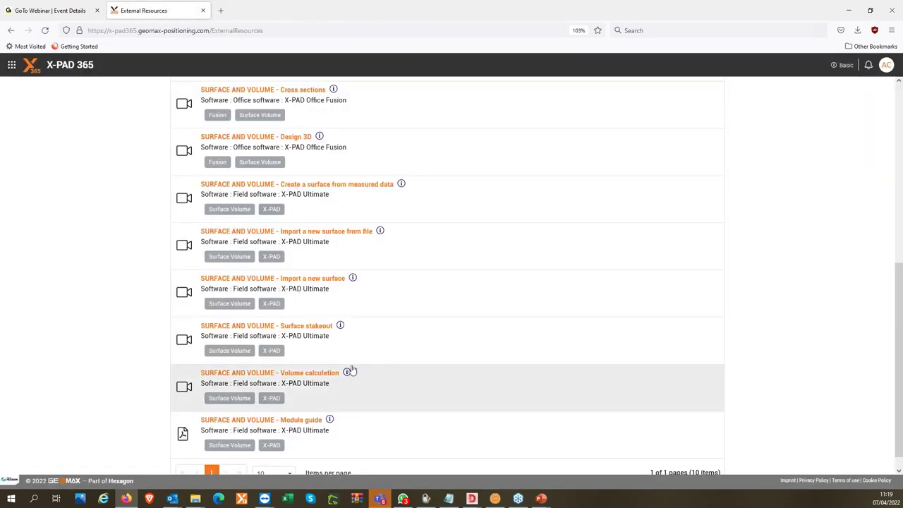
- Replace the Surface Volume filter with the Webinar tag and search again
scroll(413, 360, up, 5)
click(296, 270)
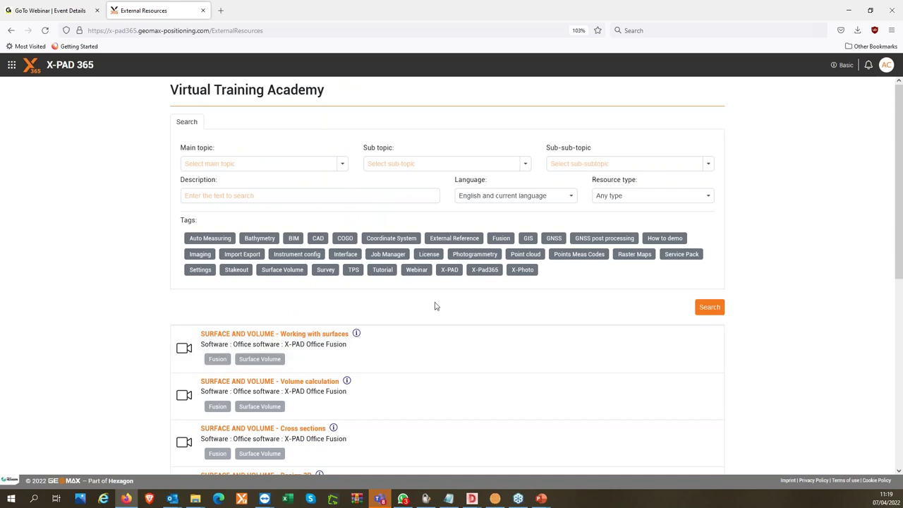
click(421, 274)
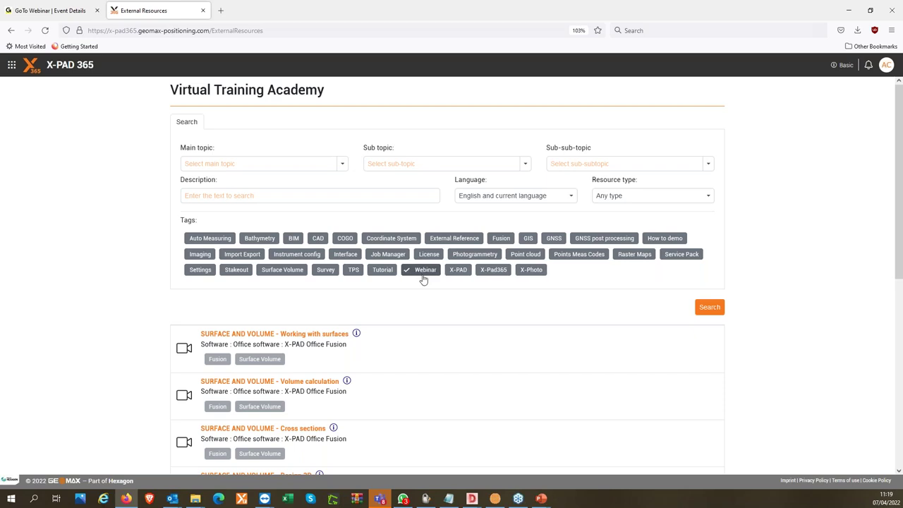
click(708, 307)
- Switch to the Zenius800 TeamViewer remote session from the taskbar
scroll(749, 338, up, 1)
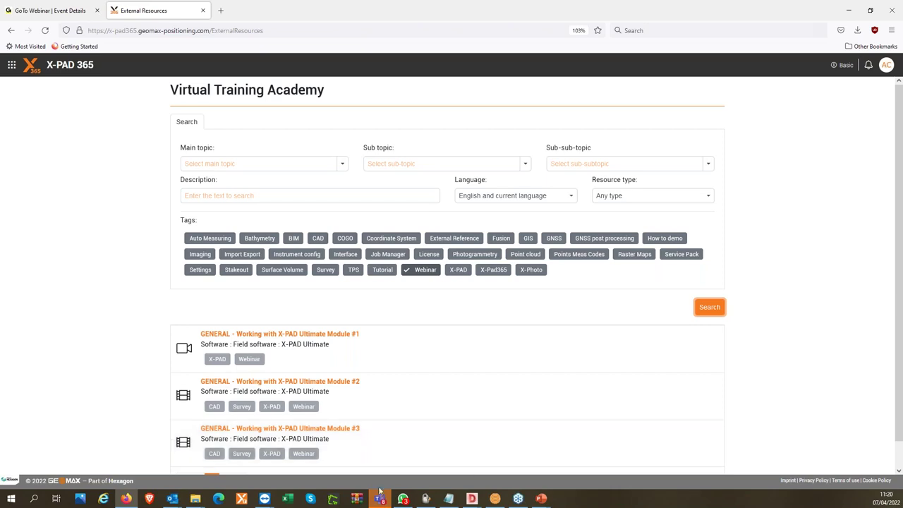
mouse_move(264, 498)
click(308, 453)
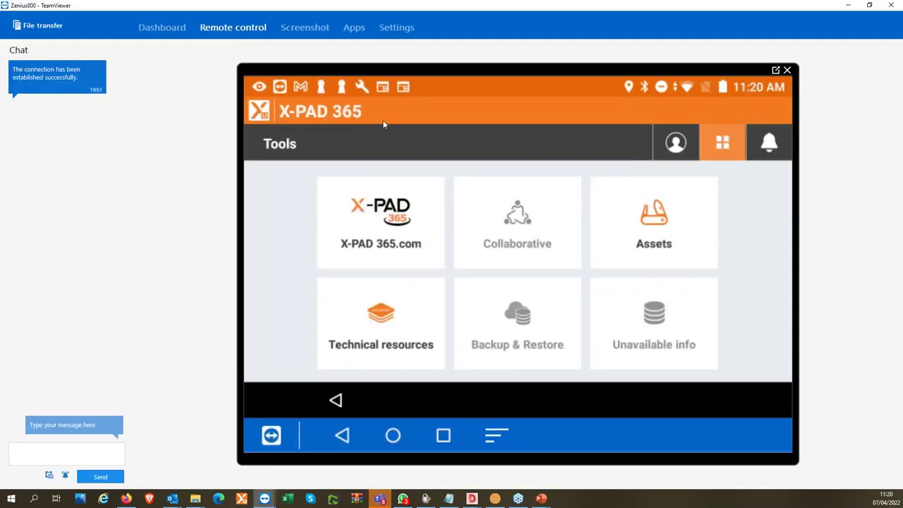
- On the controller, open Technical resources and start 'GIS - How to use GIS features'
click(365, 317)
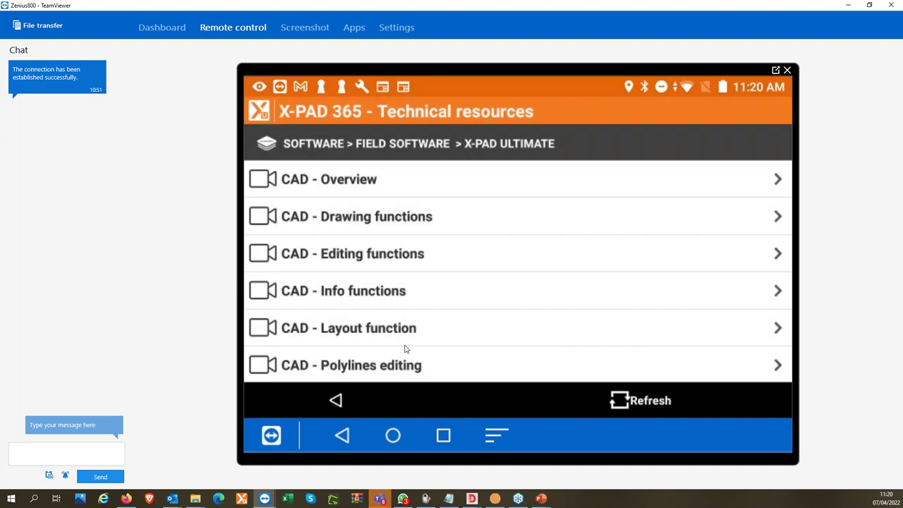
drag(405, 349, 415, 252)
drag(459, 329, 483, 152)
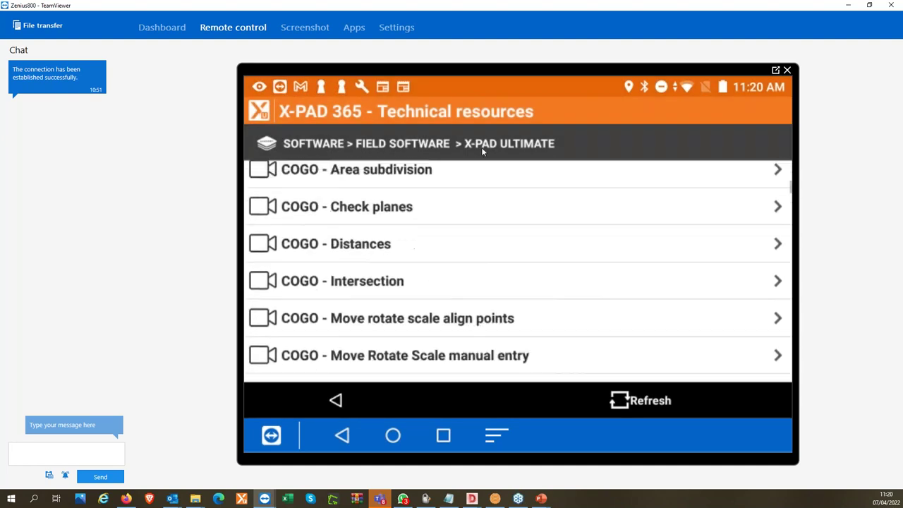
drag(488, 278, 489, 170)
scroll(501, 200, down, 4)
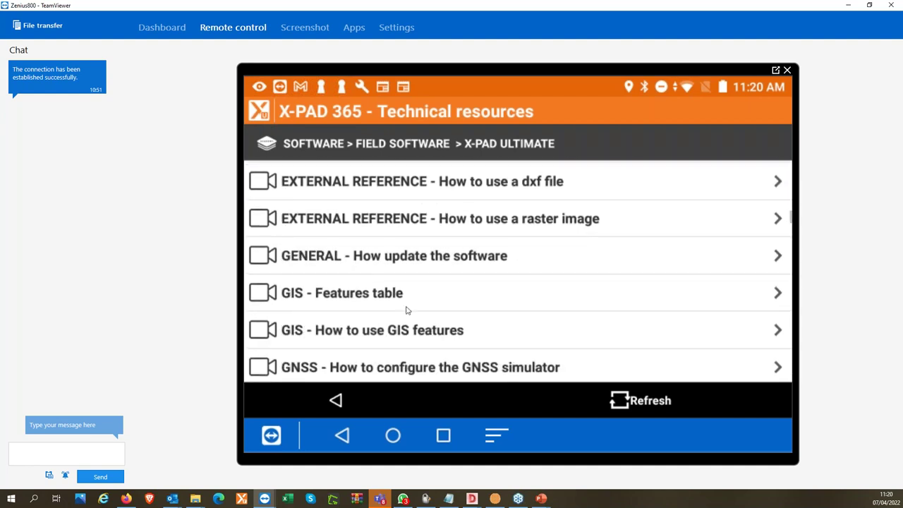
click(407, 338)
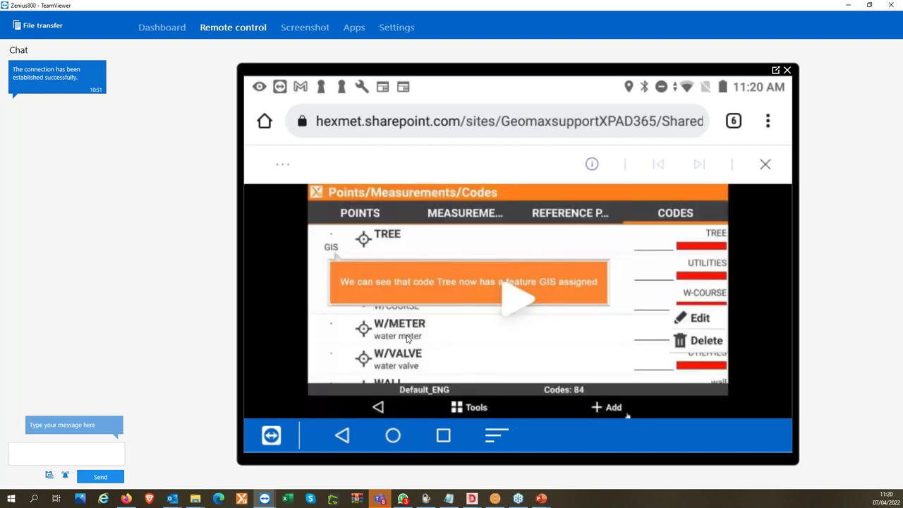
- Play the GIS tutorial, skip to 0:25, pause around 0:48, then minimize TeamViewer
click(517, 315)
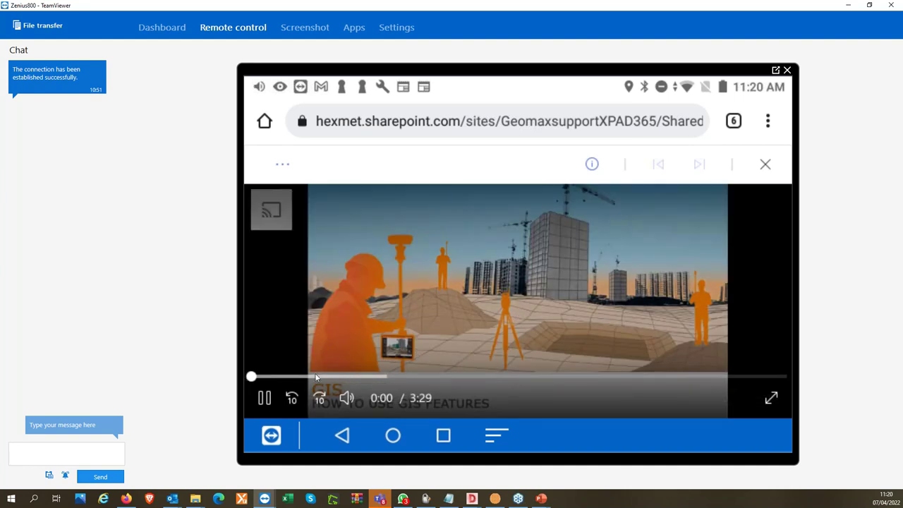
click(315, 376)
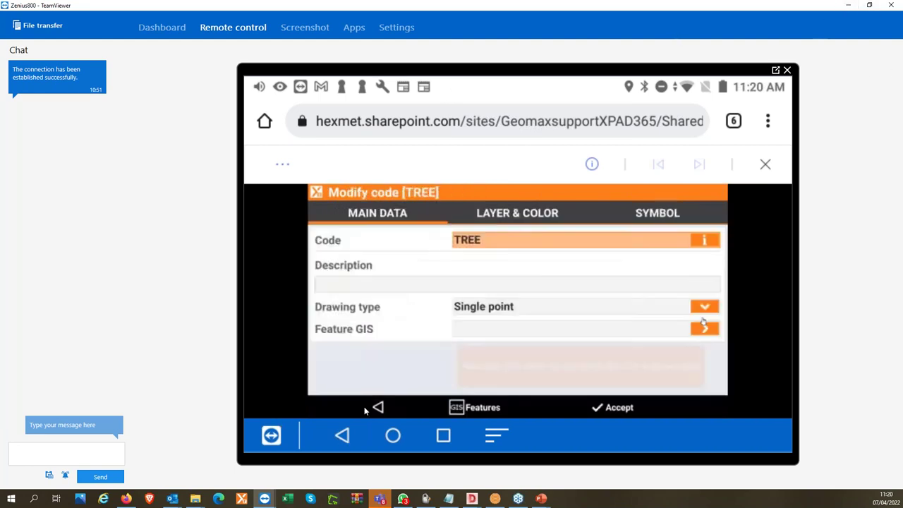
click(553, 349)
click(553, 349)
click(849, 6)
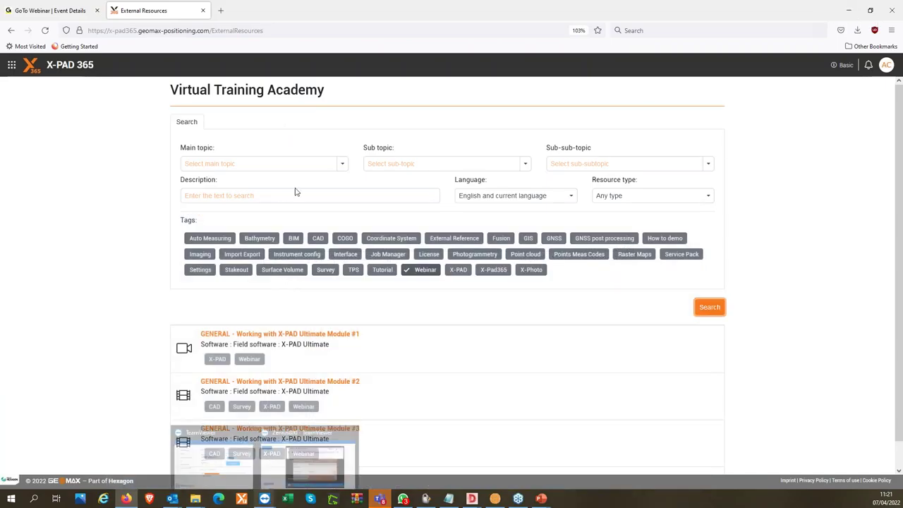
- Go to the X-PAD 365 Dashboard via the apps grid and scroll through it
click(12, 64)
click(84, 67)
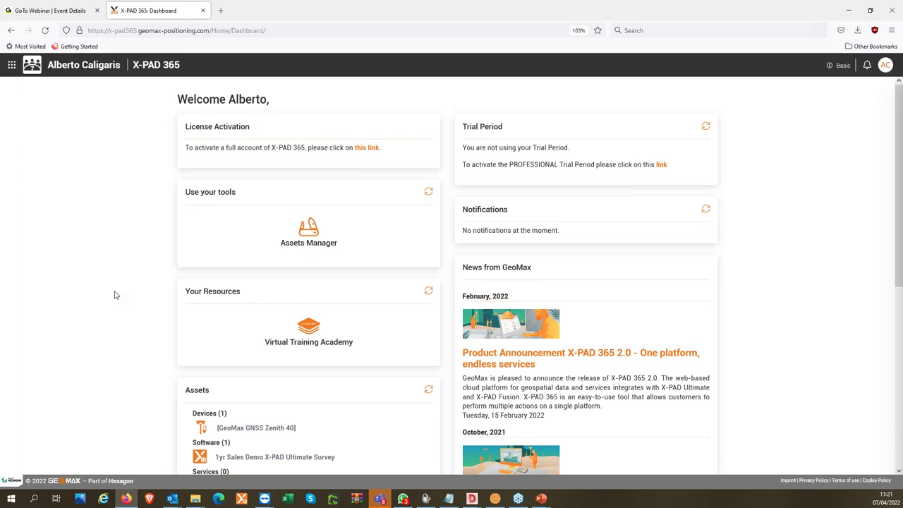
scroll(708, 325, down, 3)
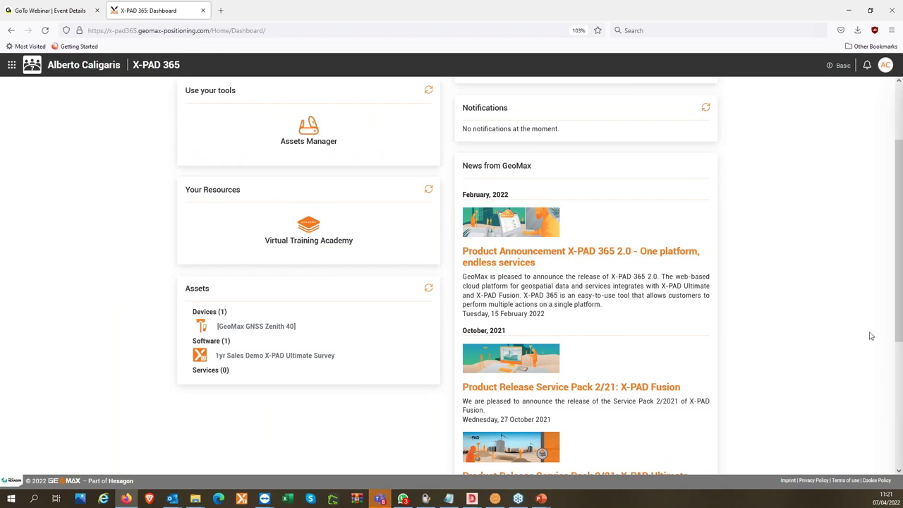
scroll(872, 333, up, 3)
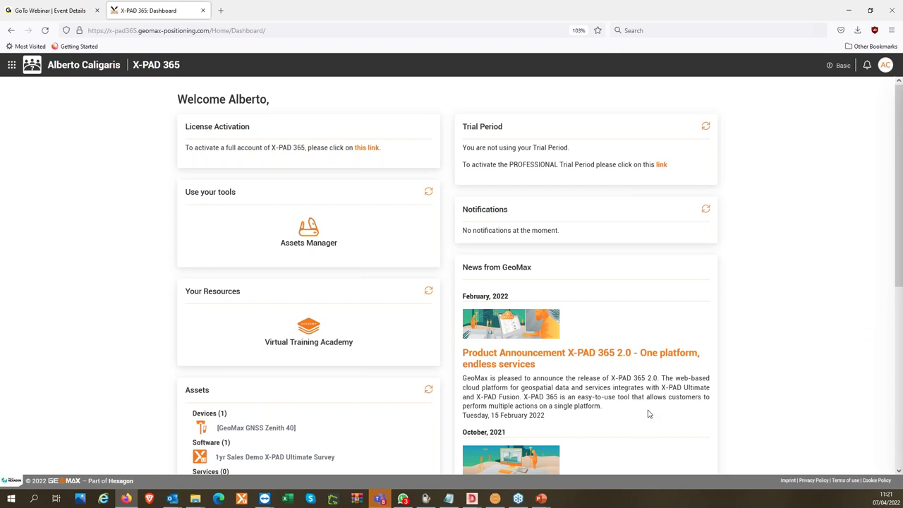
- Return to the PowerPoint slide show and advance to the Virtual training academy slide
mouse_move(541, 498)
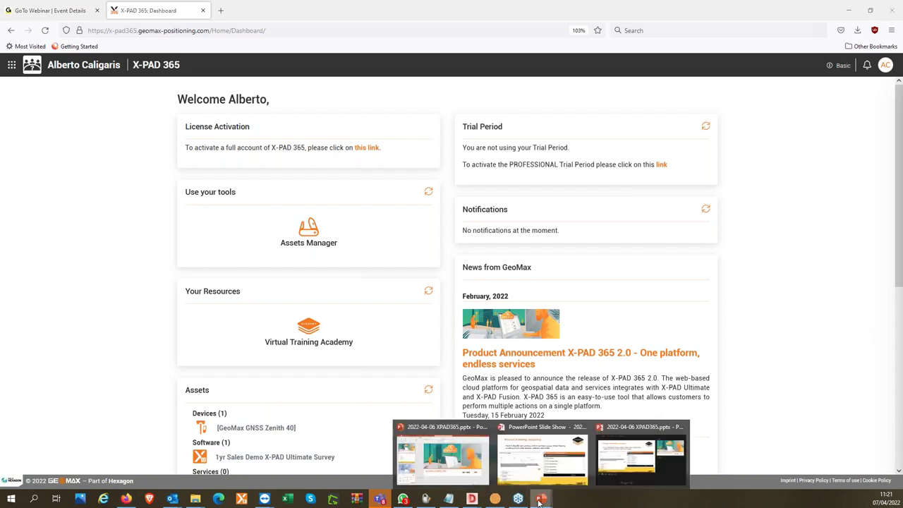
click(547, 455)
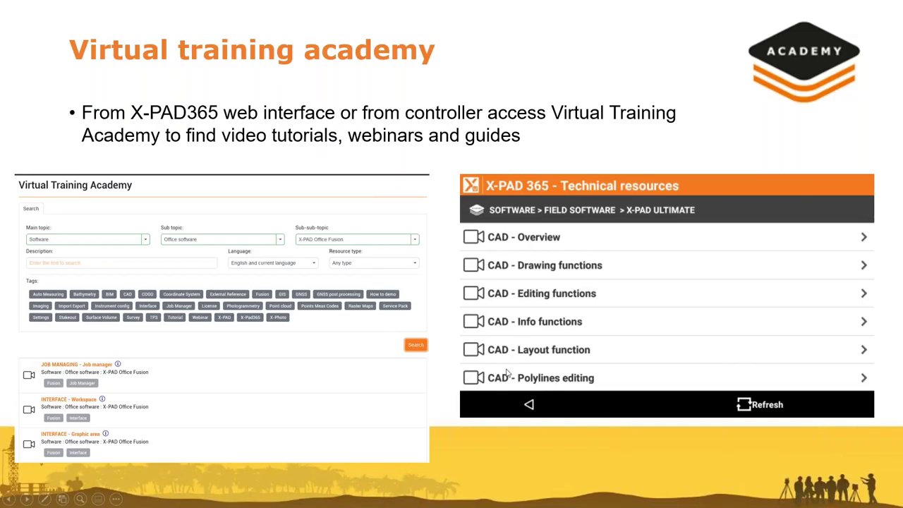
click(671, 347)
scroll(670, 345, down, 3)
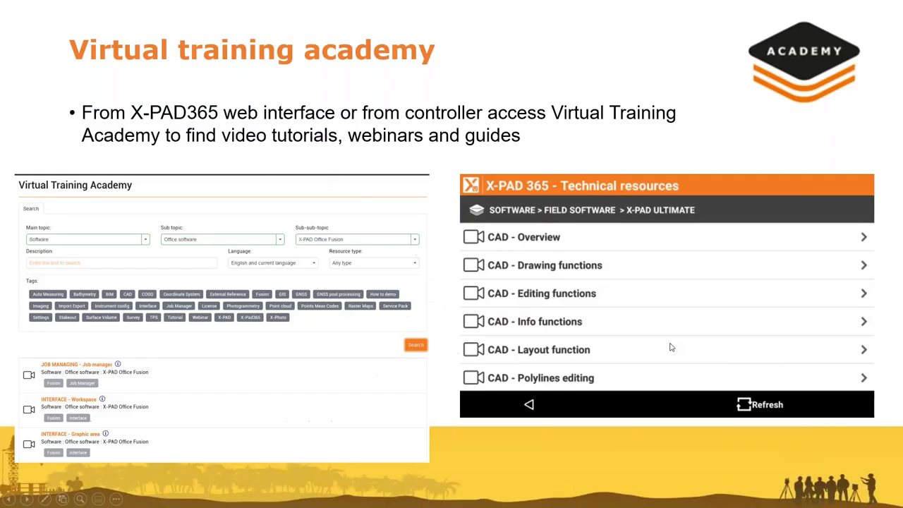
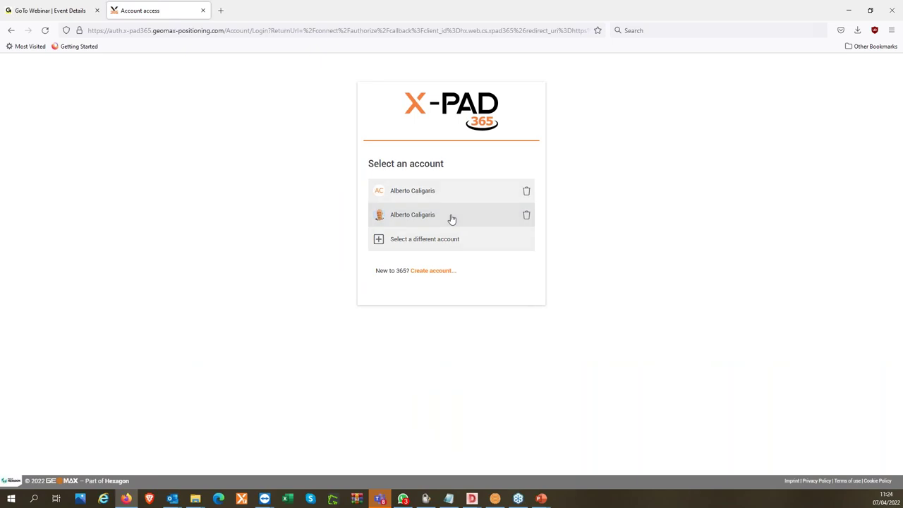
- Sign in to X-PAD 365 with the saved account password and scroll through the dashboard
click(478, 209)
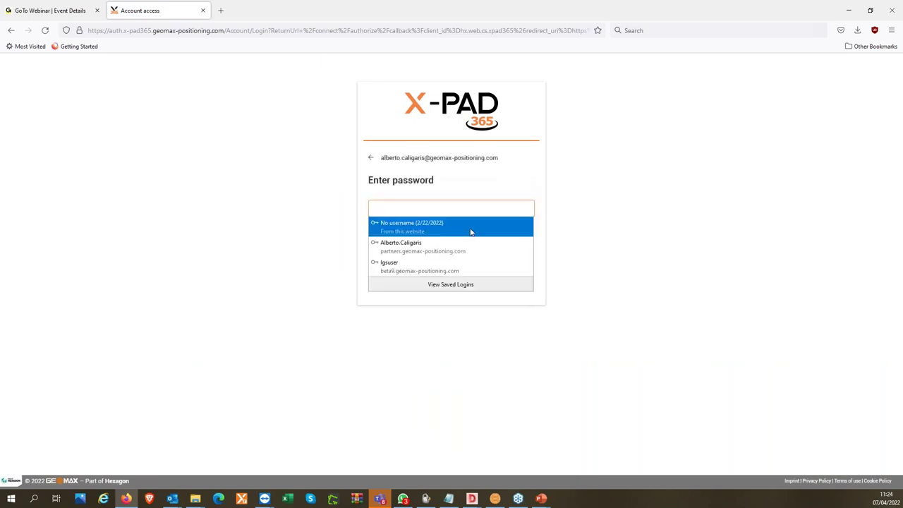
click(472, 229)
click(508, 246)
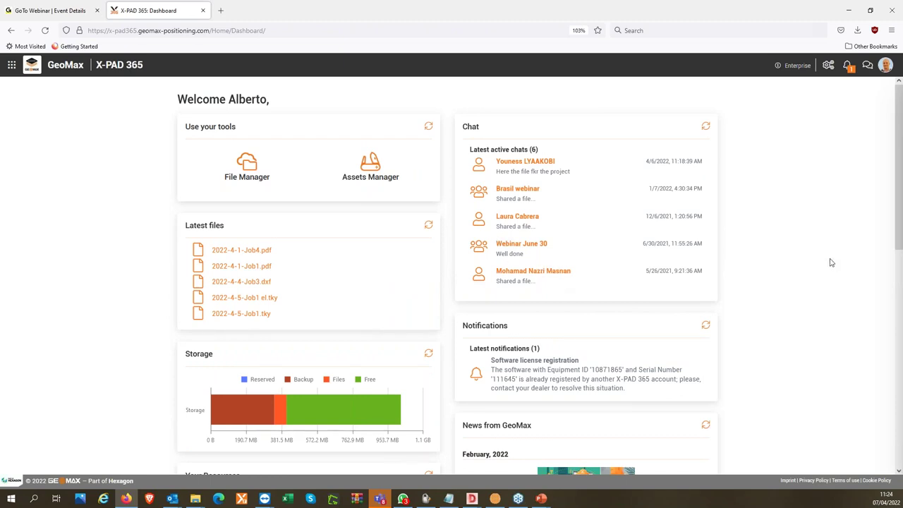
scroll(826, 258, down, 3)
mouse_move(276, 316)
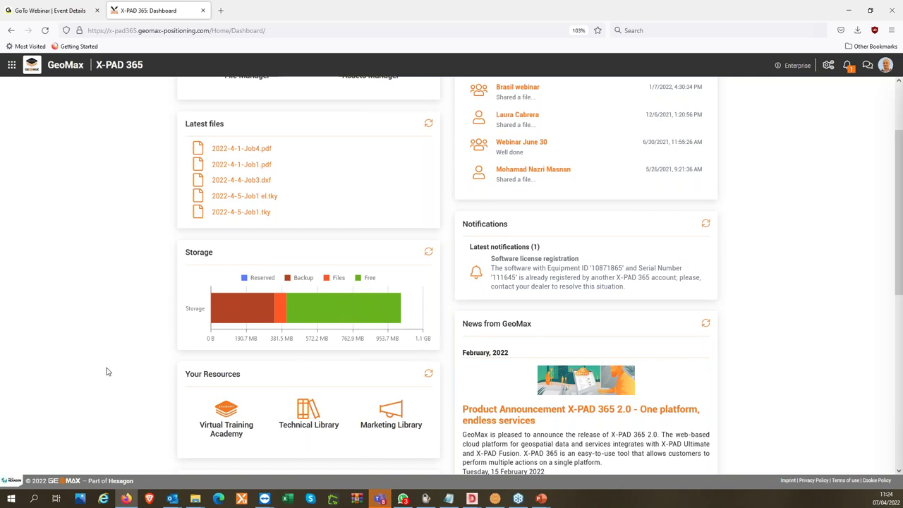
scroll(108, 371, up, 3)
- Open the Storage file manager and scroll through its folders and job files
click(248, 166)
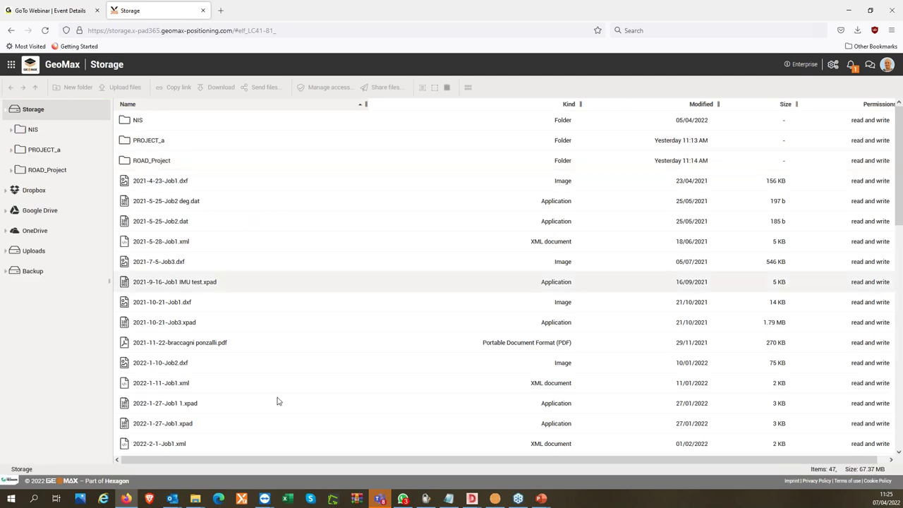
drag(902, 200, 902, 421)
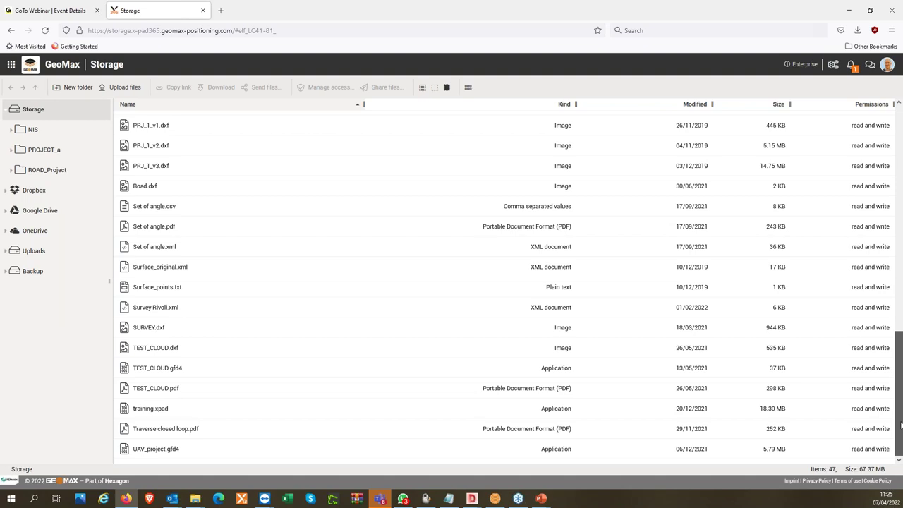
drag(902, 411, 883, 164)
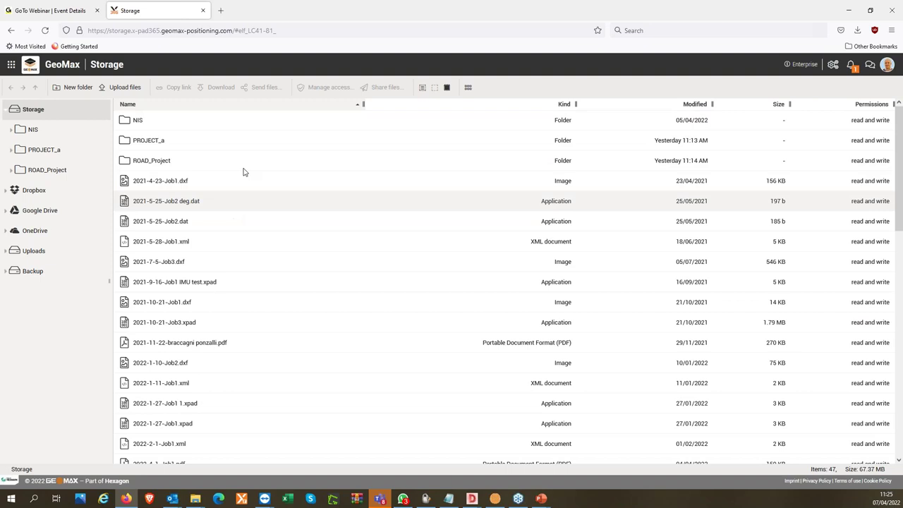
- Select 2021-4-23-Job1.dxf and ROAD_Project, then show and dismiss the DXF file's actions menu
click(179, 184)
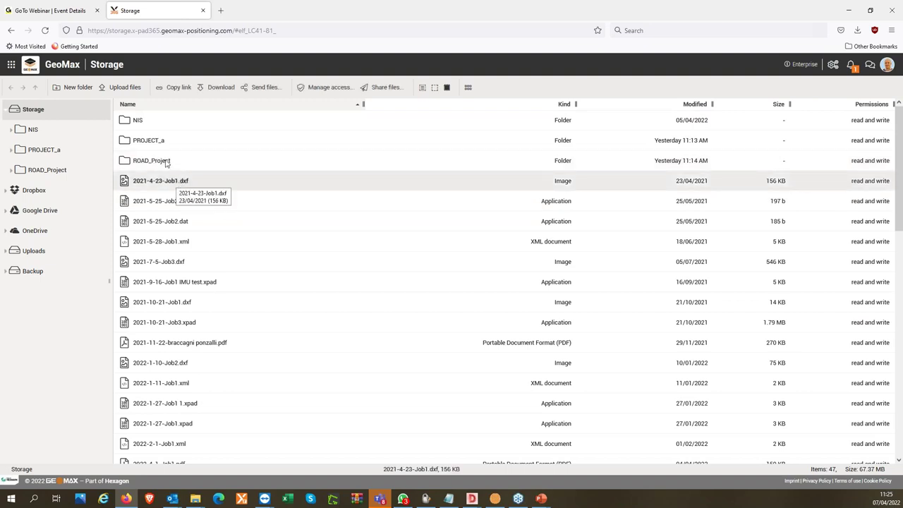
click(167, 161)
click(175, 182)
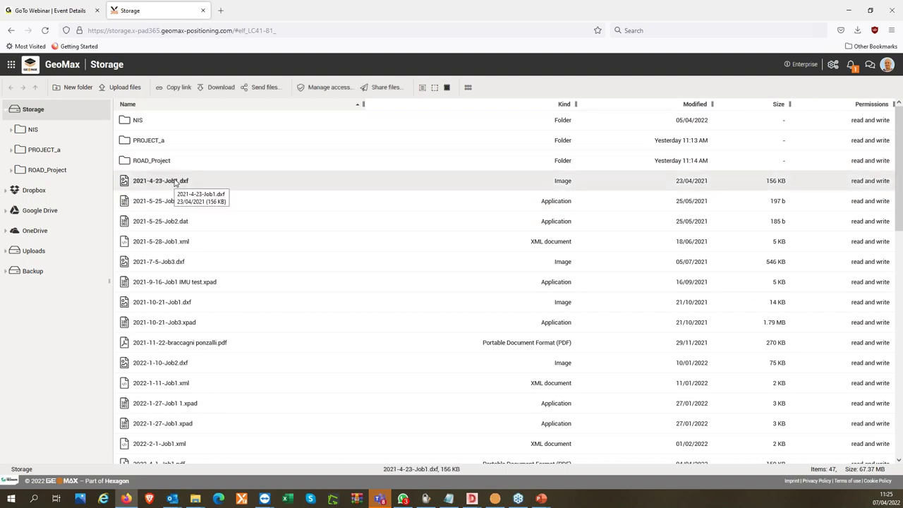
click(197, 162)
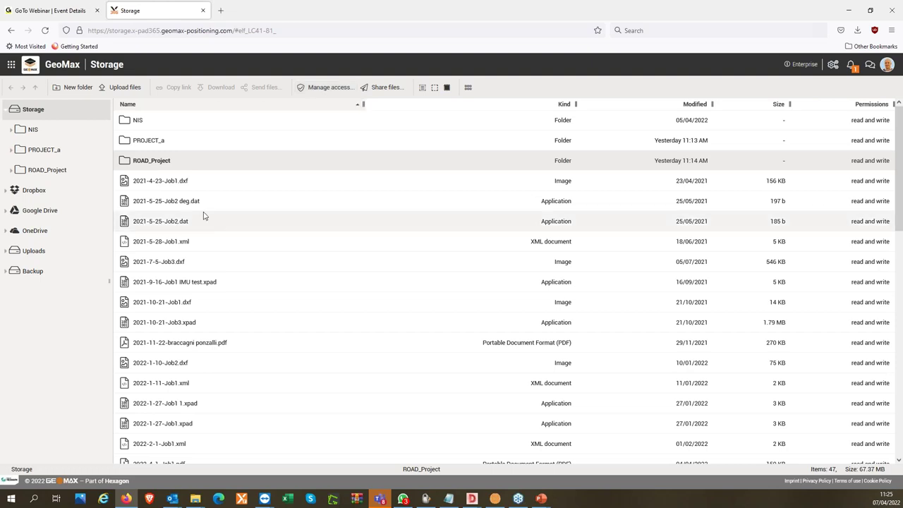
click(215, 181)
right_click(216, 182)
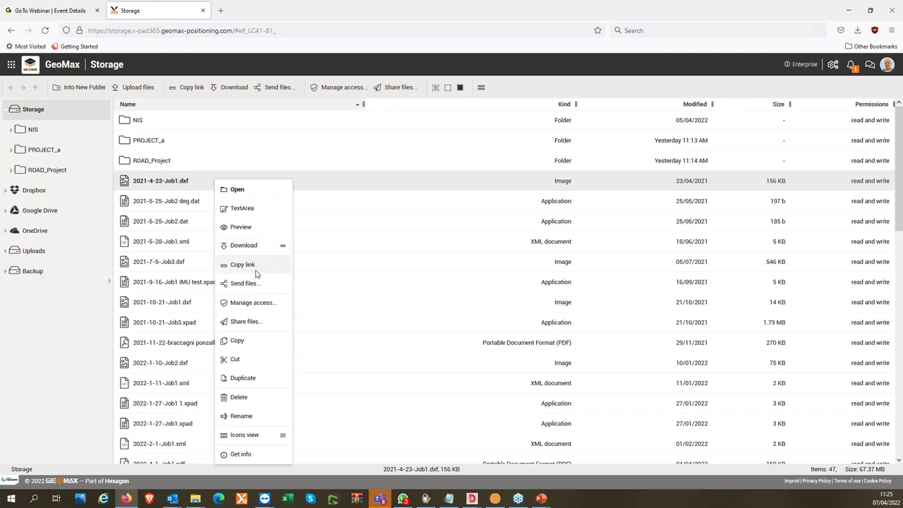
click(66, 344)
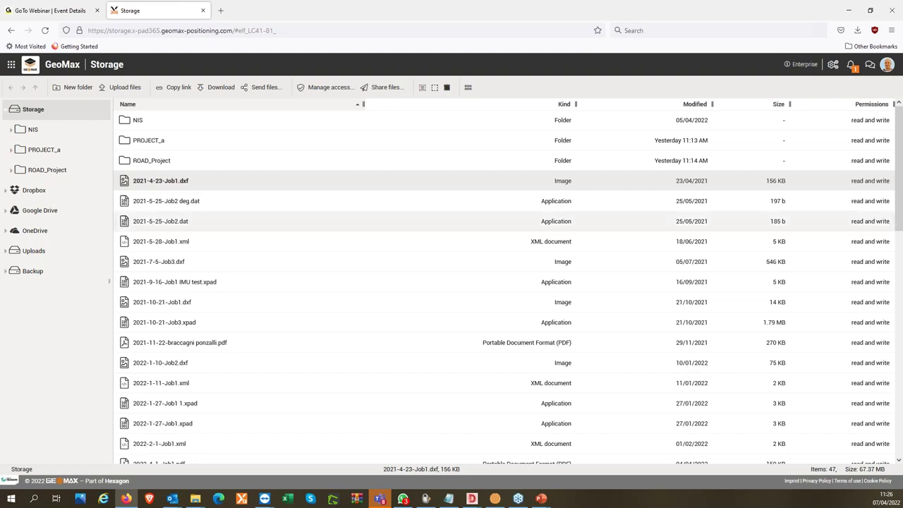
mouse_move(264, 499)
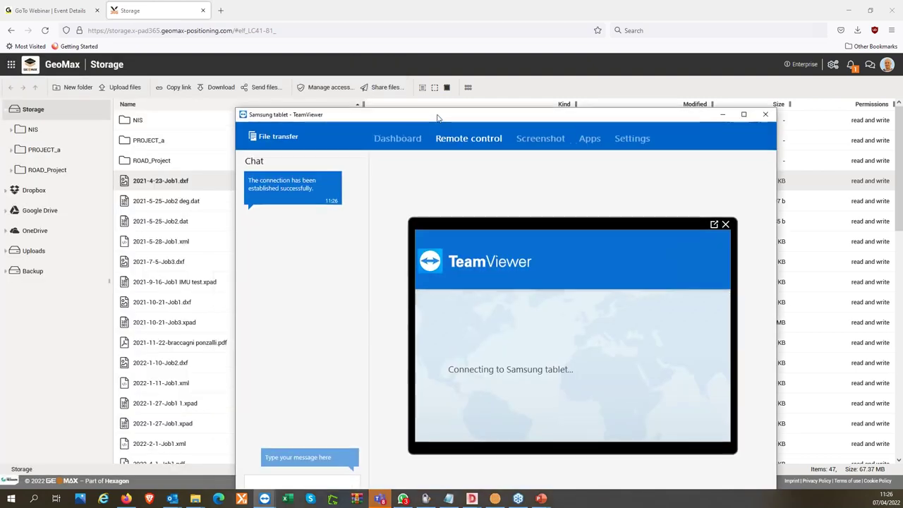
- Bring up the remote tablet view and check the X-365 account profile in X-PAD Ultimate
double_click(436, 114)
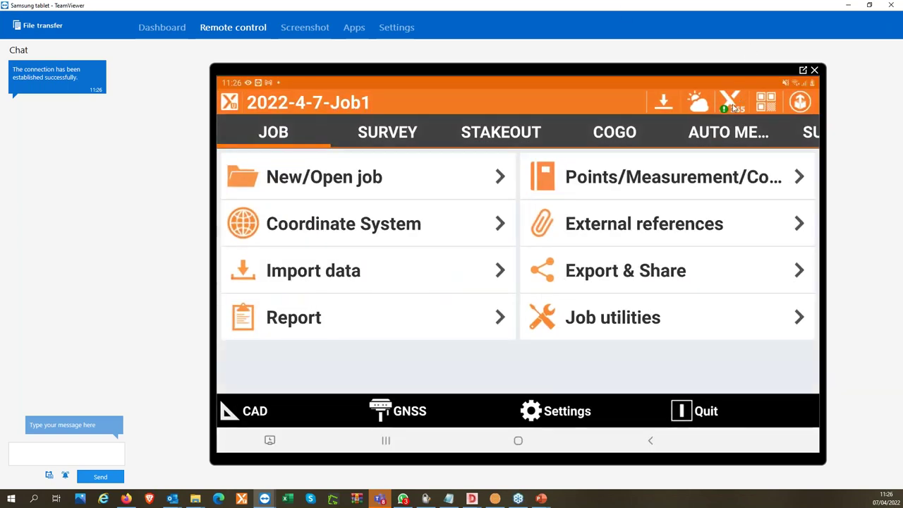
click(732, 106)
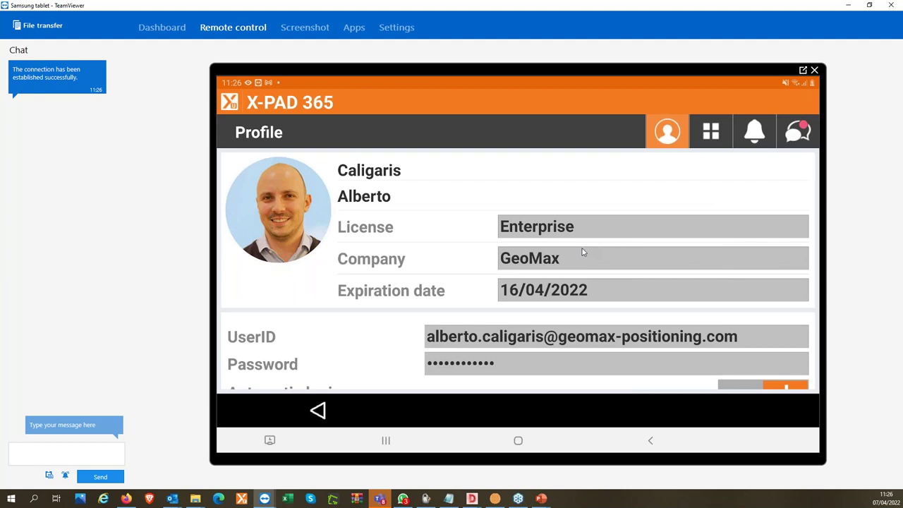
scroll(576, 254, down, 3)
scroll(585, 318, up, 3)
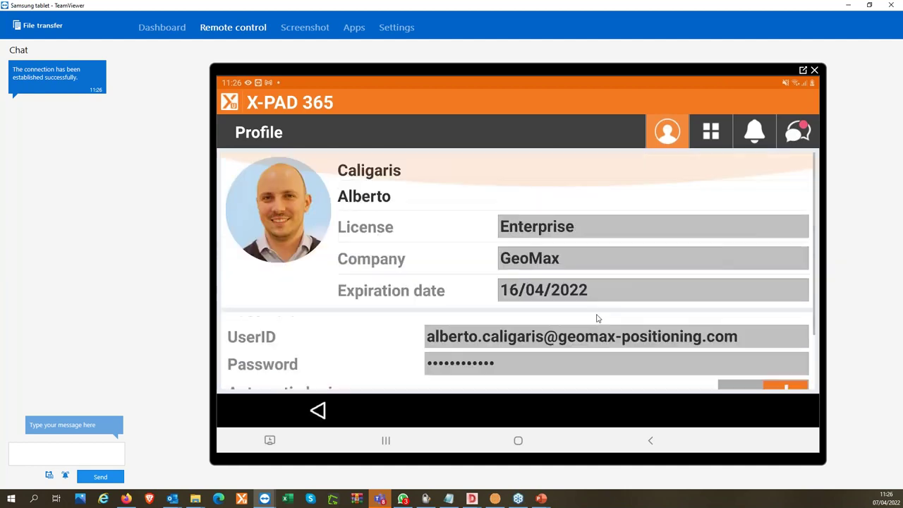
click(335, 412)
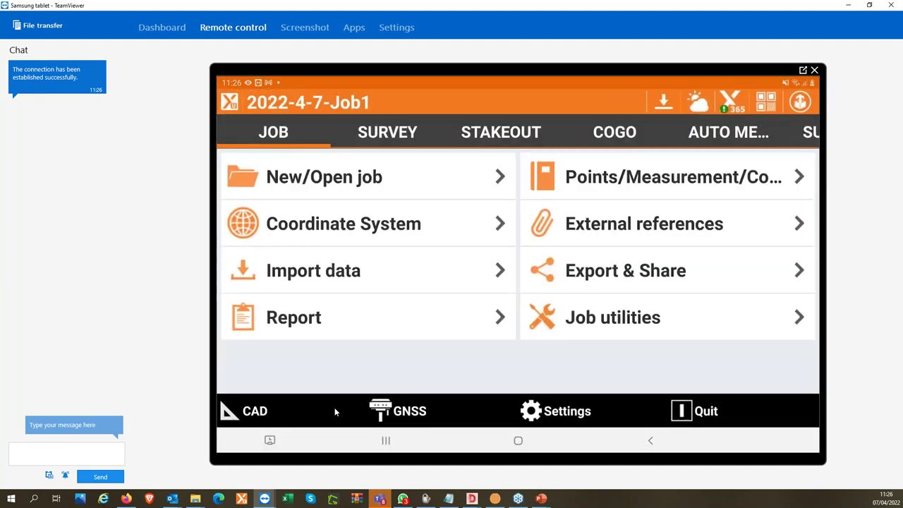
- Open job 2022-4-7-Job1 and go to its Export & Share options
click(337, 182)
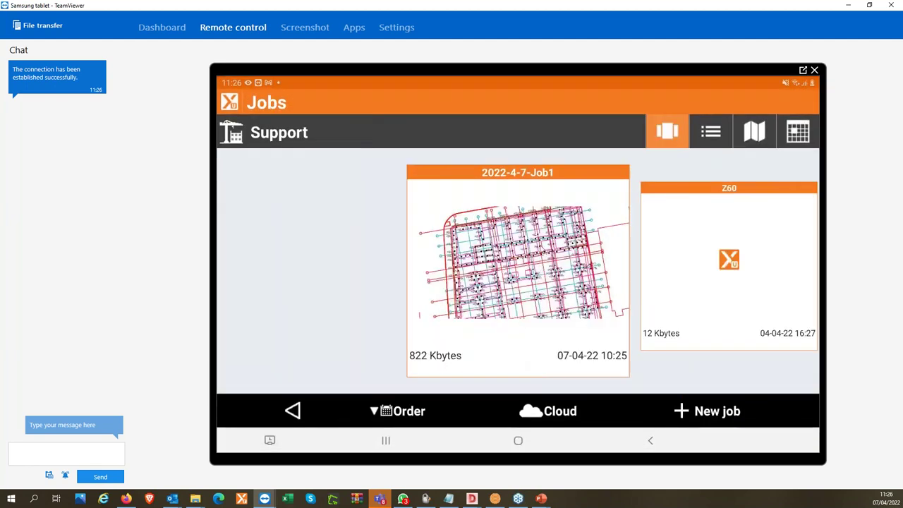
click(520, 237)
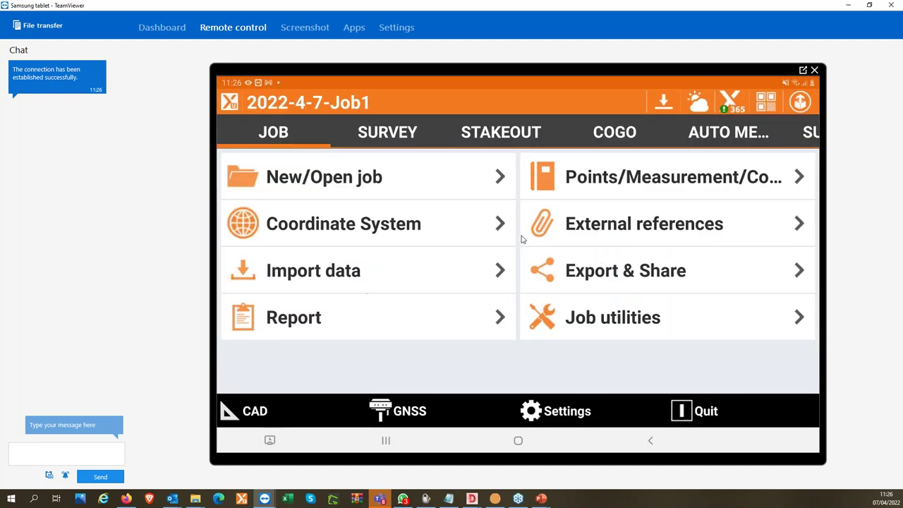
click(597, 280)
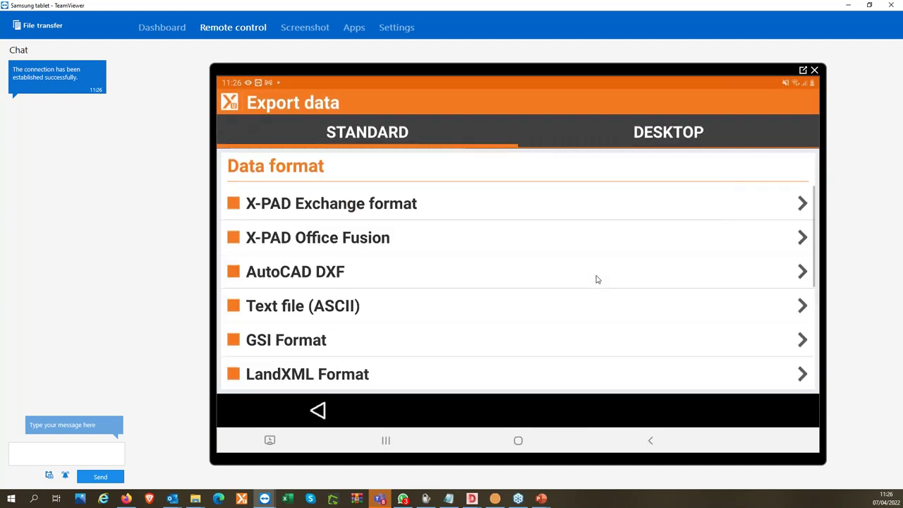
- Choose AutoCAD DXF as the export format and send it to X-PAD 365 storage
click(462, 271)
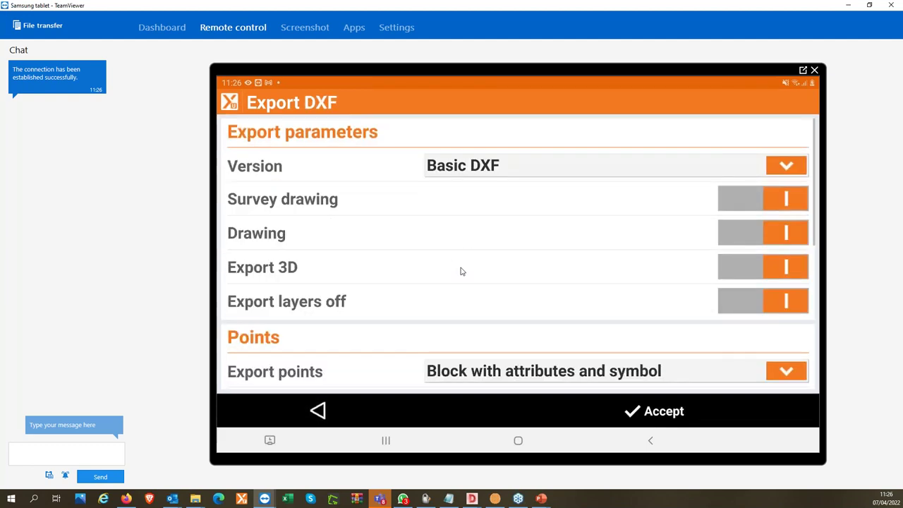
scroll(647, 204, down, 3)
click(667, 415)
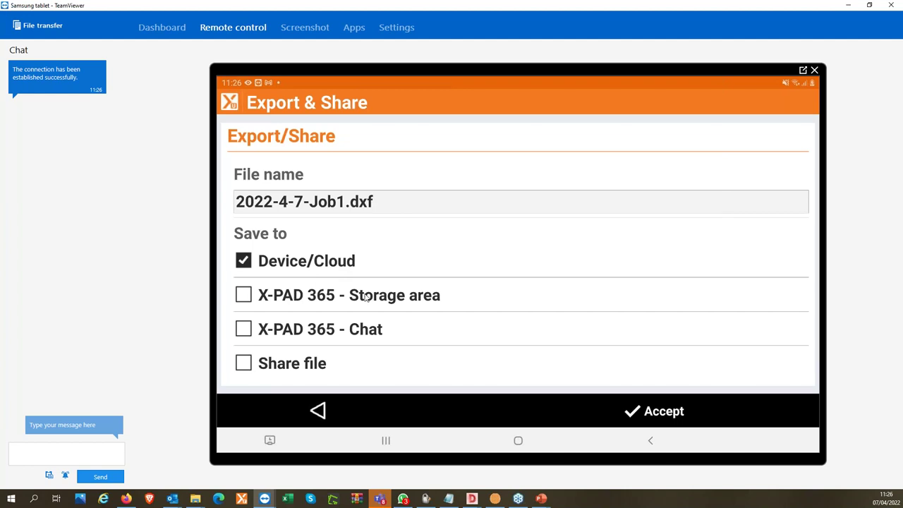
click(366, 298)
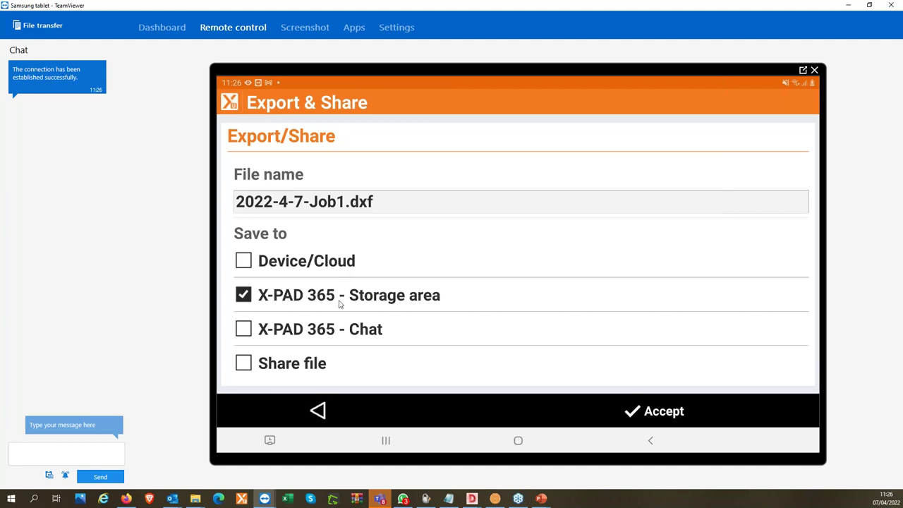
- Name the export Webinar_DXF.dxf and save it into the PROJECT_a cloud folder
click(320, 201)
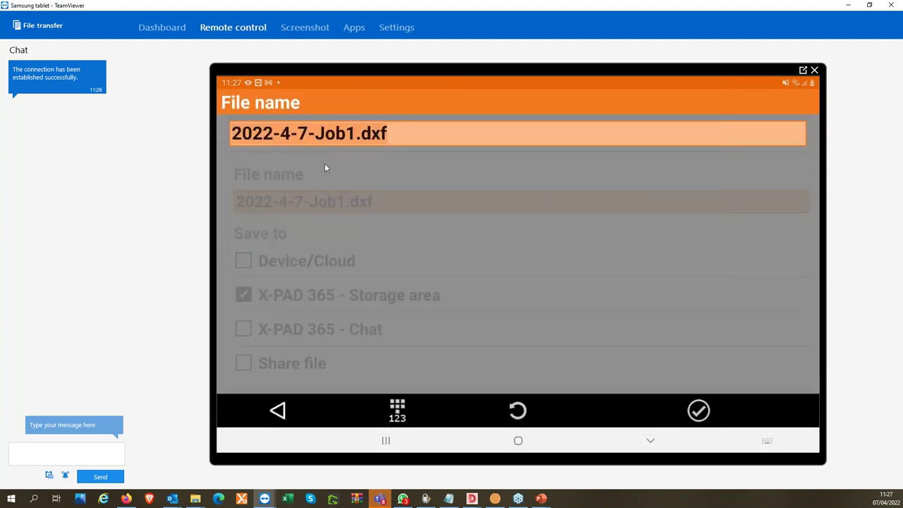
key(BackSpace)
key(BackSpace)
key(BackSpace)
key(BackSpace)
key(BackSpace)
key(BackSpace)
key(BackSpace)
key(BackSpace)
key(BackSpace)
key(BackSpace)
key(BackSpace)
key(BackSpace)
key(BackSpace)
text(Webinar_DX)
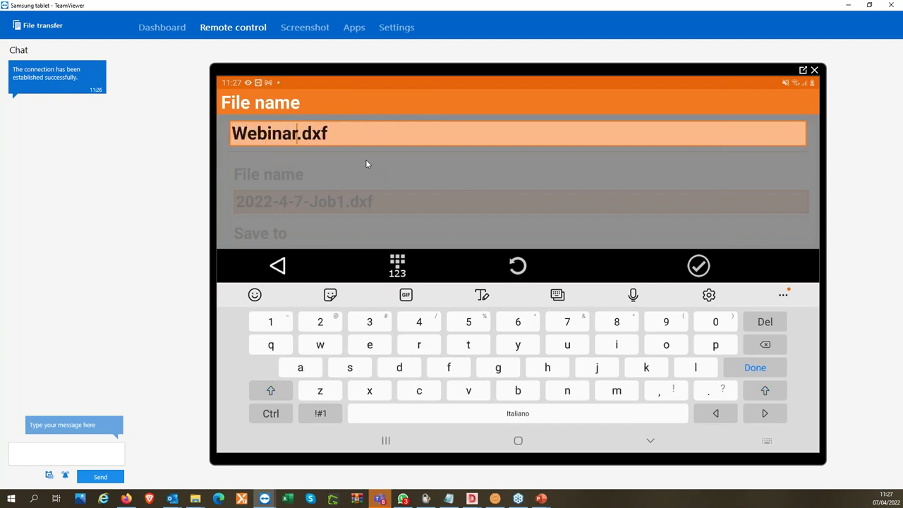
text(F)
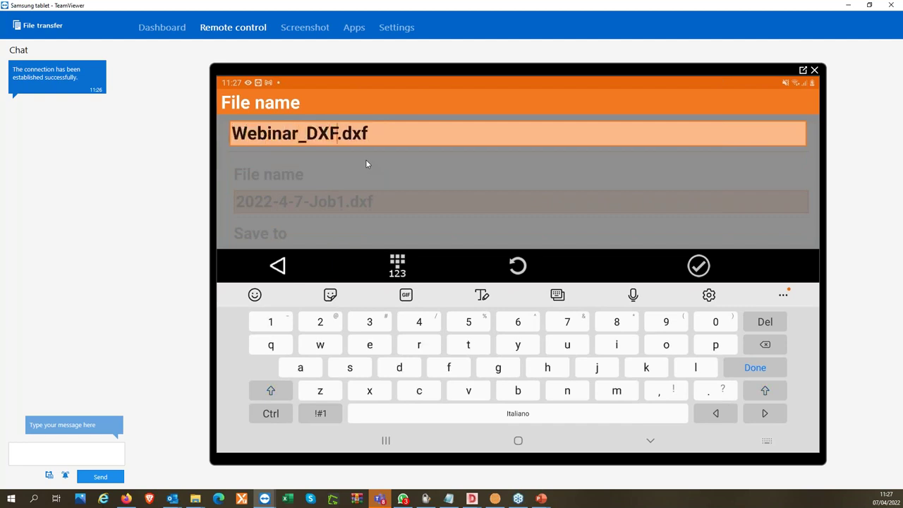
click(708, 264)
click(690, 412)
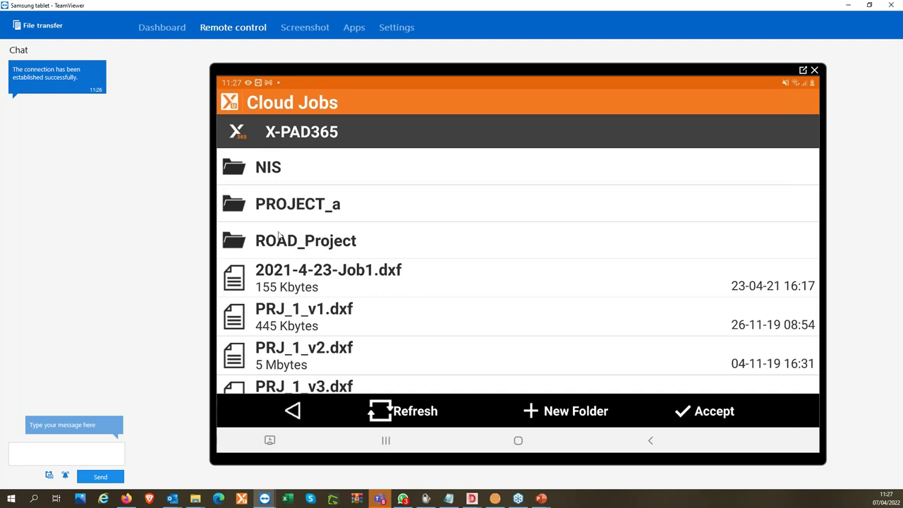
click(307, 210)
click(723, 410)
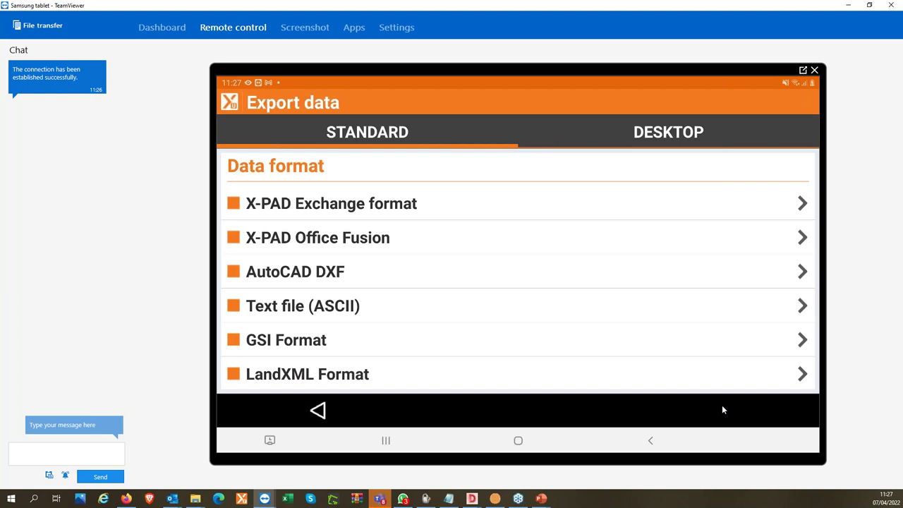
- Create a new job, 2022-4-7-Job2, from the Jobs list
click(347, 415)
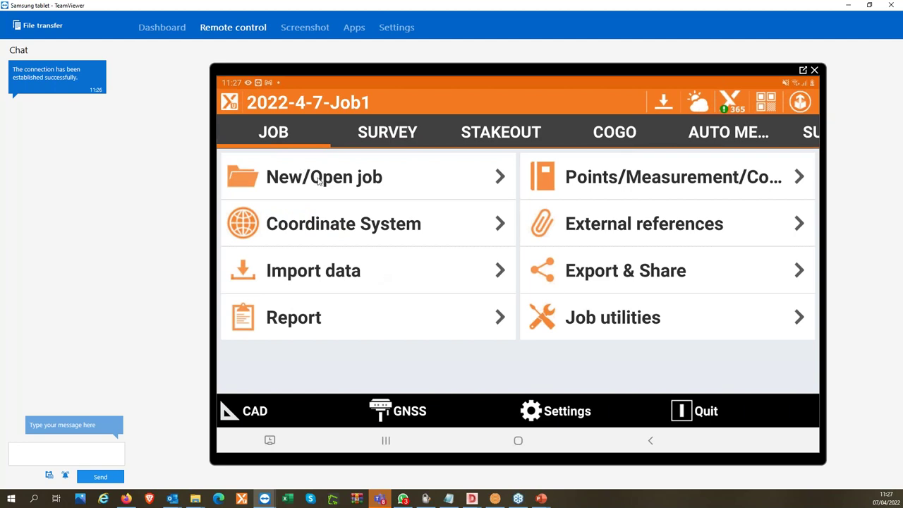
click(431, 213)
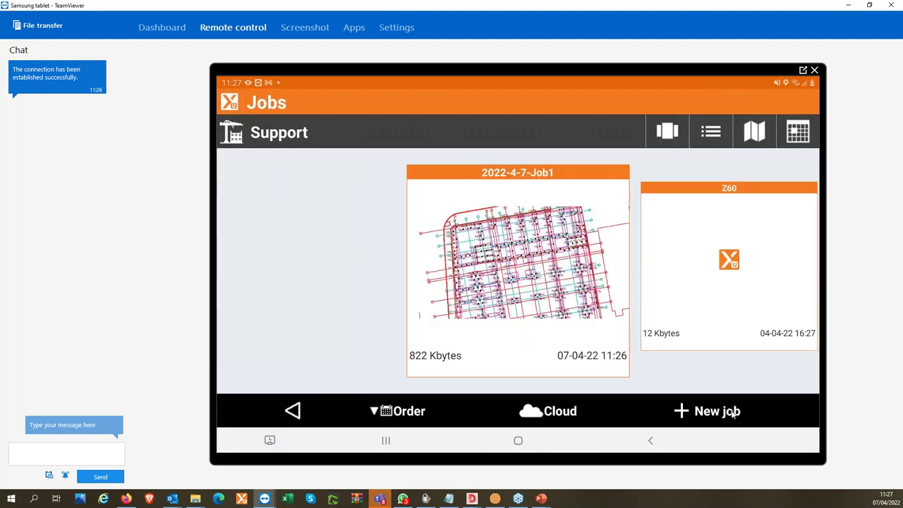
click(732, 415)
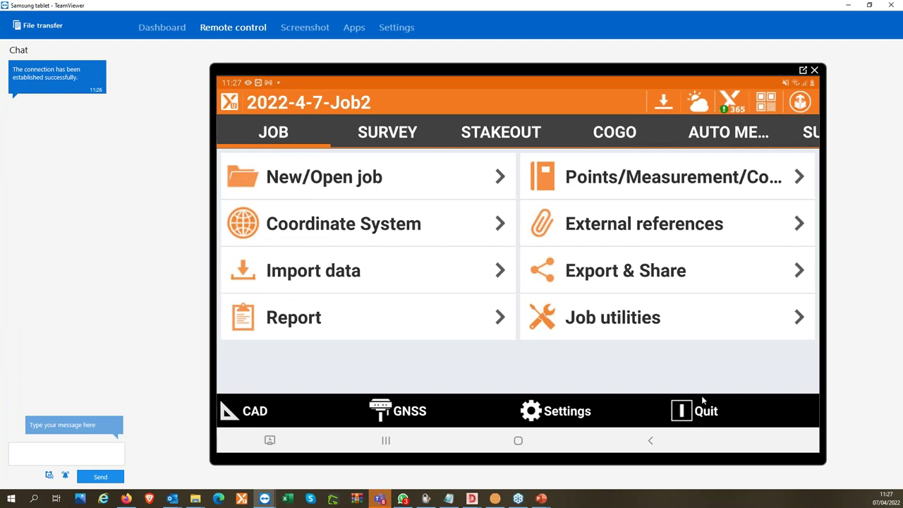
- Import an AutoCAD DXF/DWG from the X-PAD365 cloud and browse its root folders
click(403, 275)
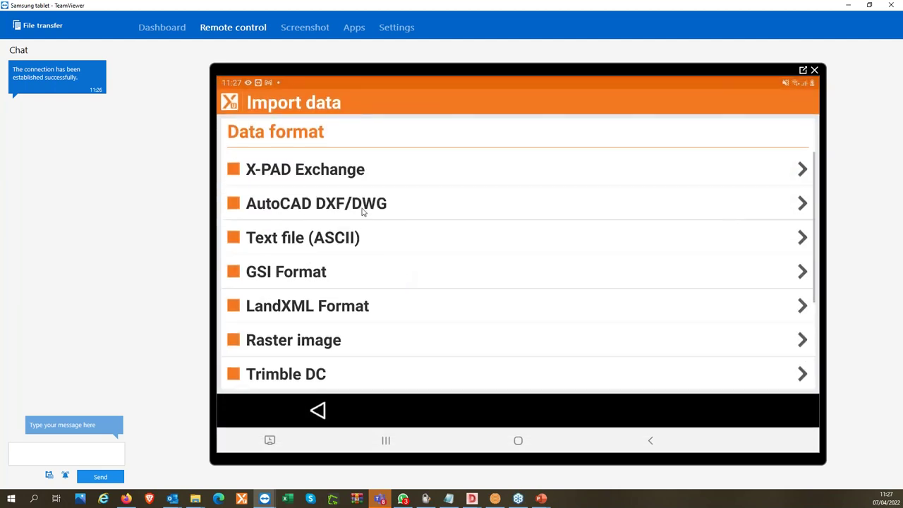
click(364, 213)
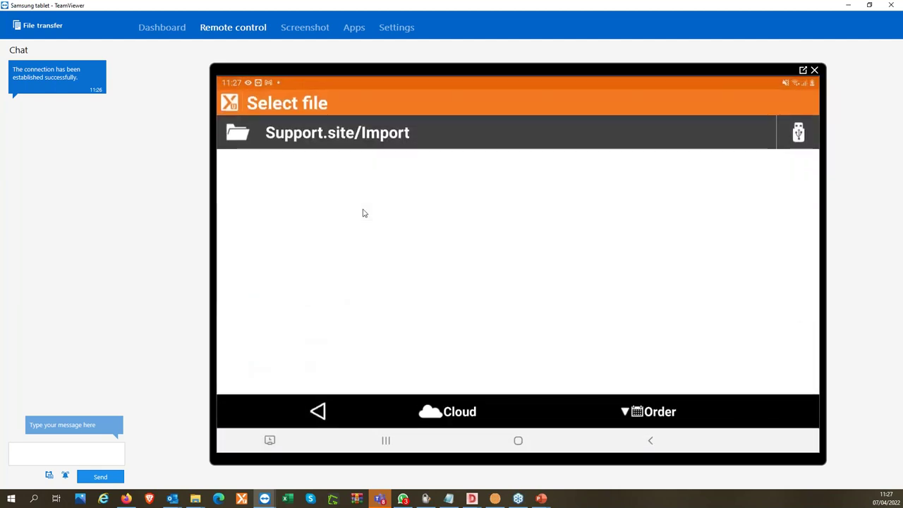
click(460, 415)
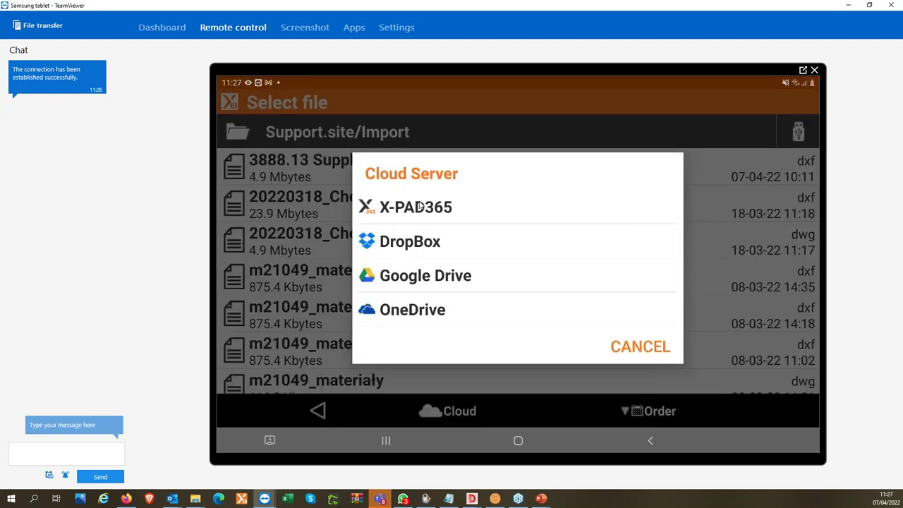
click(419, 206)
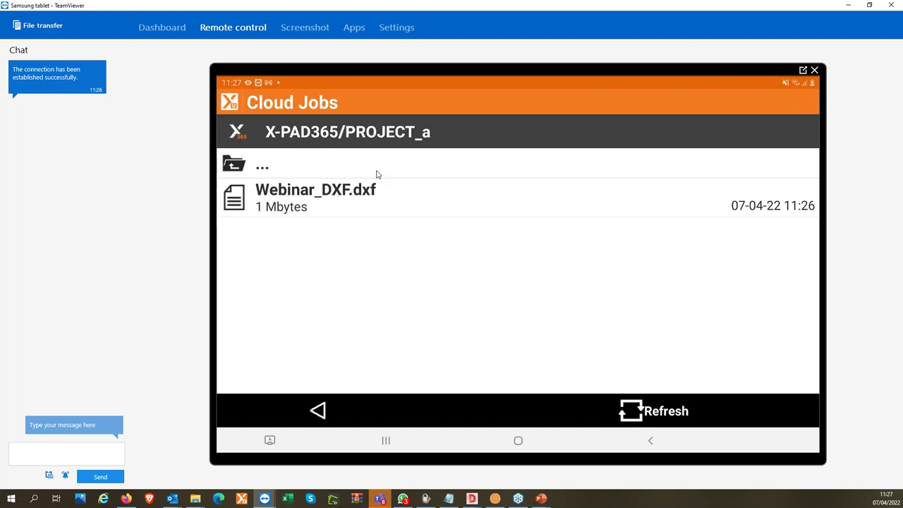
click(376, 174)
drag(502, 326, 486, 207)
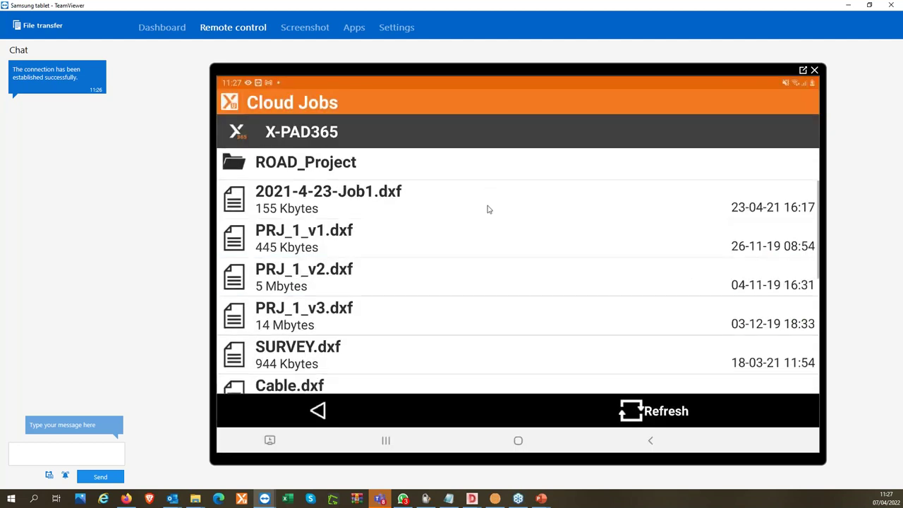
drag(495, 260, 520, 337)
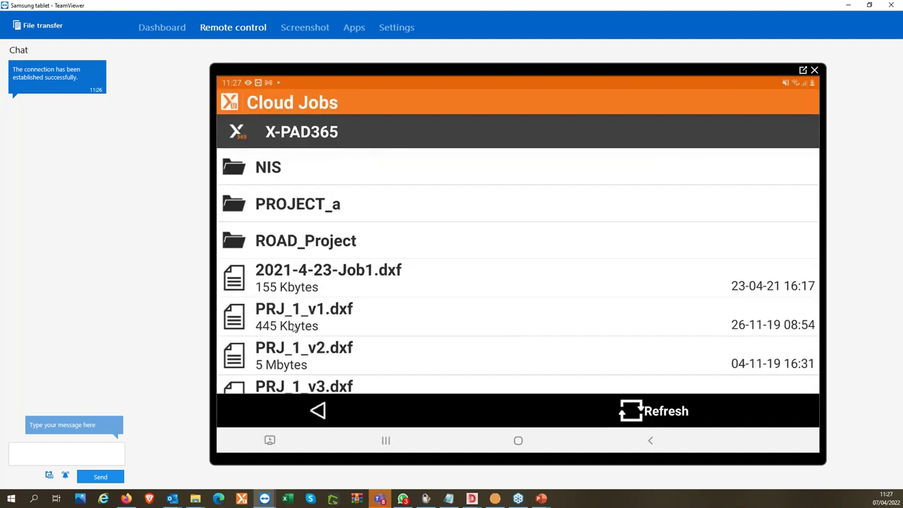
click(848, 5)
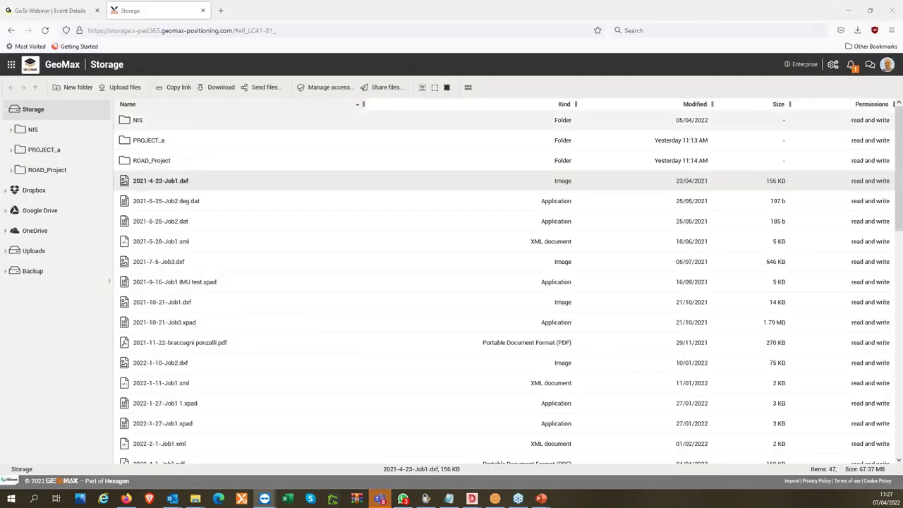
- Download Webinar_DXF.dxf from the PROJECT_a folder in X-PAD 365 storage
double_click(190, 141)
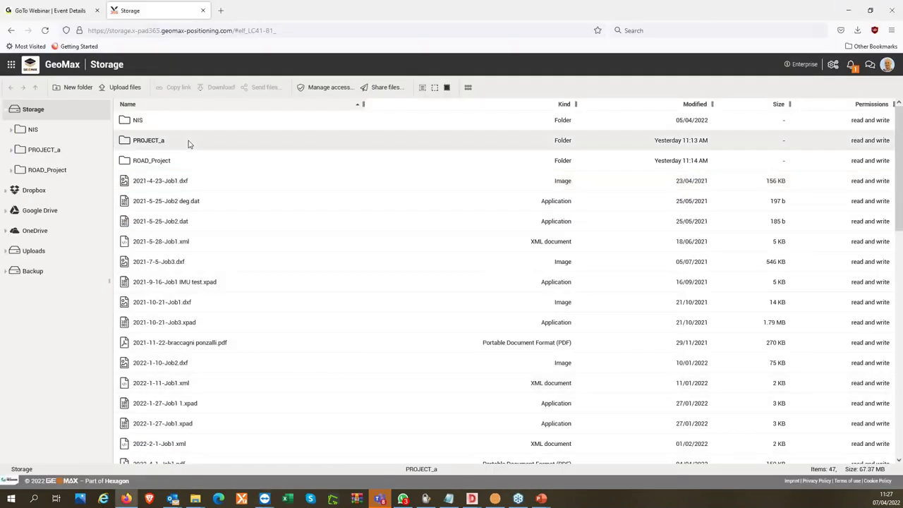
click(190, 145)
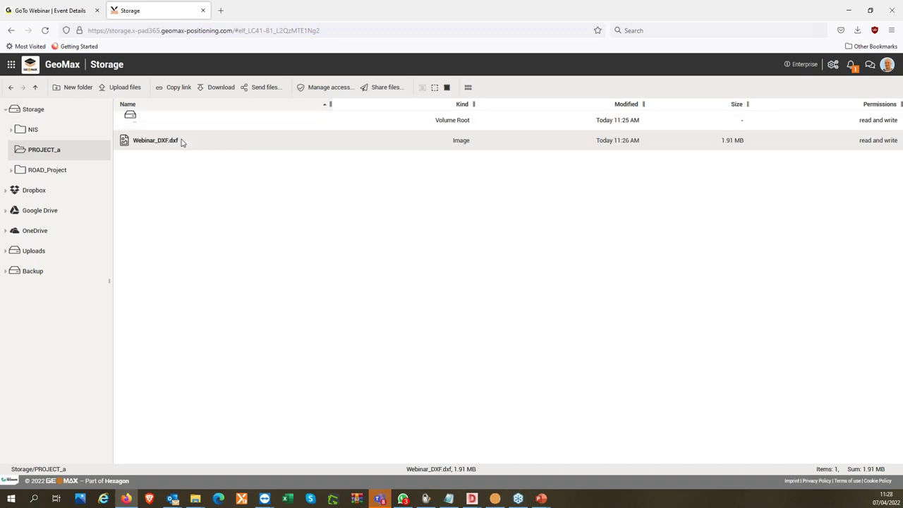
right_click(181, 143)
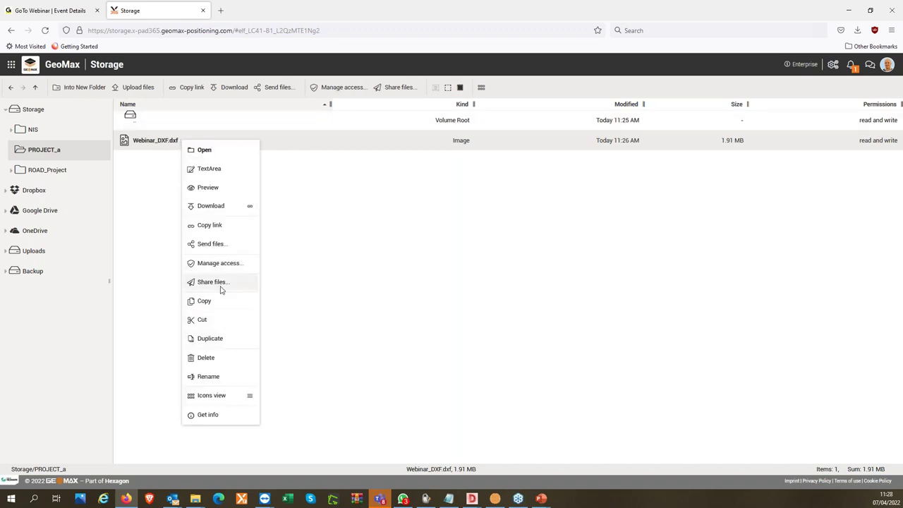
click(209, 208)
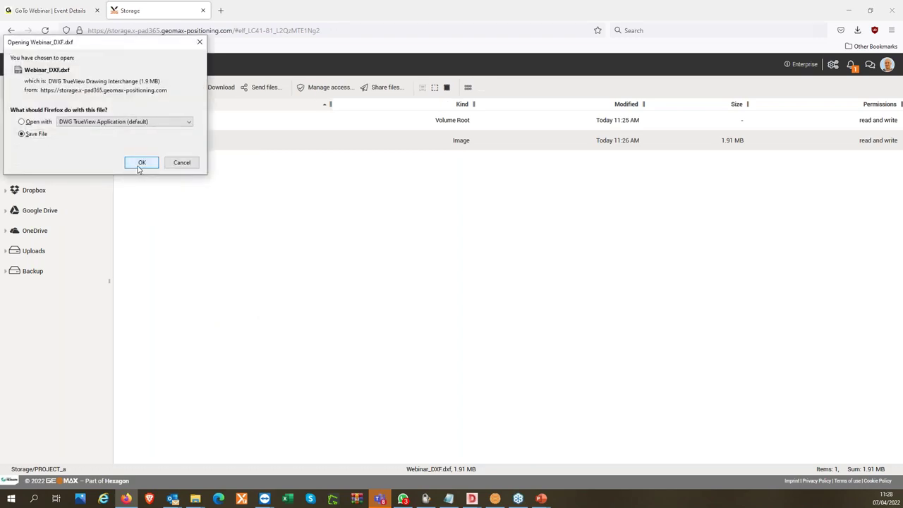
click(140, 166)
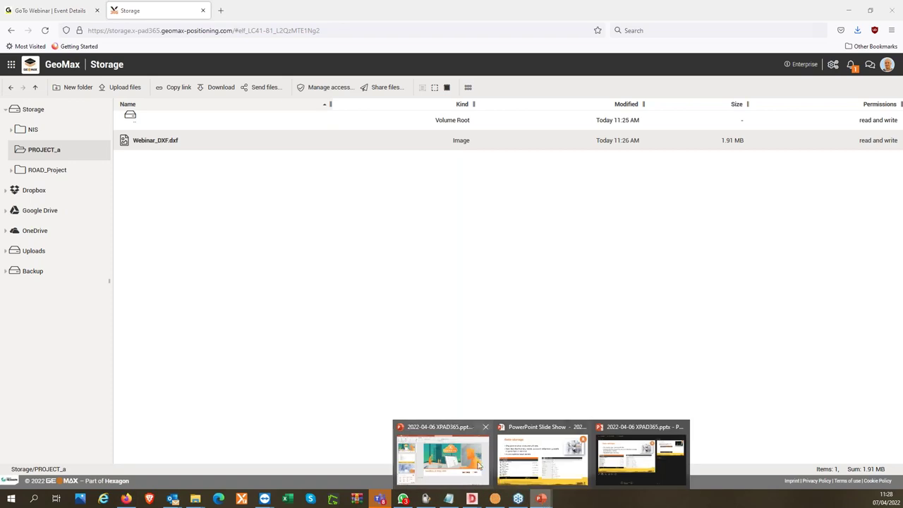
- Return to the PowerPoint slide show and advance to the Data backup slide
click(543, 501)
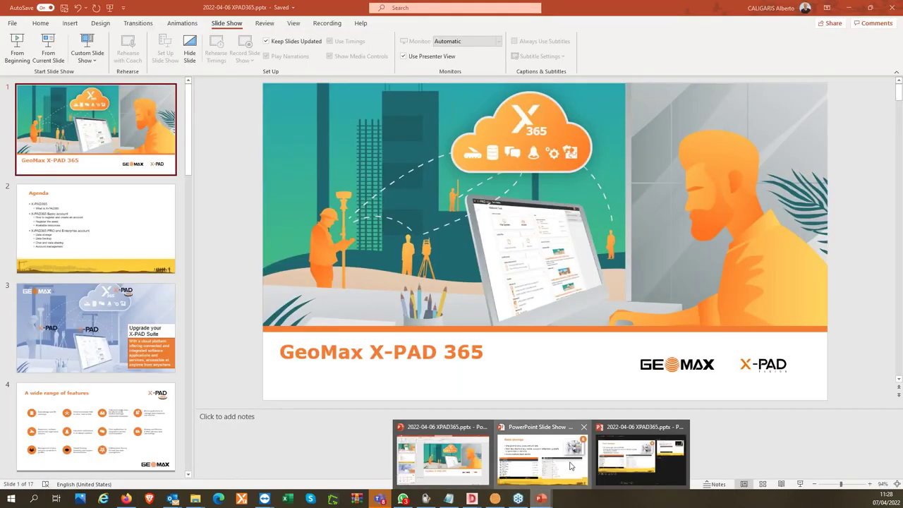
click(543, 455)
key(Right)
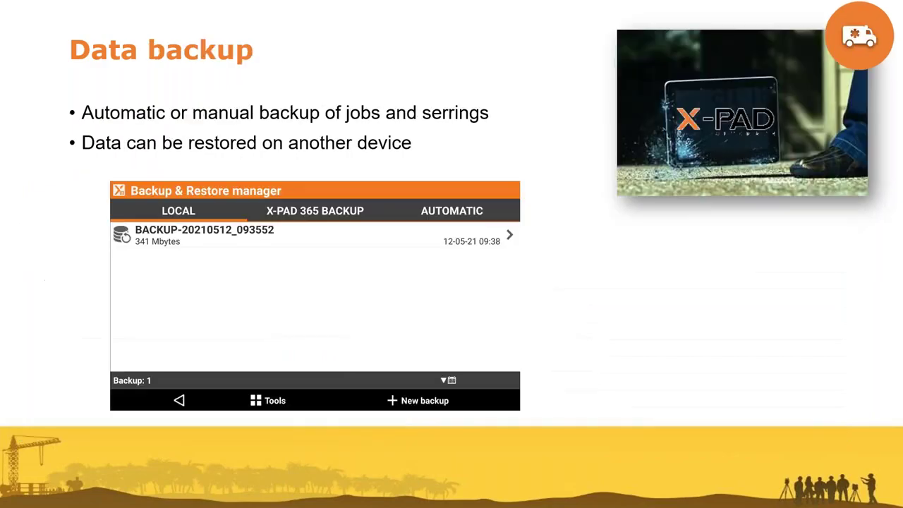
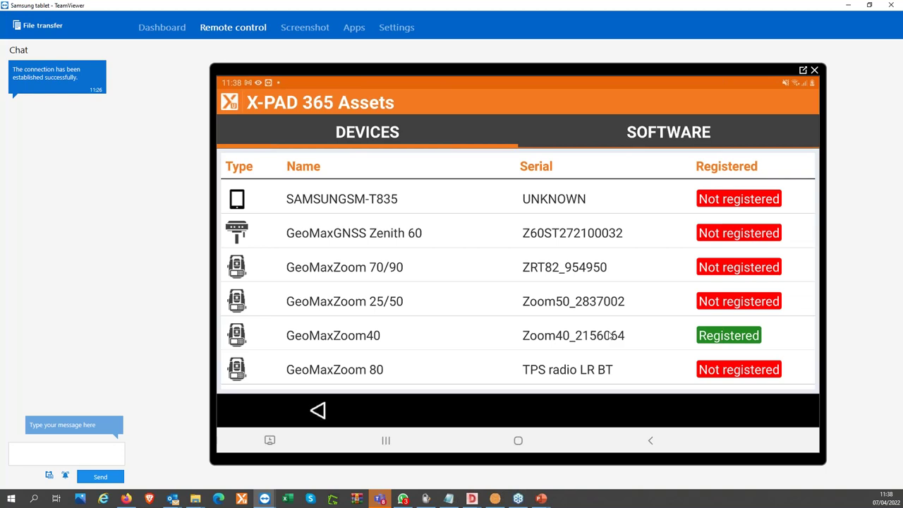
- Preview and cancel GeoMaxZoom 25/50 registration, view the software licence info, then switch to Firefox
click(573, 304)
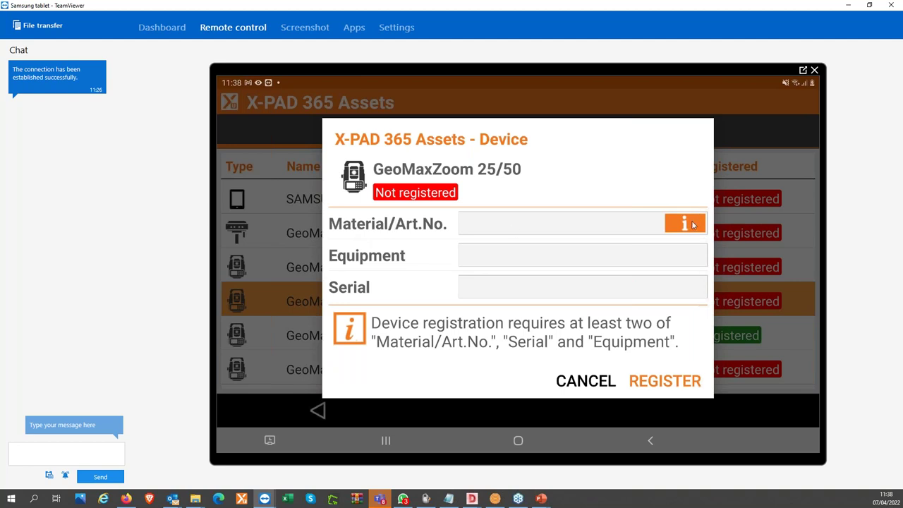
click(693, 224)
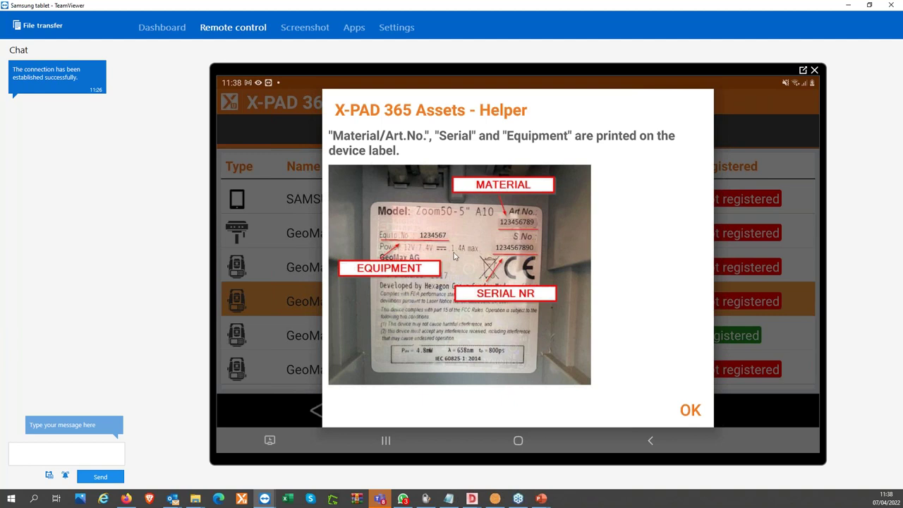
click(689, 414)
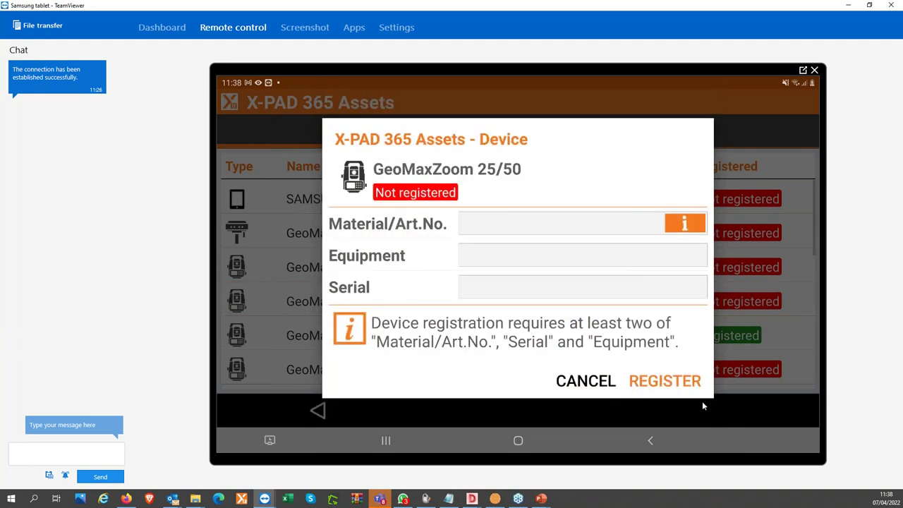
click(603, 383)
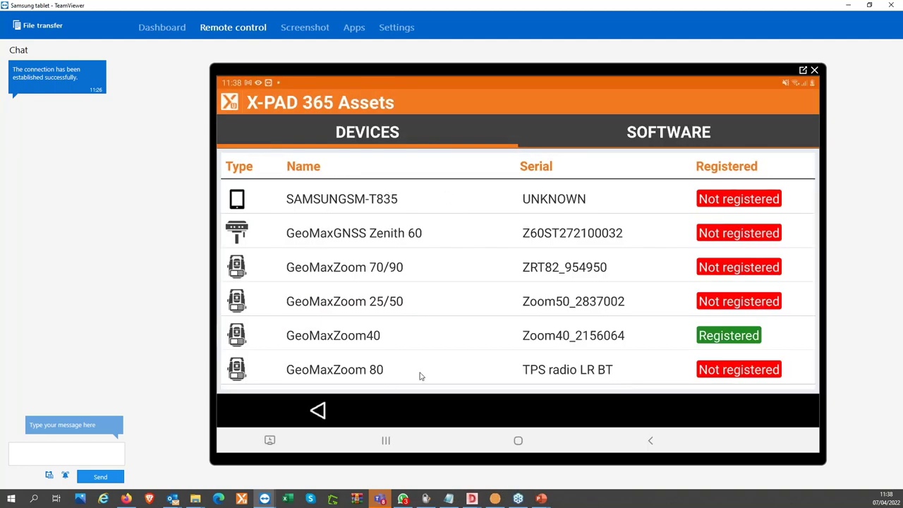
click(695, 136)
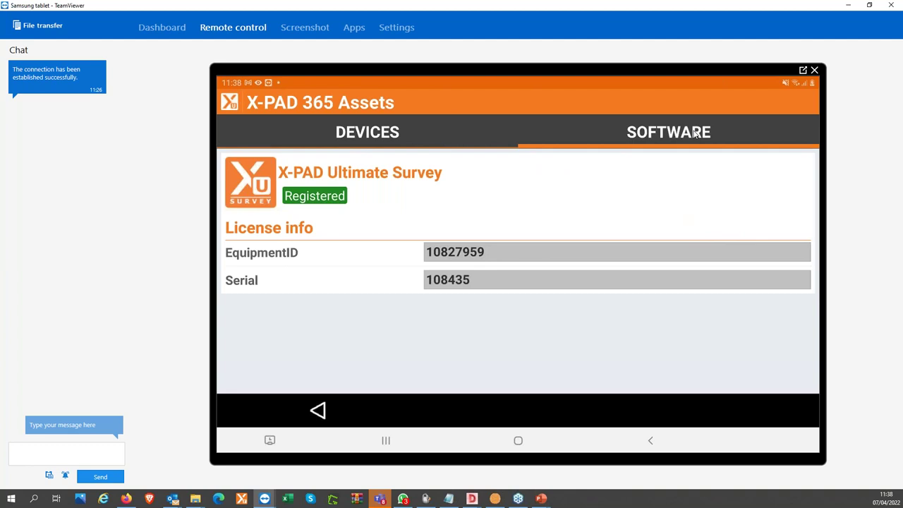
click(131, 500)
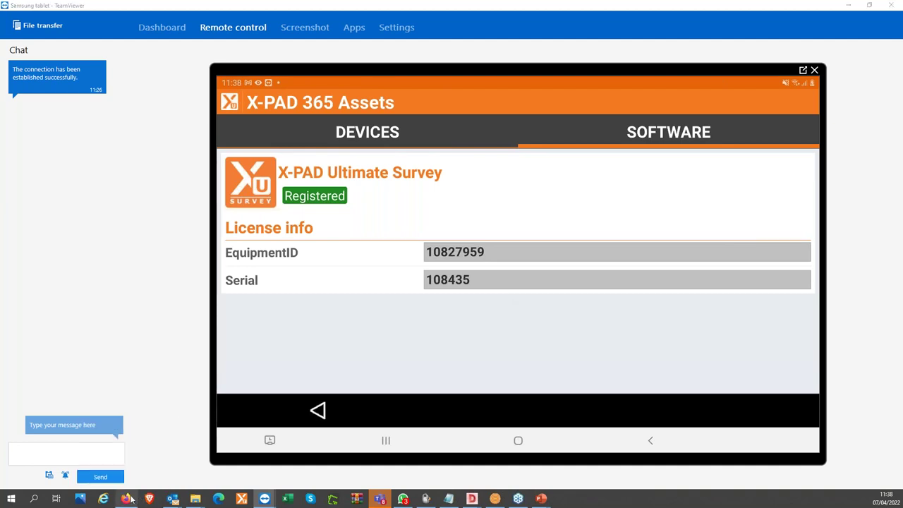
- Switch to the Assets portal and open its list of registered devices
click(11, 64)
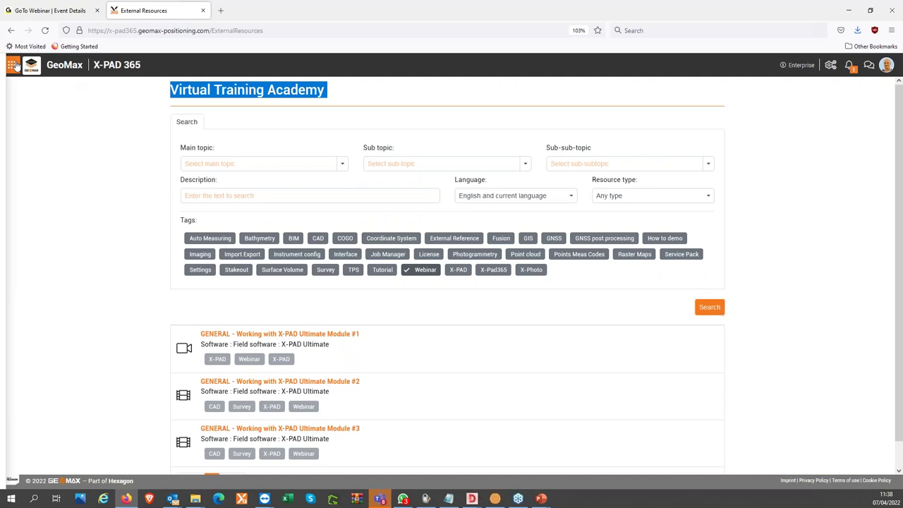
click(36, 148)
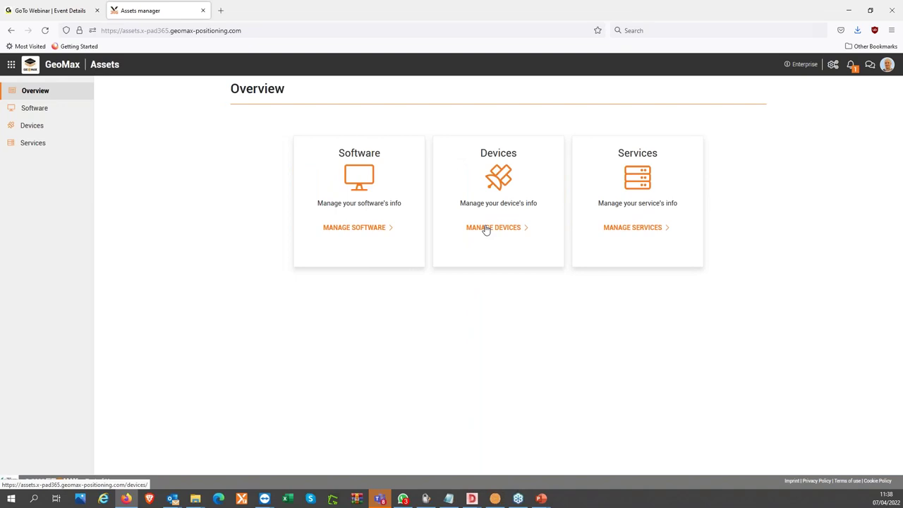
click(485, 230)
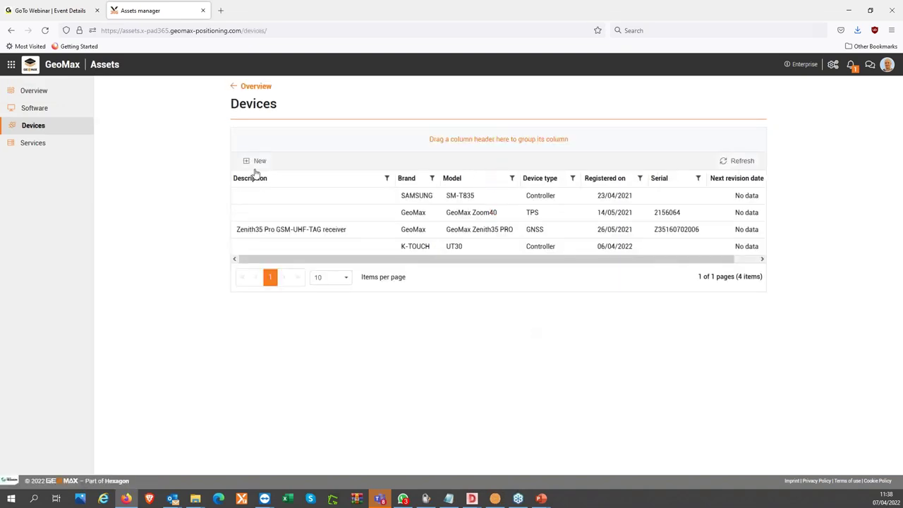
- Look over the New device form and its label-location examples, then return to Devices
click(257, 163)
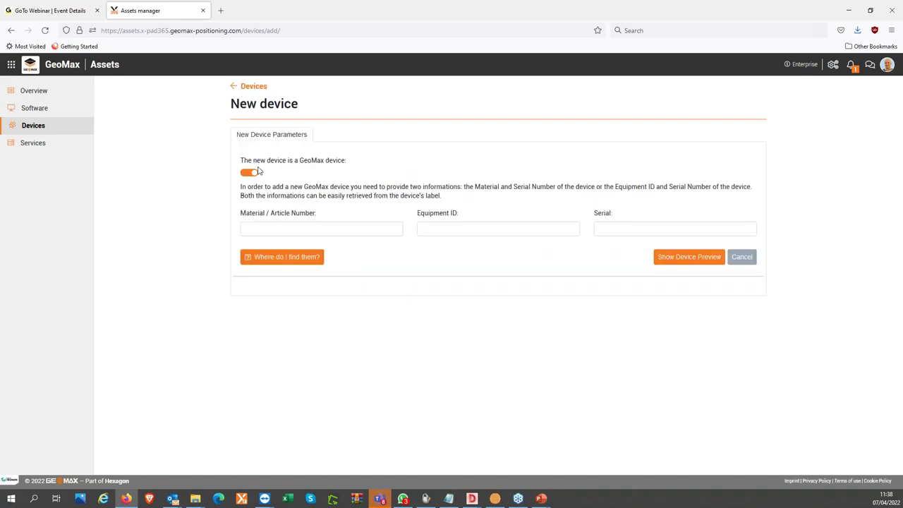
click(289, 263)
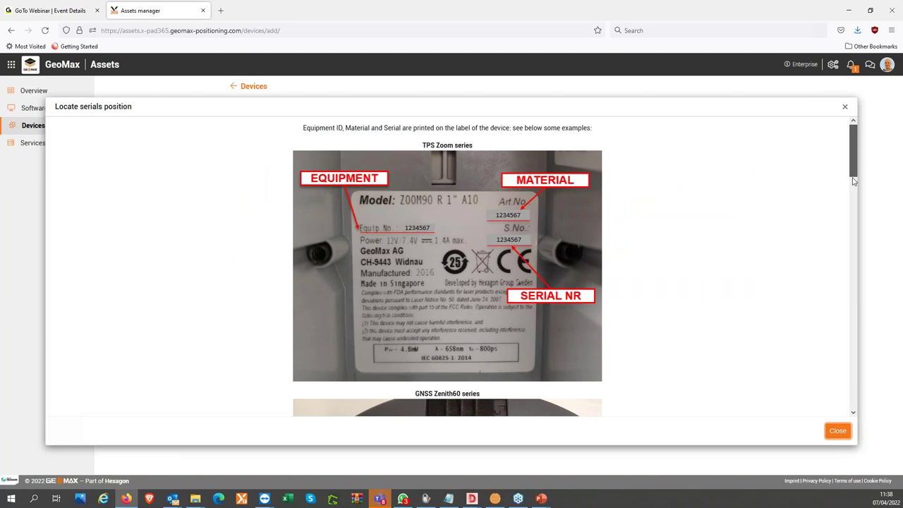
click(855, 310)
scroll(856, 310, down, 5)
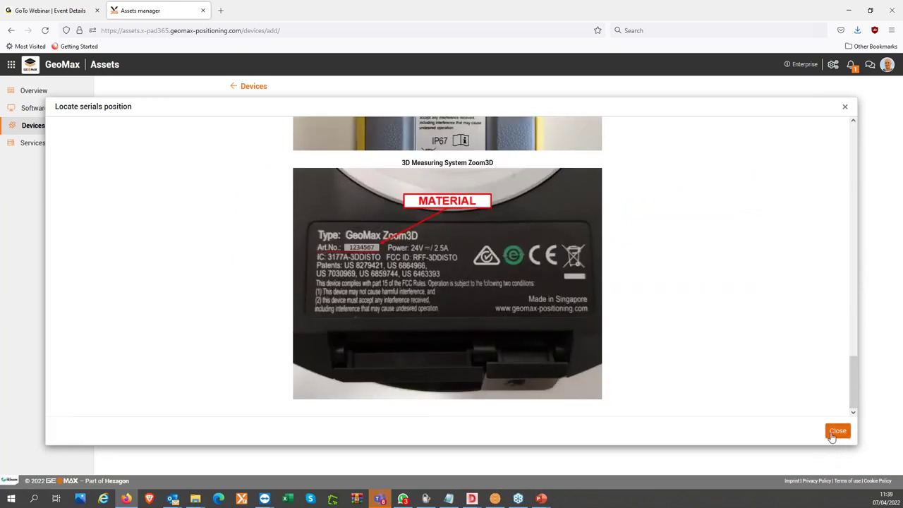
click(838, 431)
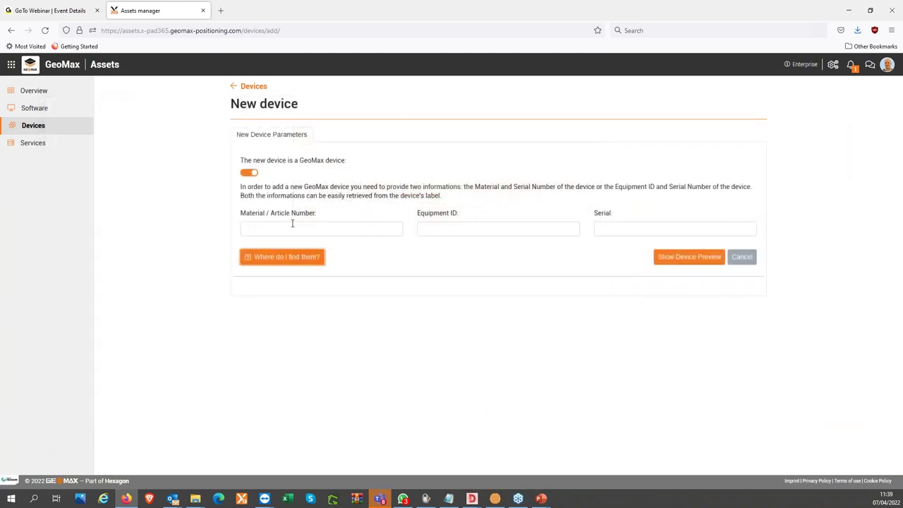
click(261, 89)
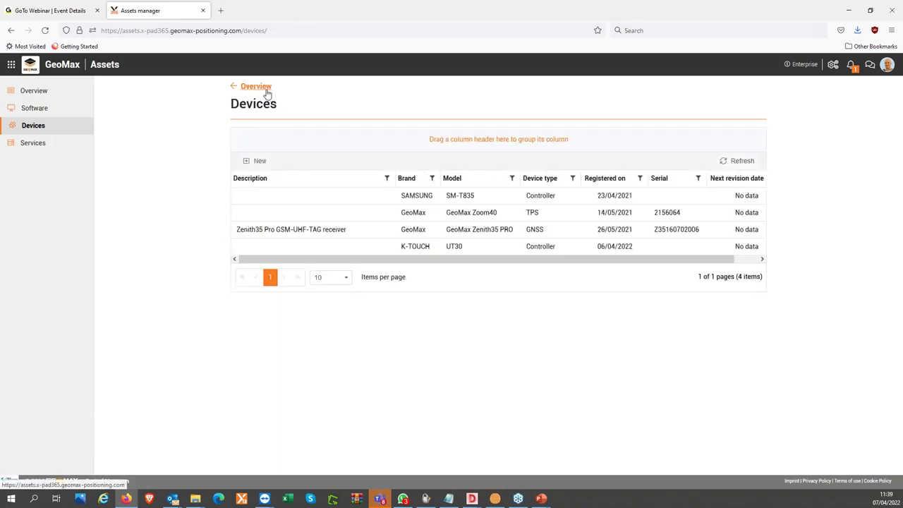
- Open the Zenith35 Pro receiver's Resources, then go back through Devices to the portal Overview
click(378, 233)
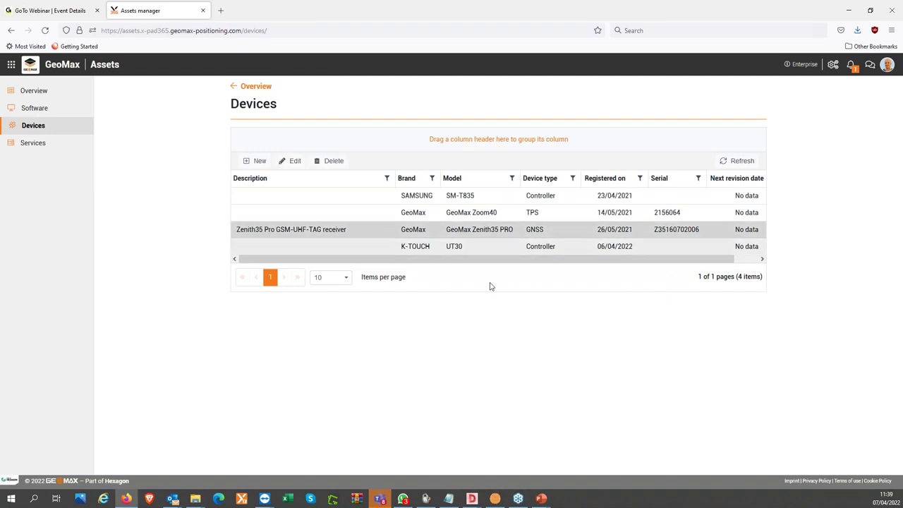
double_click(474, 236)
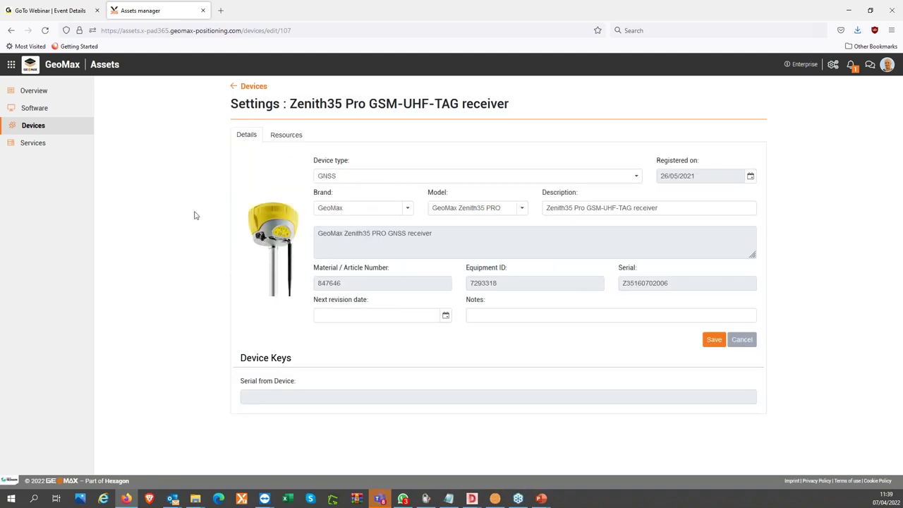
click(281, 138)
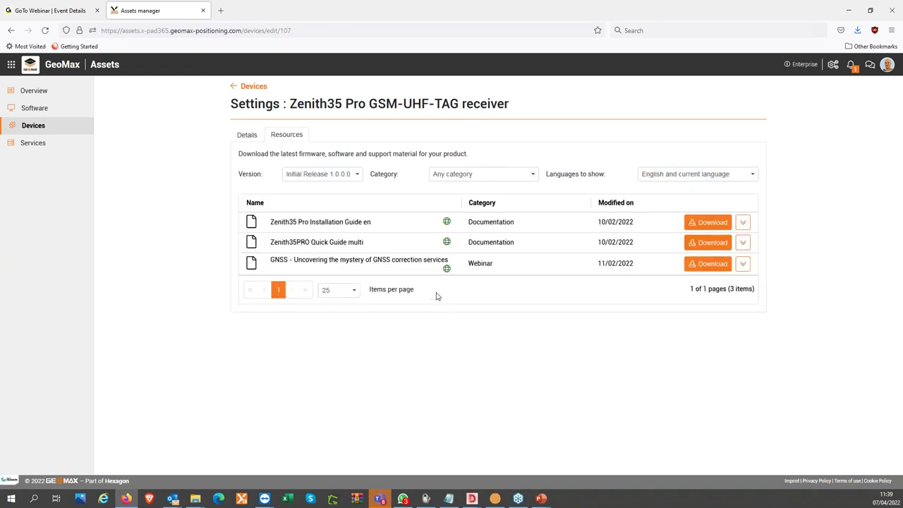
click(254, 87)
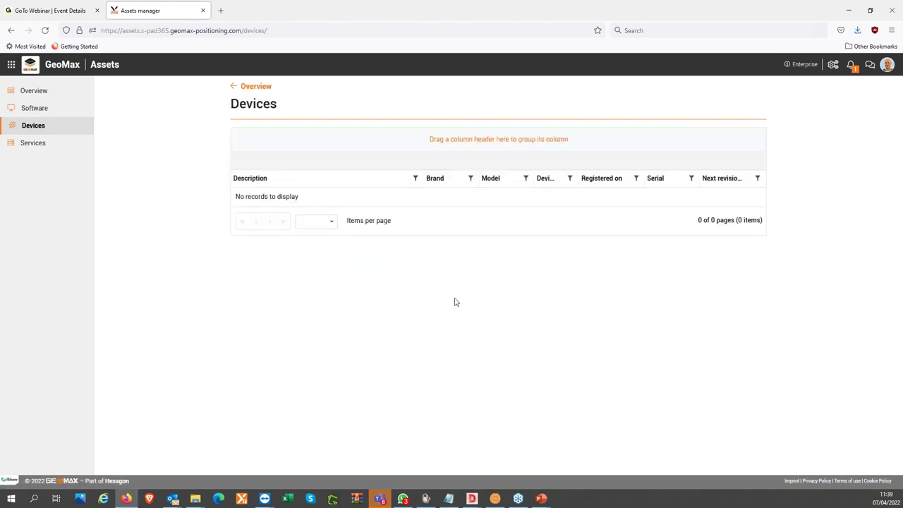
click(255, 86)
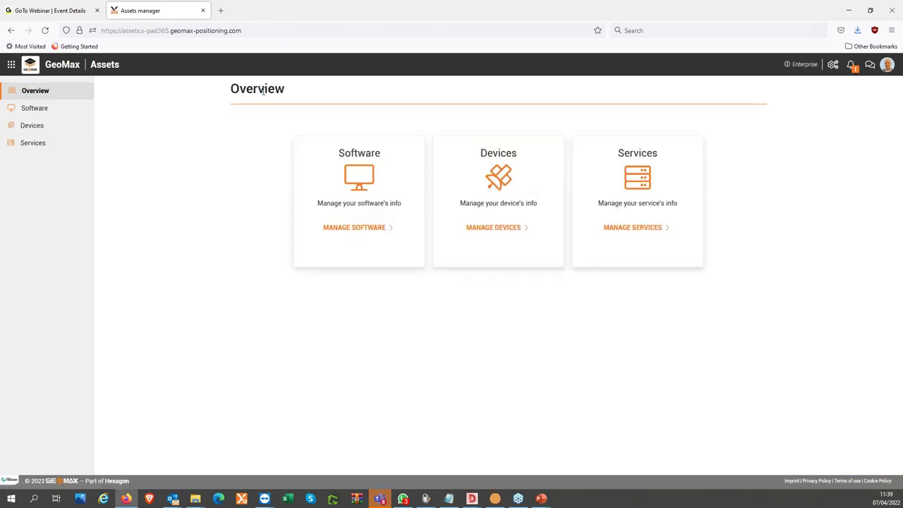
- Register a new X-PAD Ultimate licence with its equipment ID and serial, preview and save it
click(358, 180)
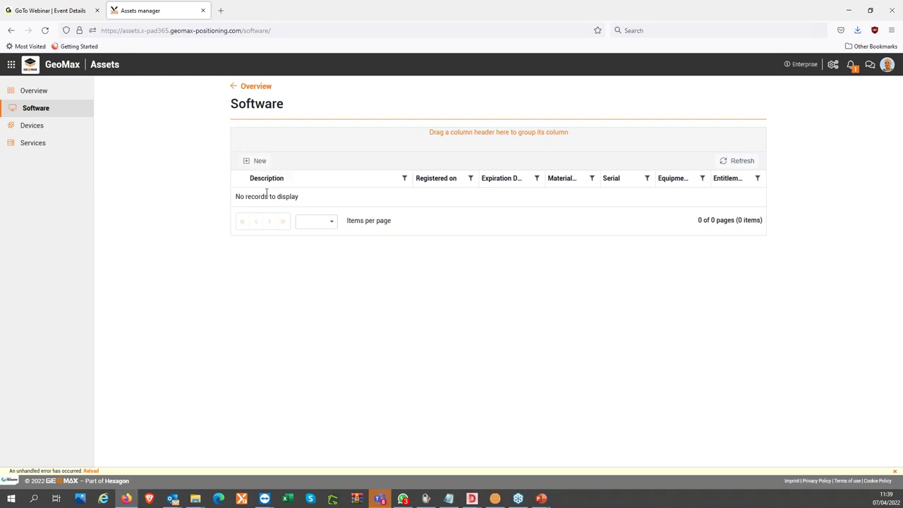
click(259, 162)
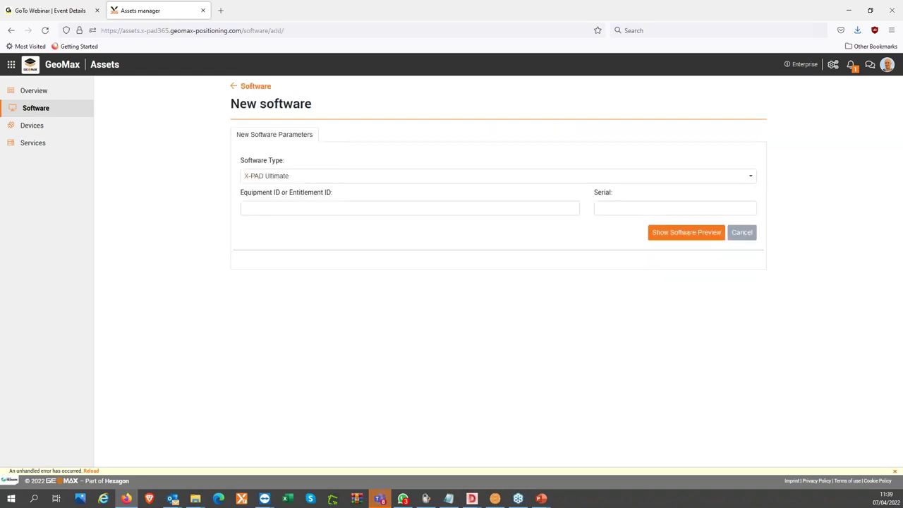
click(288, 206)
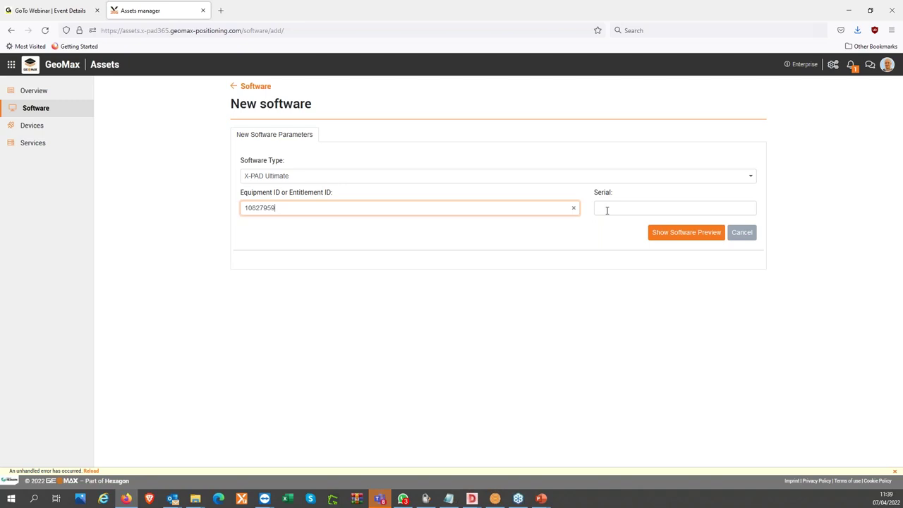
click(605, 209)
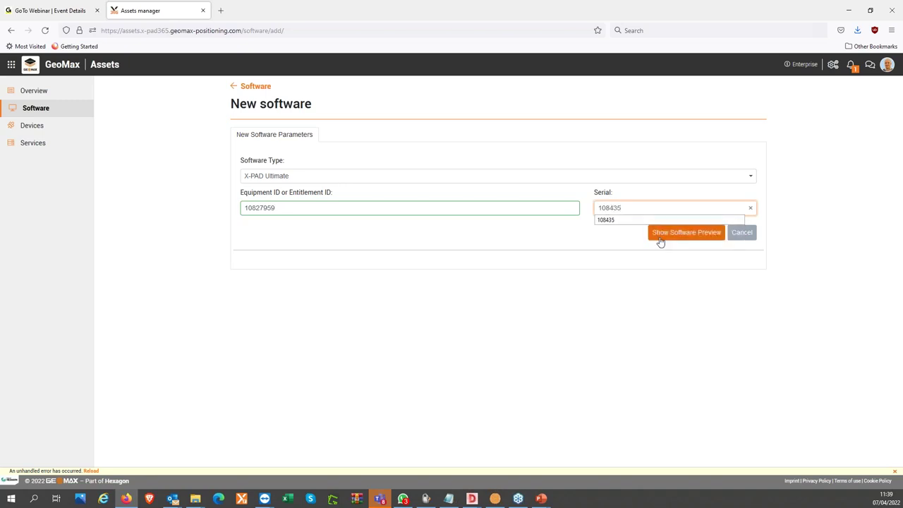
click(671, 235)
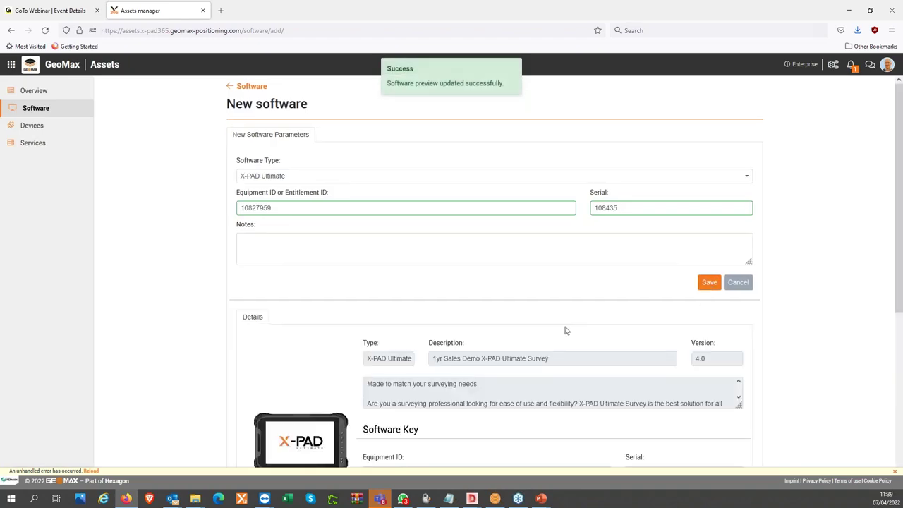
click(707, 282)
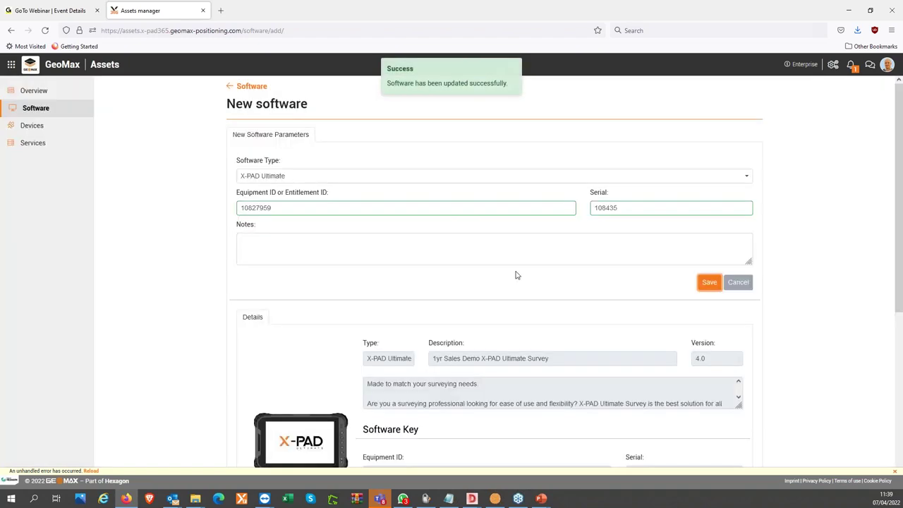
- Return to the Software list and log out of the portal
click(56, 110)
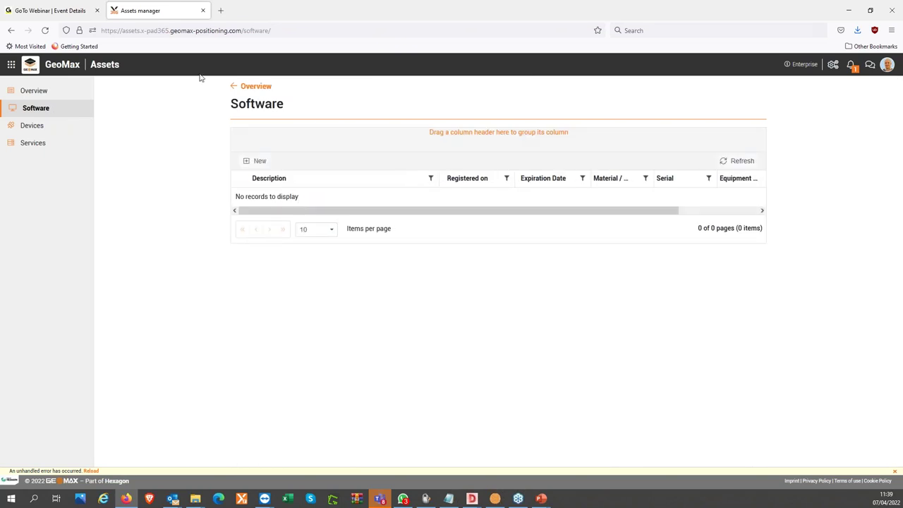
click(887, 64)
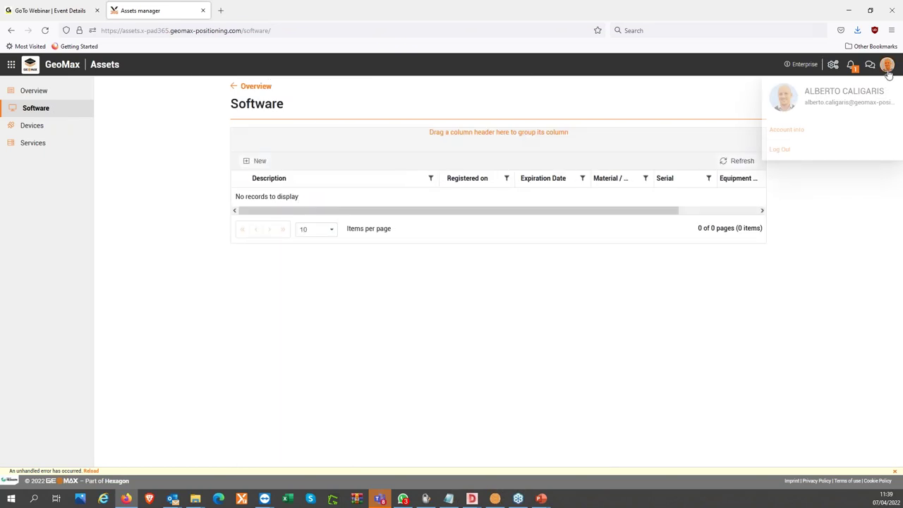
click(783, 150)
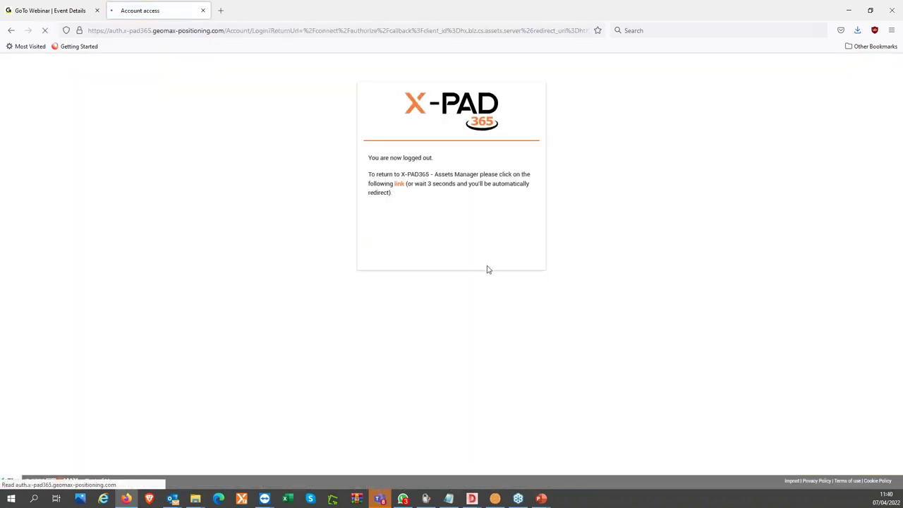
- Sign back in with the saved account and its password, declining Firefox's password update
click(416, 216)
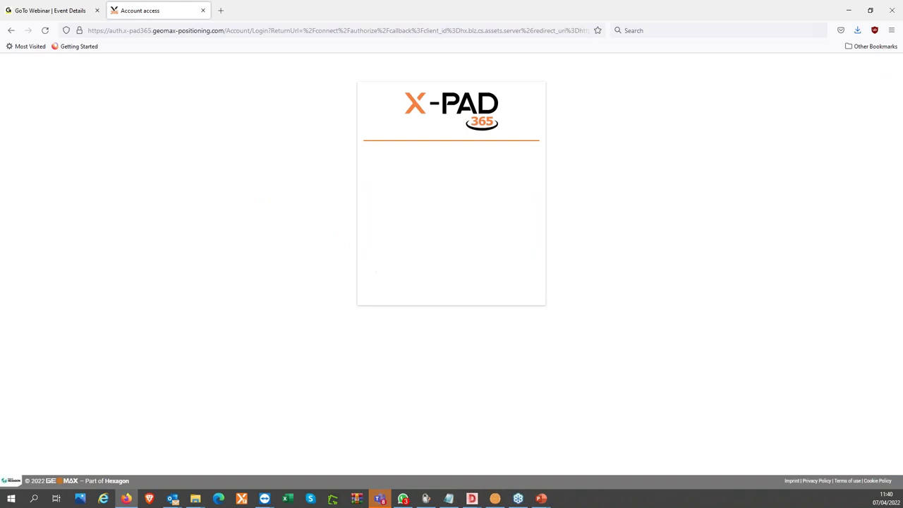
click(455, 208)
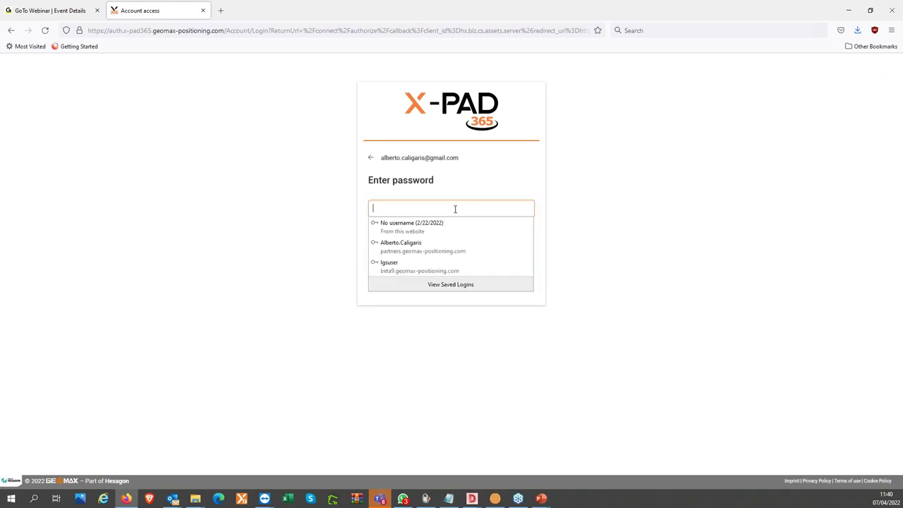
text(••)
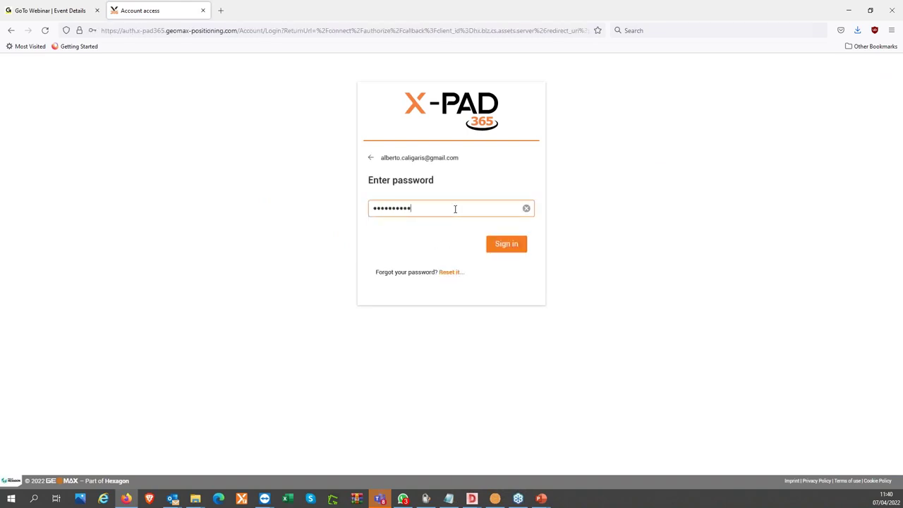
click(508, 244)
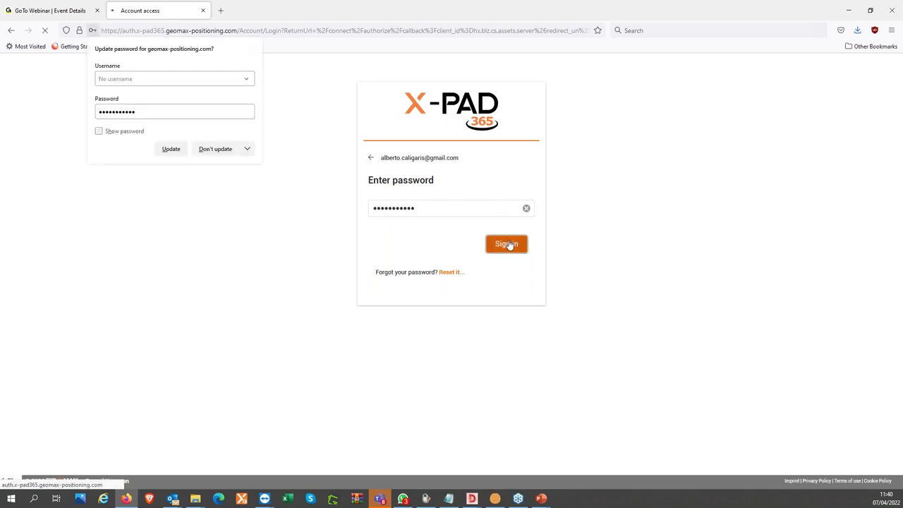
click(207, 149)
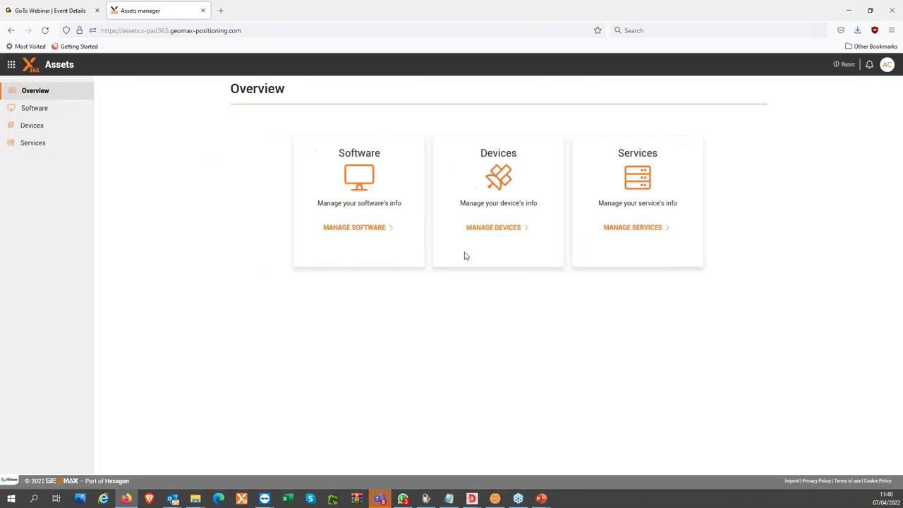
- Open the X-PAD Ultimate licence from the Software list and browse its Resources tab
click(363, 183)
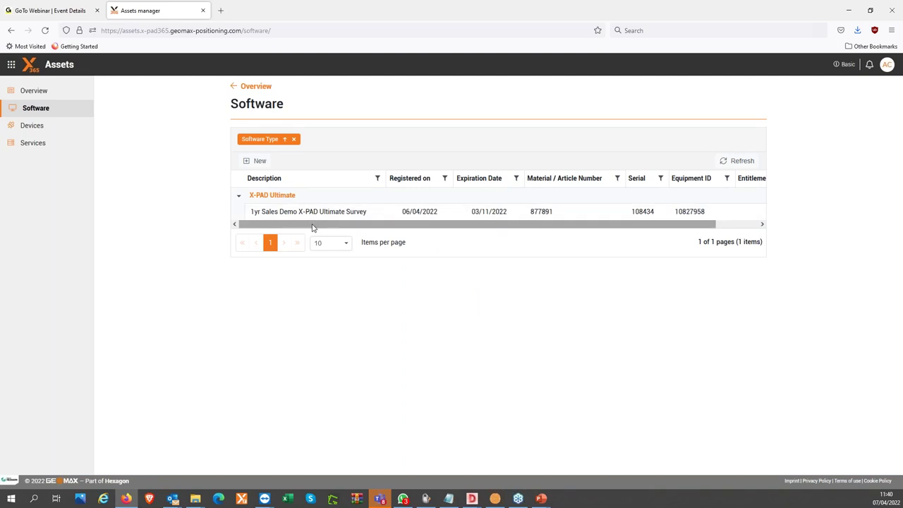
click(305, 216)
double_click(342, 220)
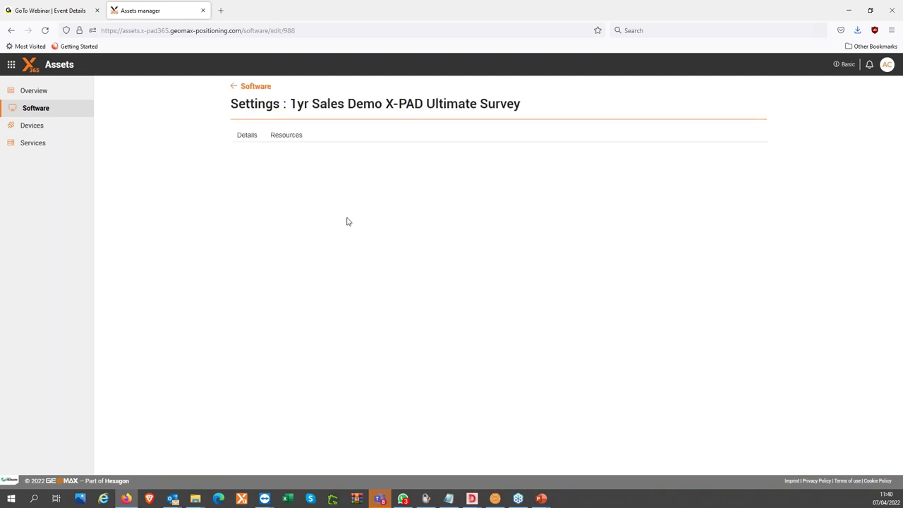
click(296, 135)
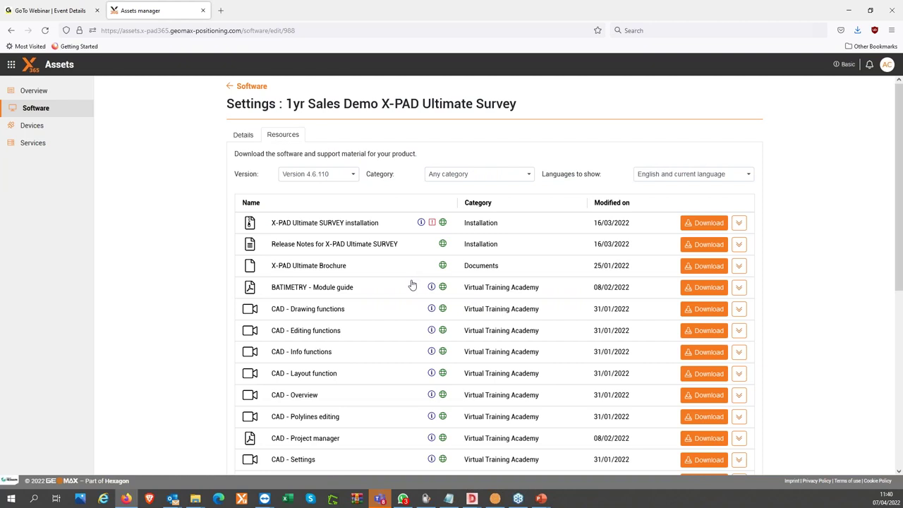
scroll(413, 285, down, 1)
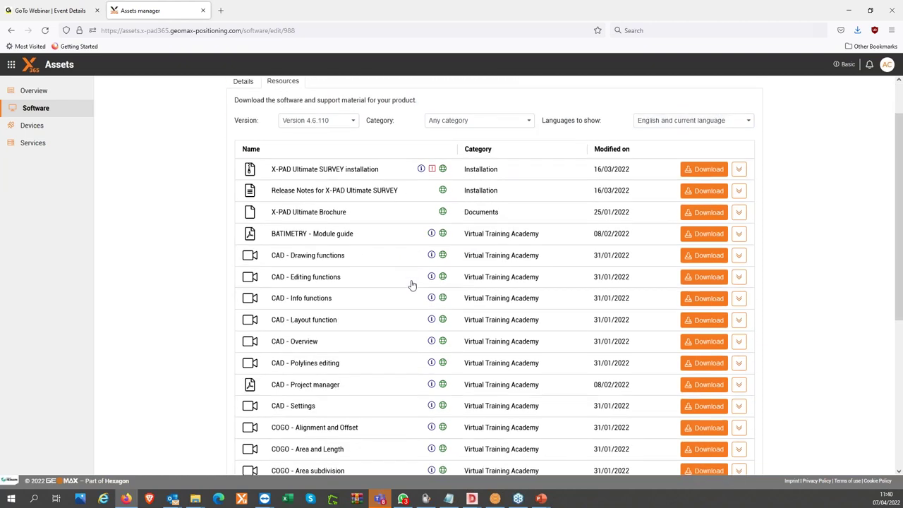
scroll(359, 426, down, 6)
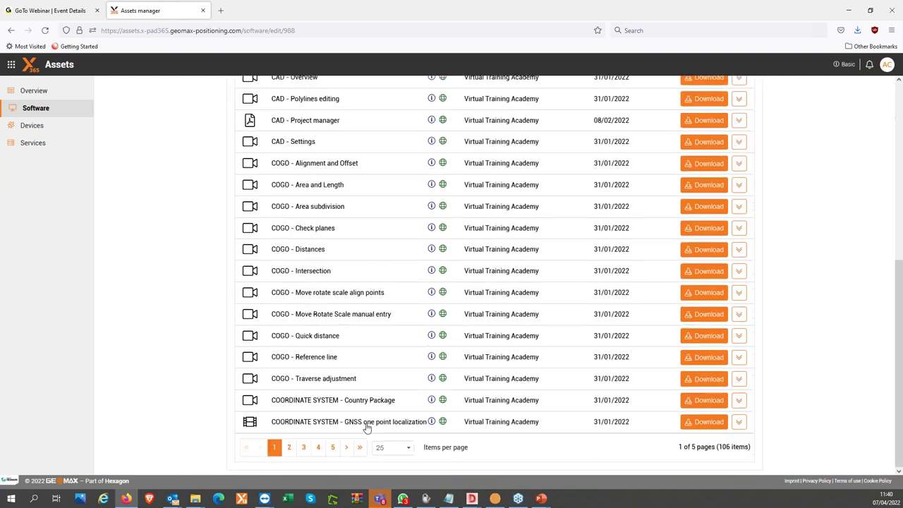
scroll(360, 421, up, 7)
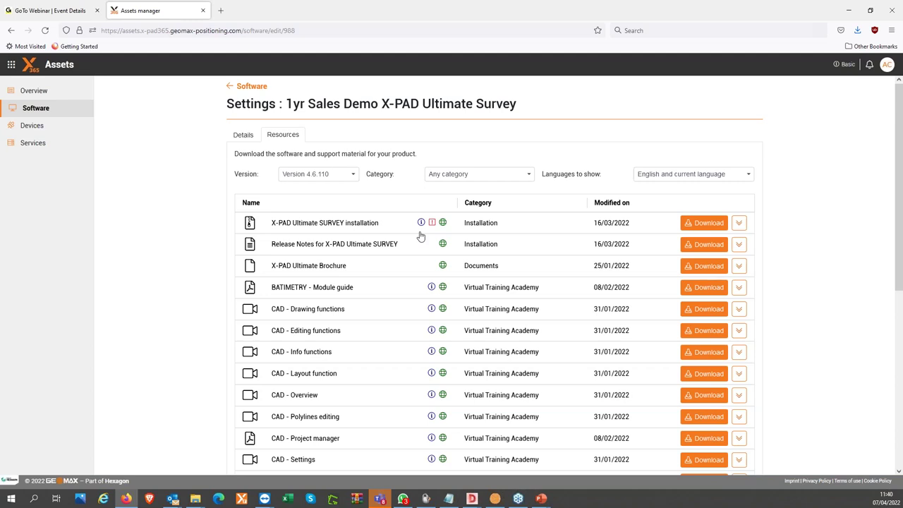
- Switch to version 4.6.30 and start the installation package download, cancelling the zip save
click(348, 178)
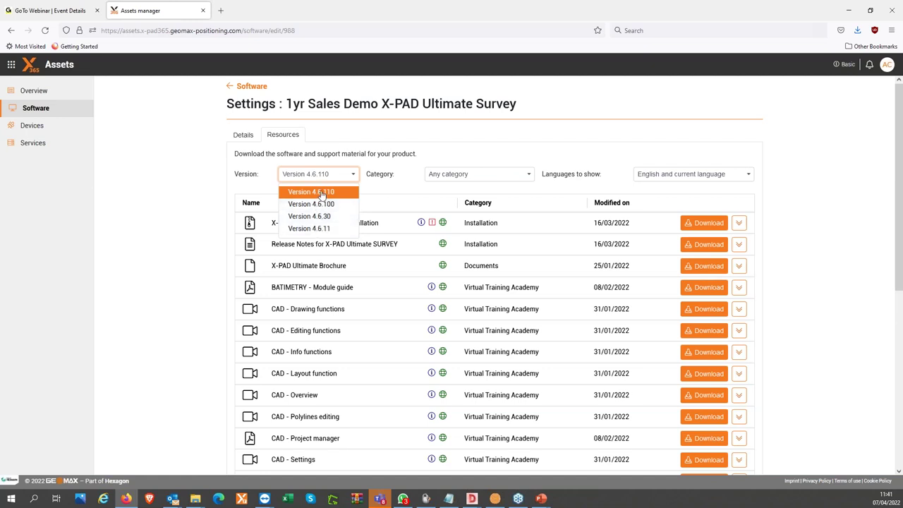
click(322, 193)
click(312, 177)
click(310, 216)
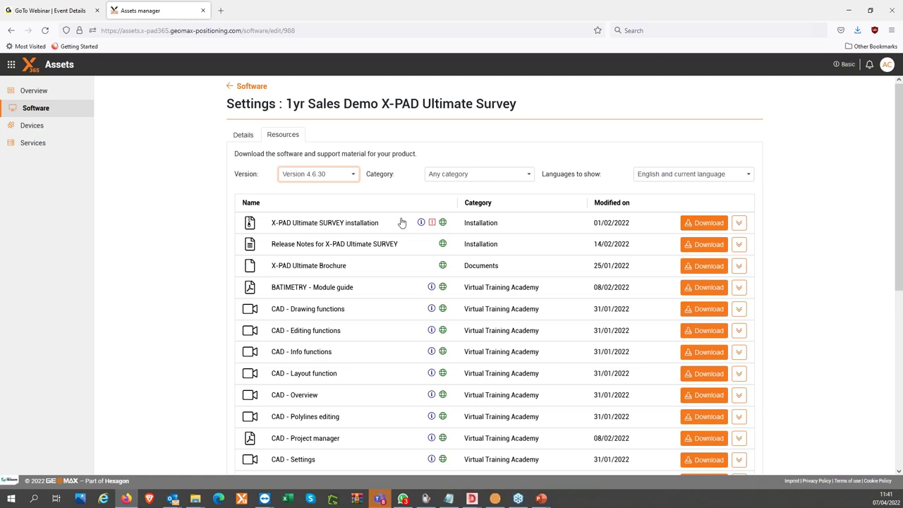
click(706, 223)
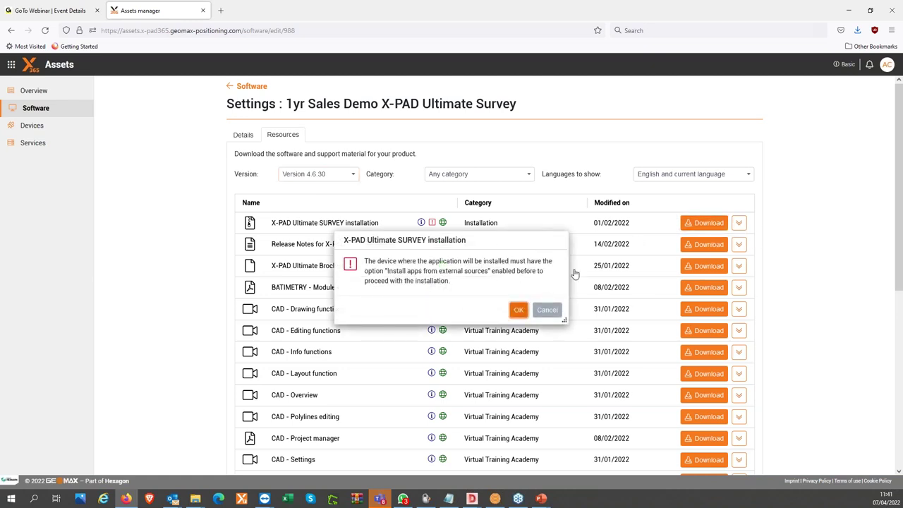
click(520, 313)
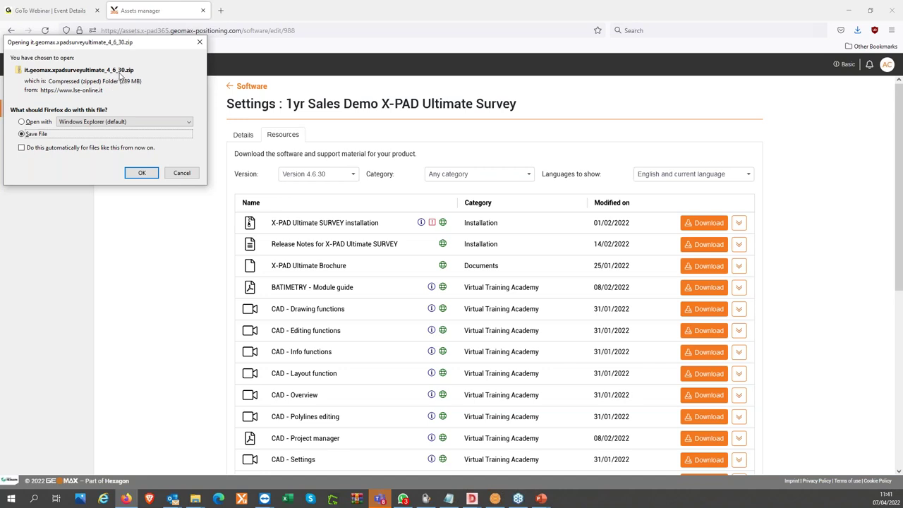
click(182, 172)
- Repeat the installation package download for version 4.6.110, again cancelling the zip save
click(329, 175)
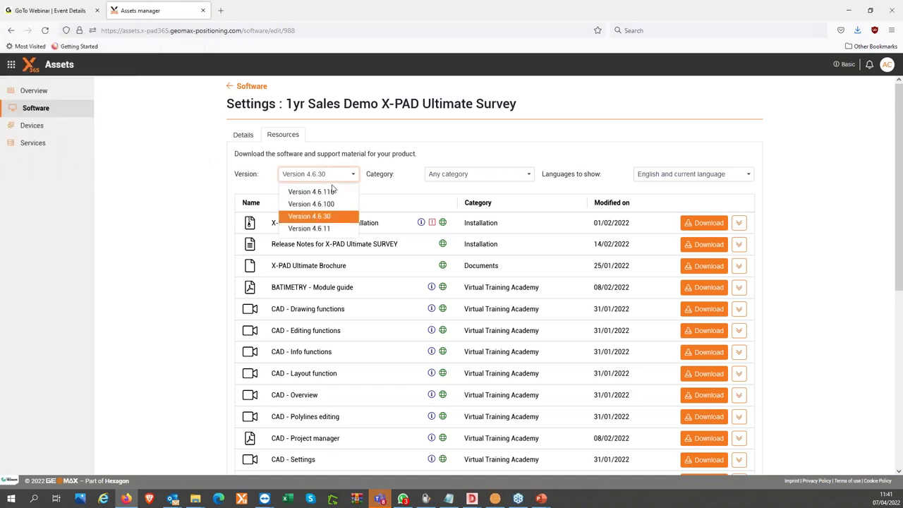
click(331, 193)
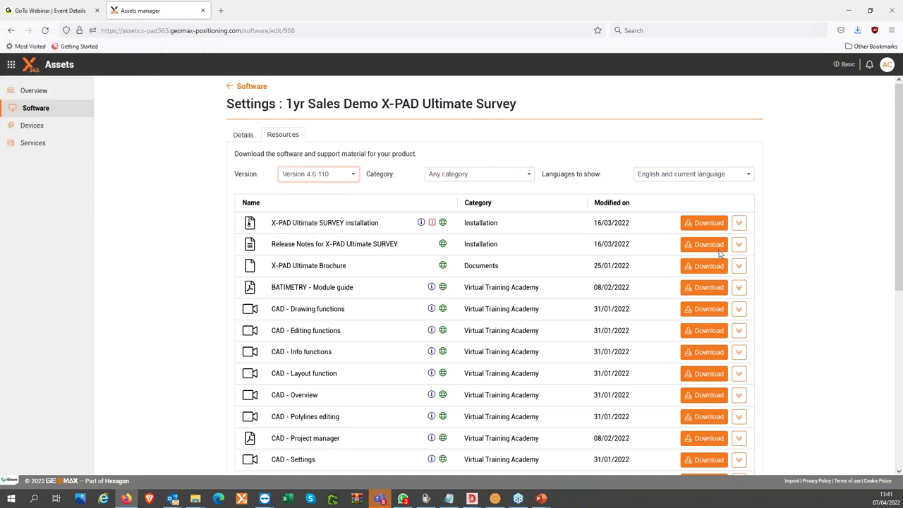
click(704, 224)
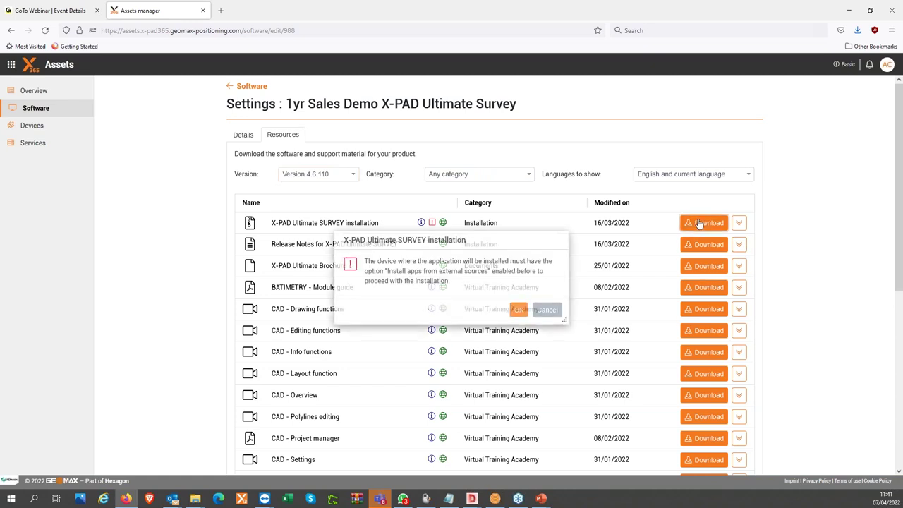
click(518, 310)
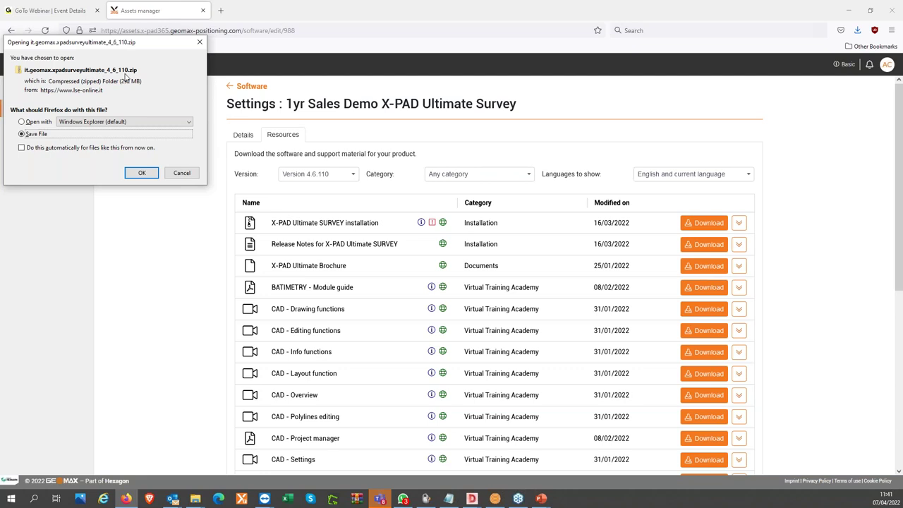
click(182, 173)
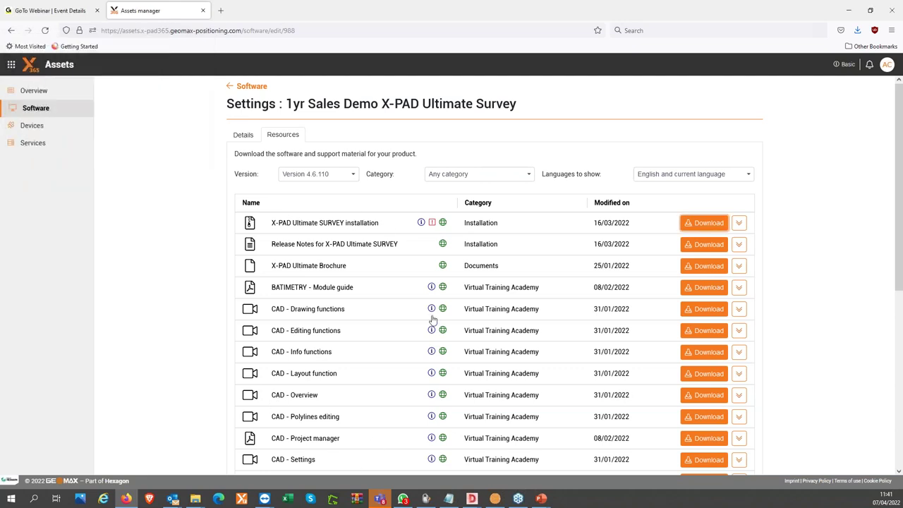
- Open the X-PAD Ultimate SURVEY release notes, then return to the Assets manager tab
click(690, 244)
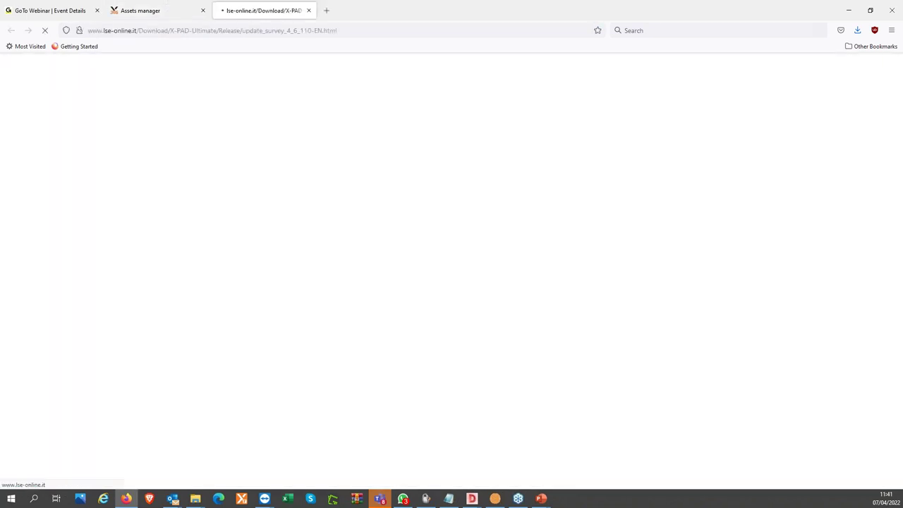
drag(899, 67, 299, 160)
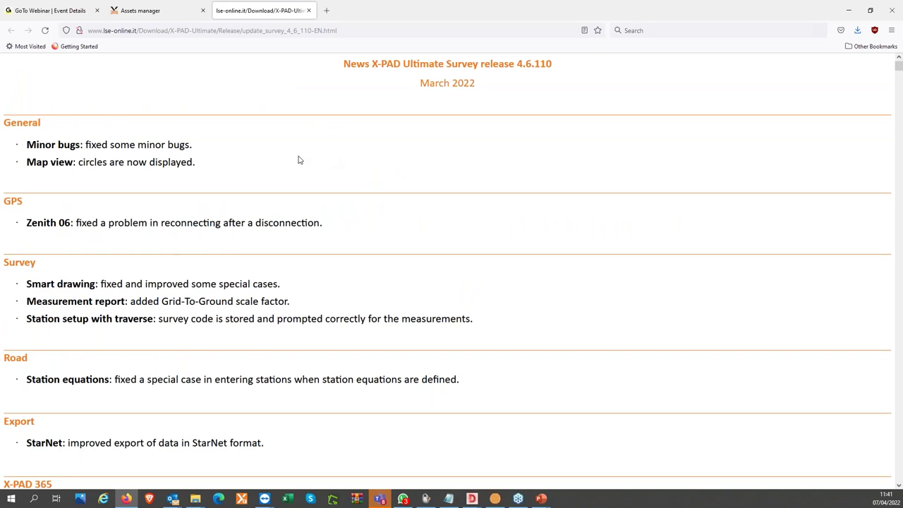
click(168, 4)
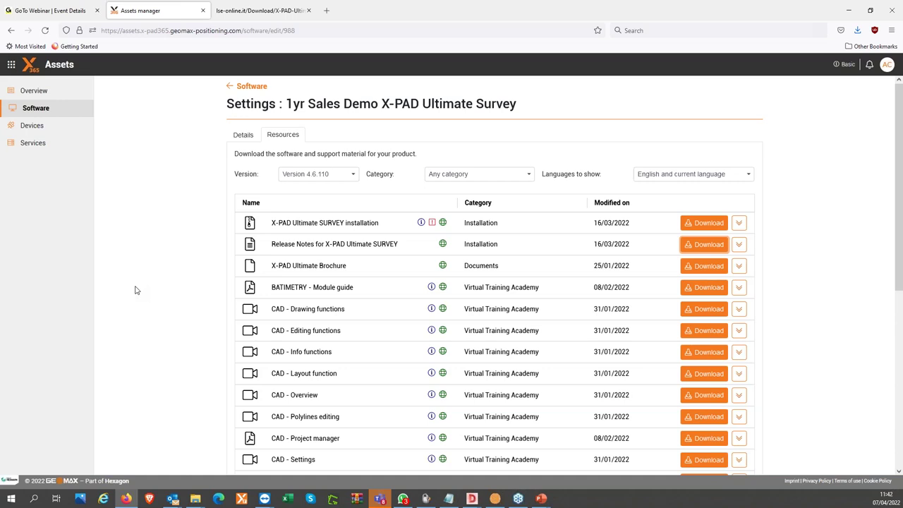
- Minimize Firefox and show the slide show's 'Thanks for your attention' closing slide
click(849, 10)
mouse_move(541, 499)
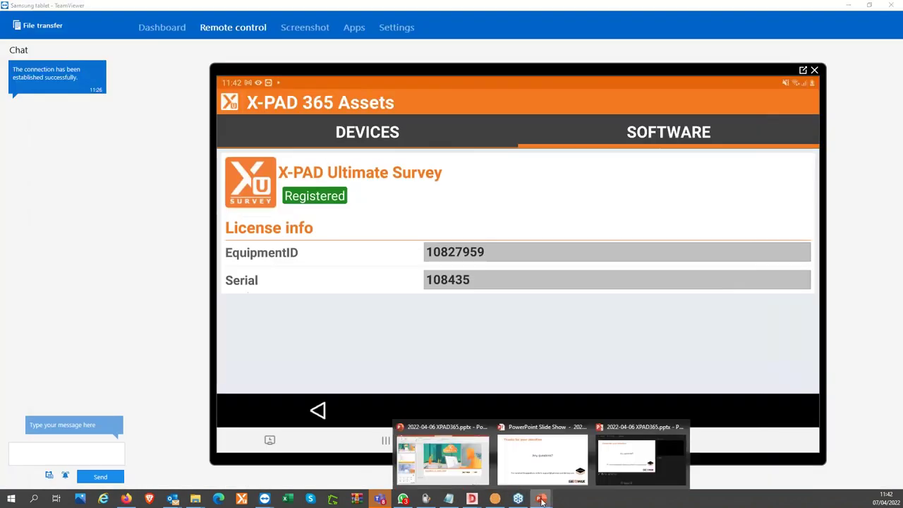
click(531, 464)
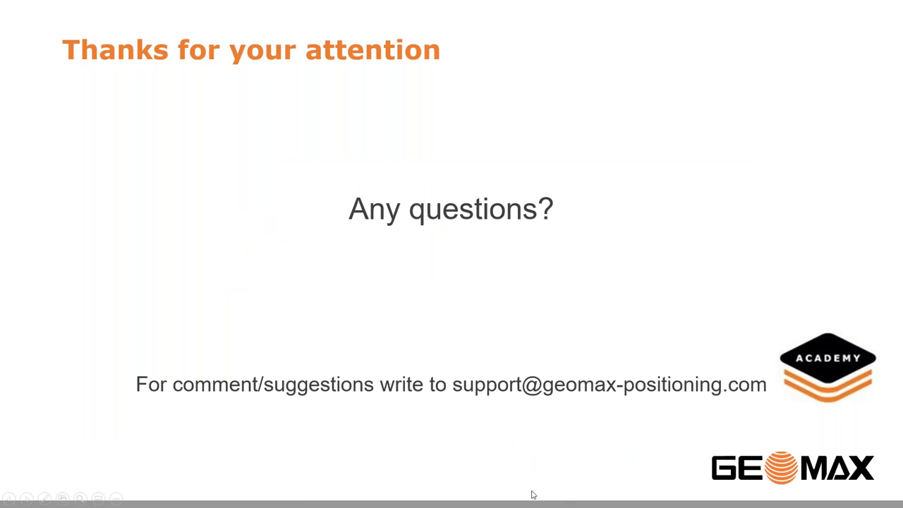